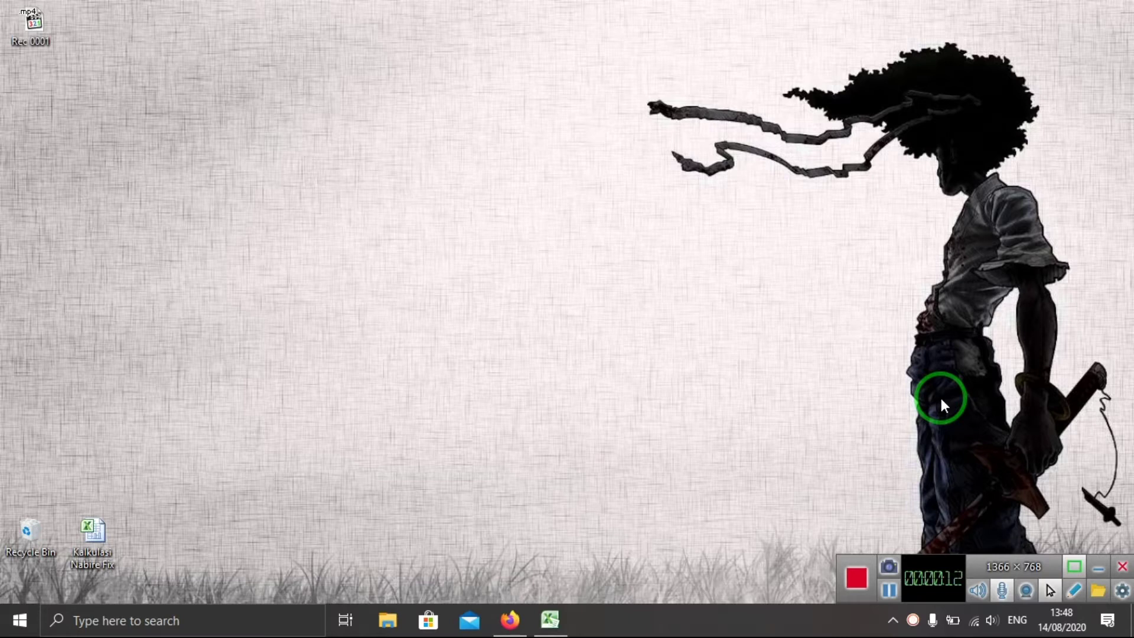
Bring up the Kalkulasi Nabire Fix workbook and check the first point's easting, northing and elevation
mouse_move(895, 378)
mouse_down()
mouse_move(750, 341)
mouse_move(747, 369)
mouse_move(888, 341)
mouse_up()
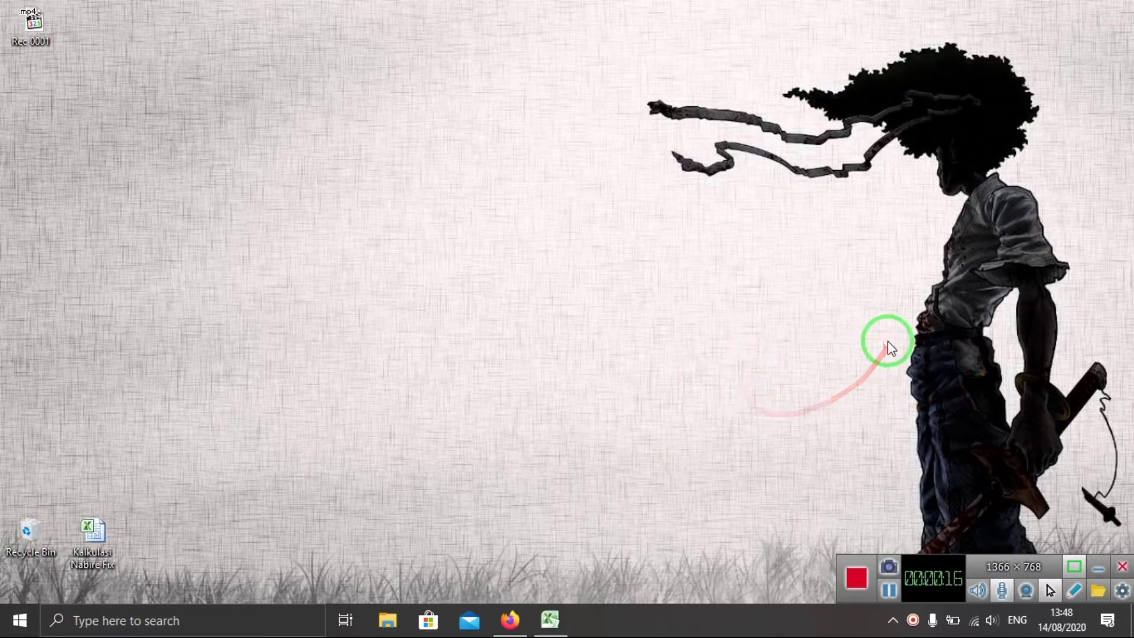
mouse_move(888, 341)
mouse_down()
mouse_move(803, 425)
mouse_move(557, 614)
mouse_up()
click(557, 614)
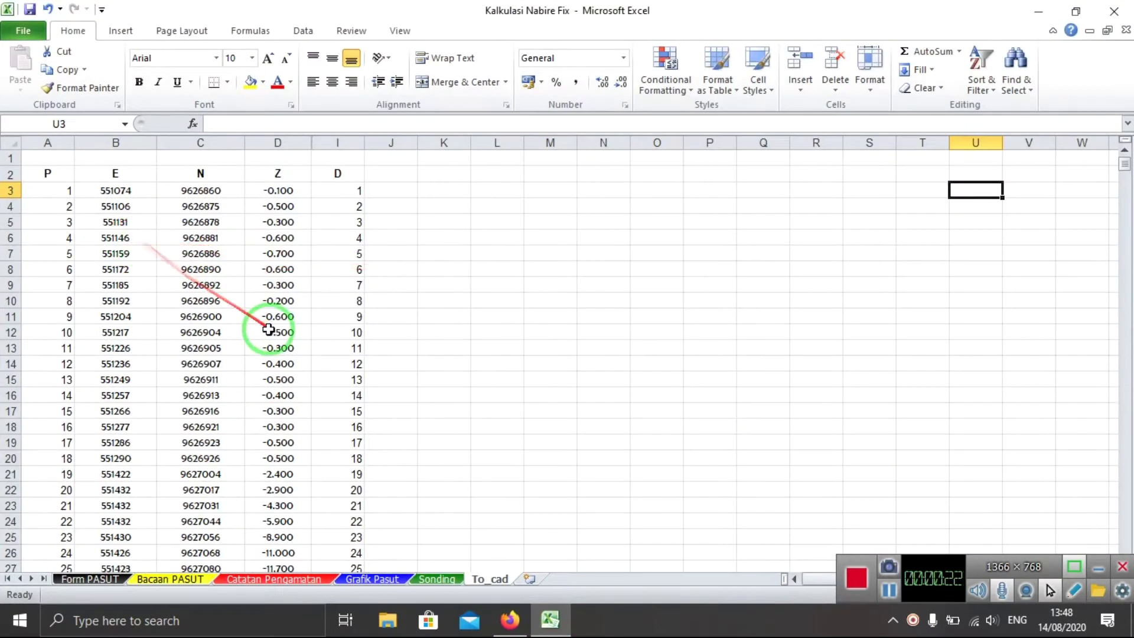
click(133, 194)
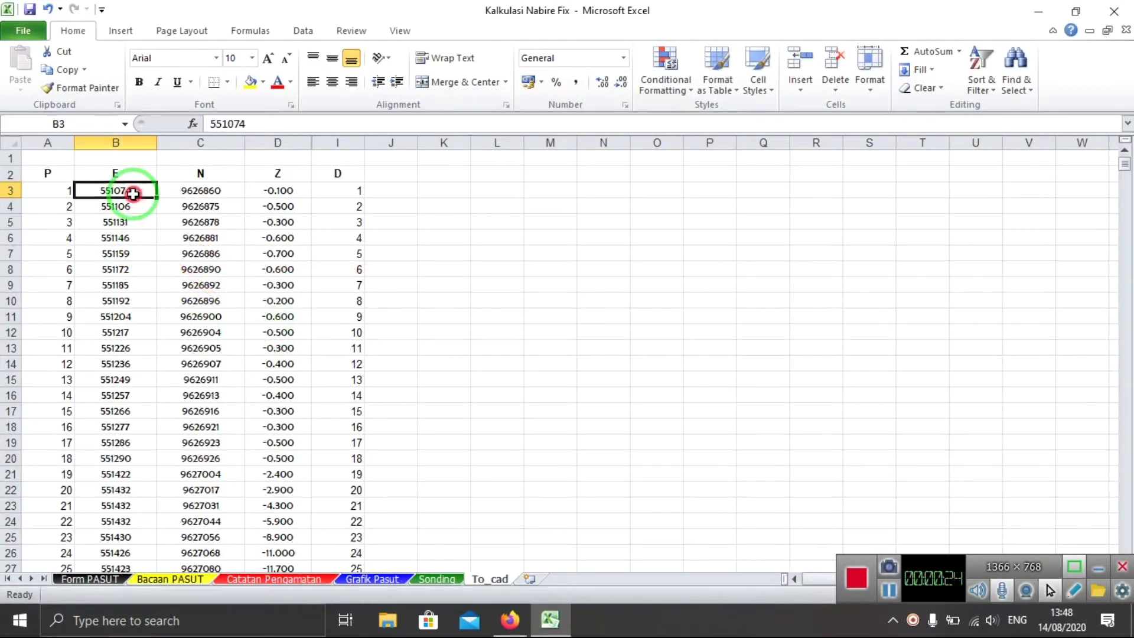
click(194, 196)
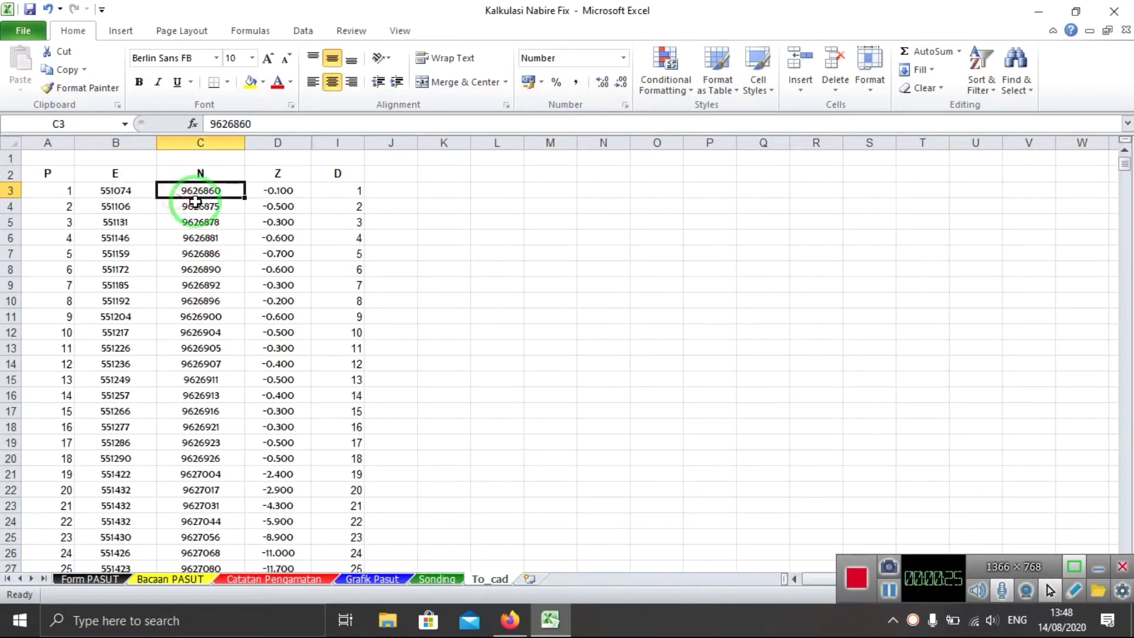
click(270, 195)
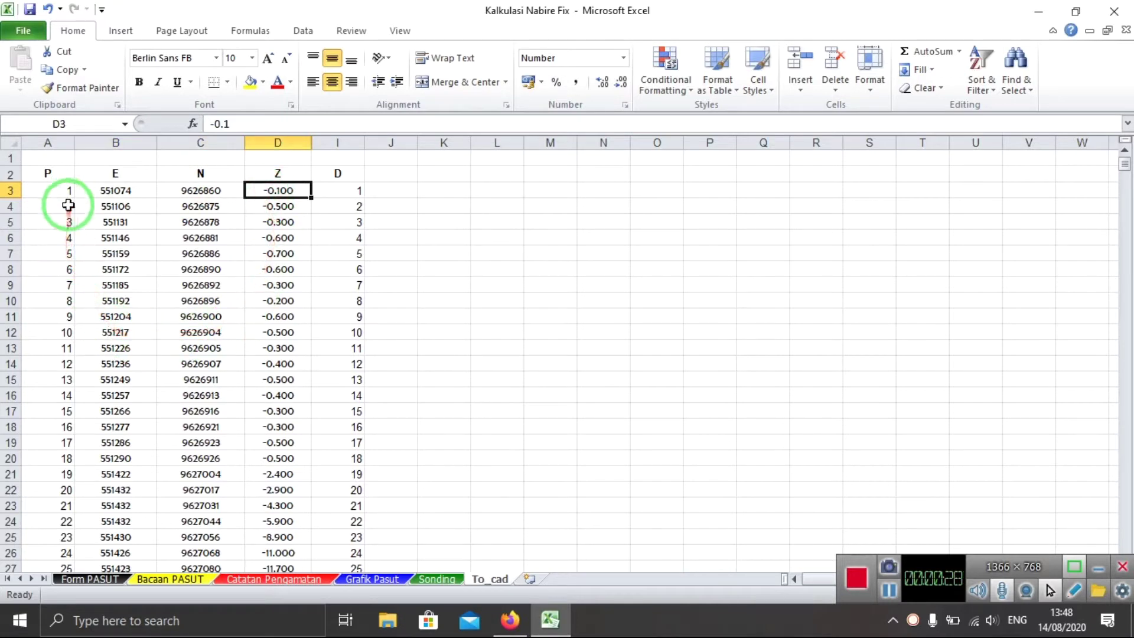
Select the To_cad point rows A3:I3 down to row 1974 and copy them
drag(56, 175, 79, 178)
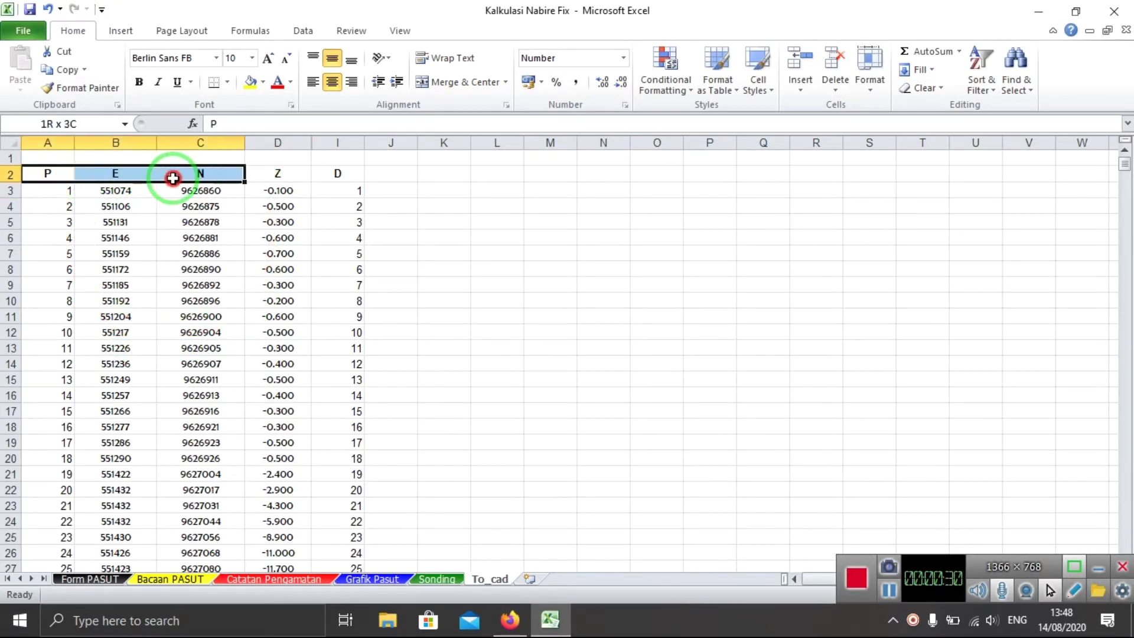
drag(78, 178, 330, 177)
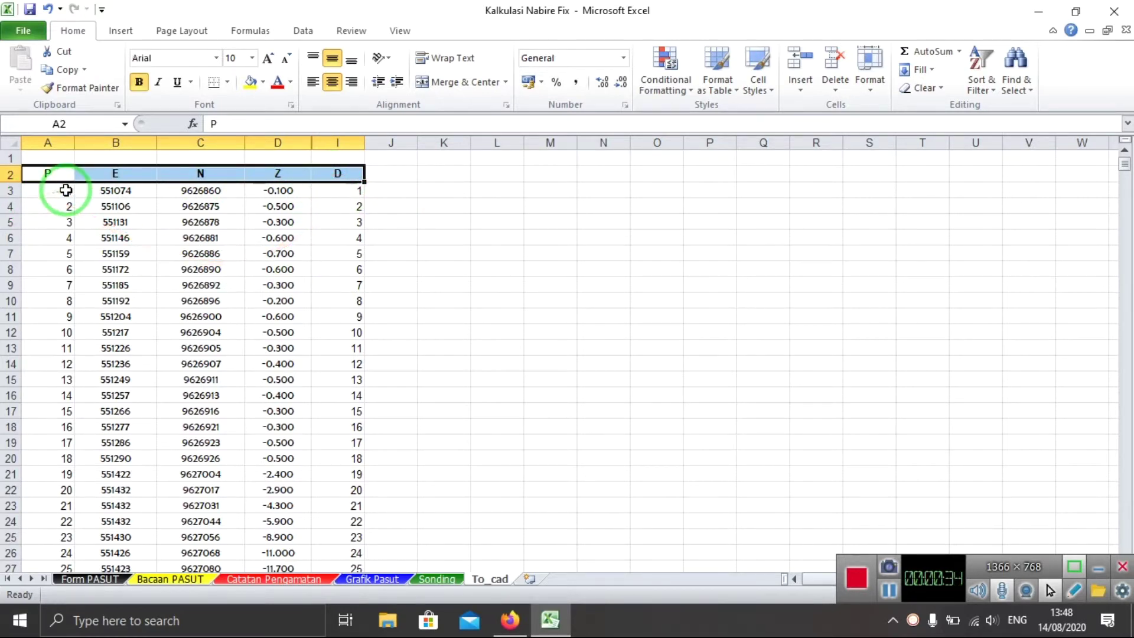
drag(62, 189, 359, 197)
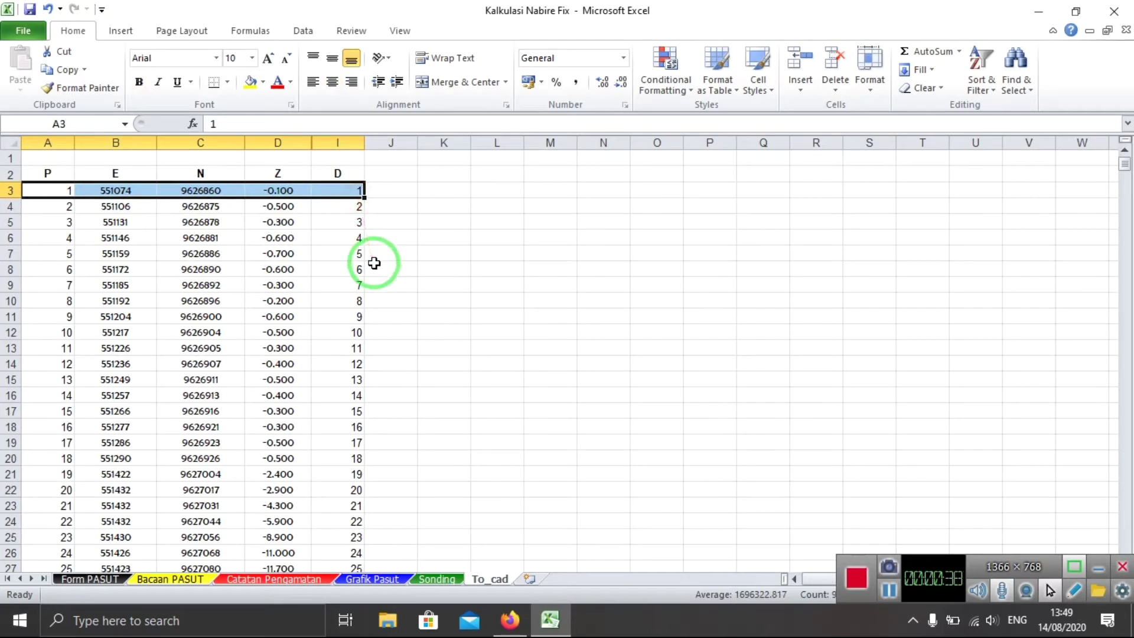
key(shift+Down)
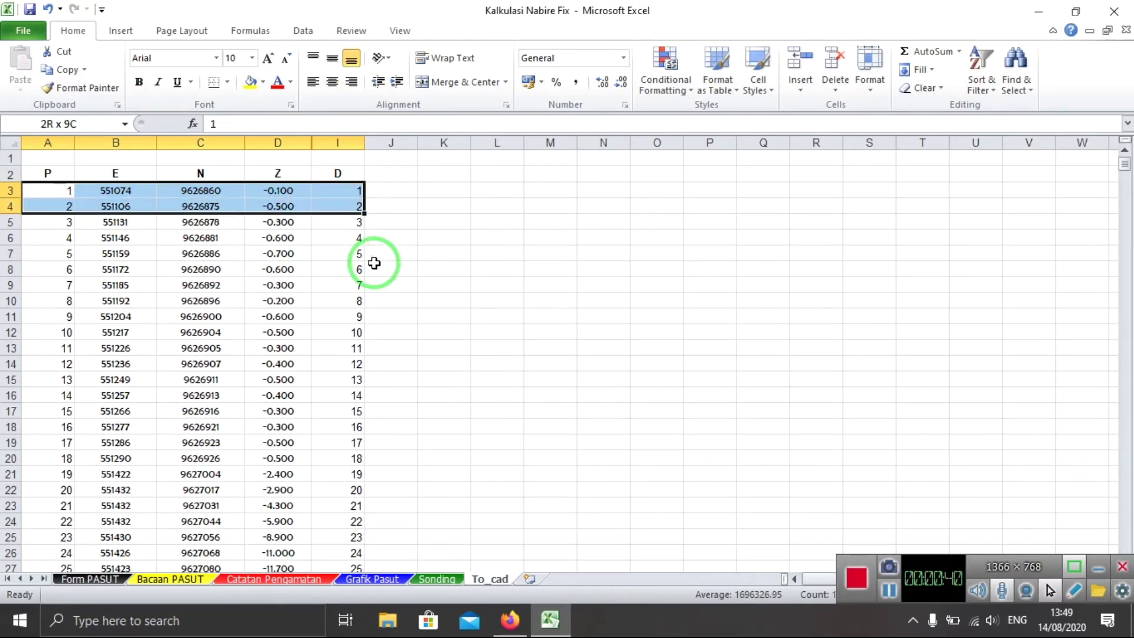
key(ctrl+shift+Down)
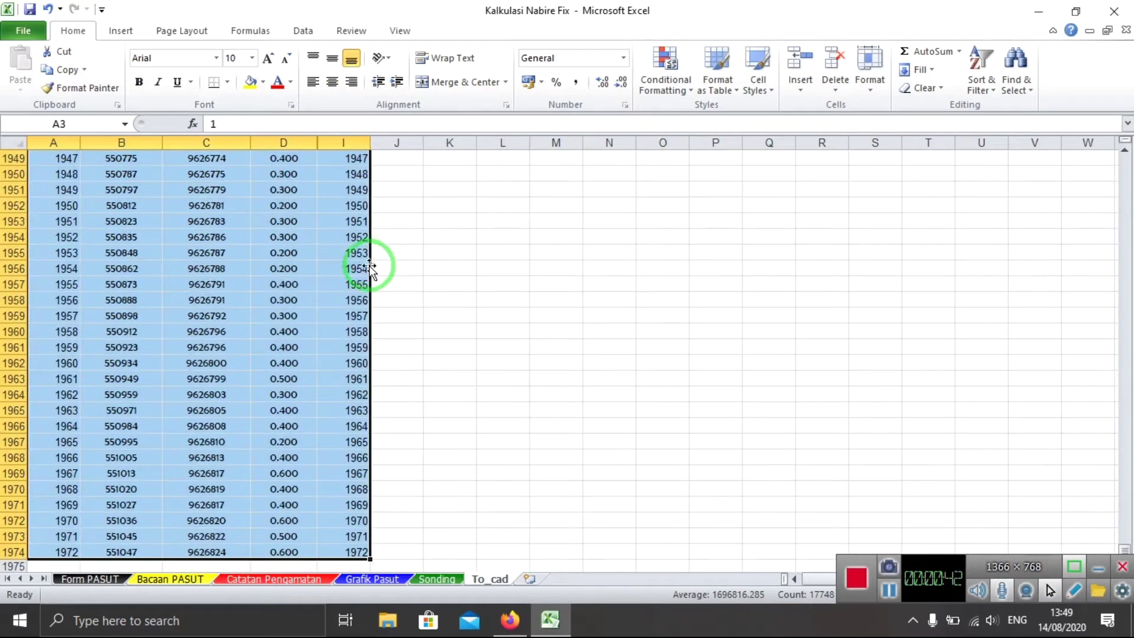
right_click(321, 294)
click(391, 322)
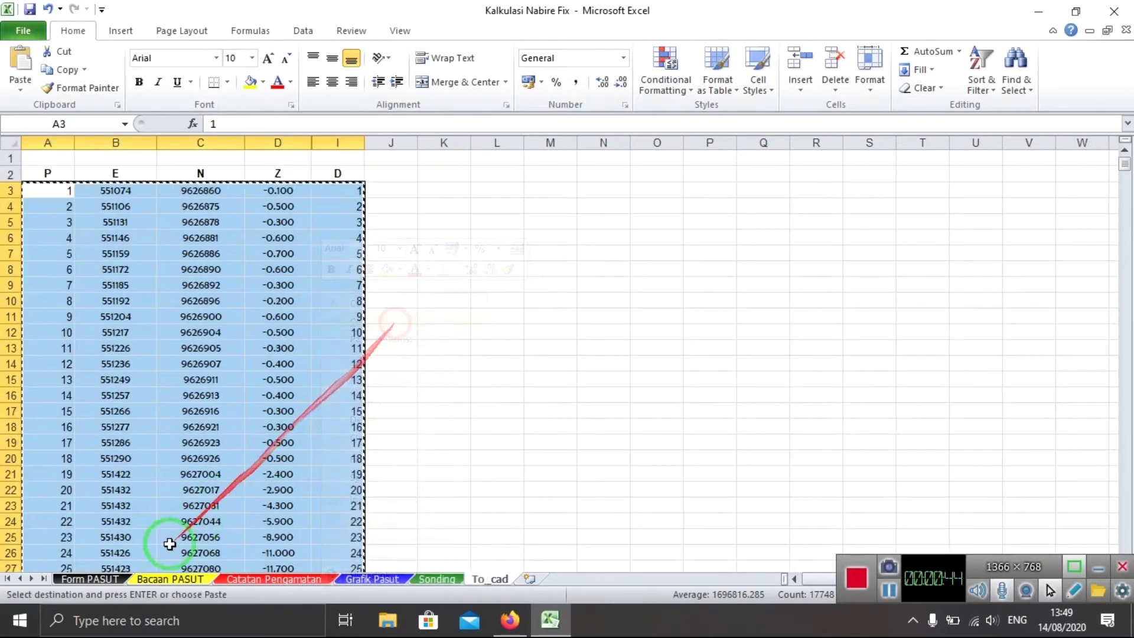
click(22, 634)
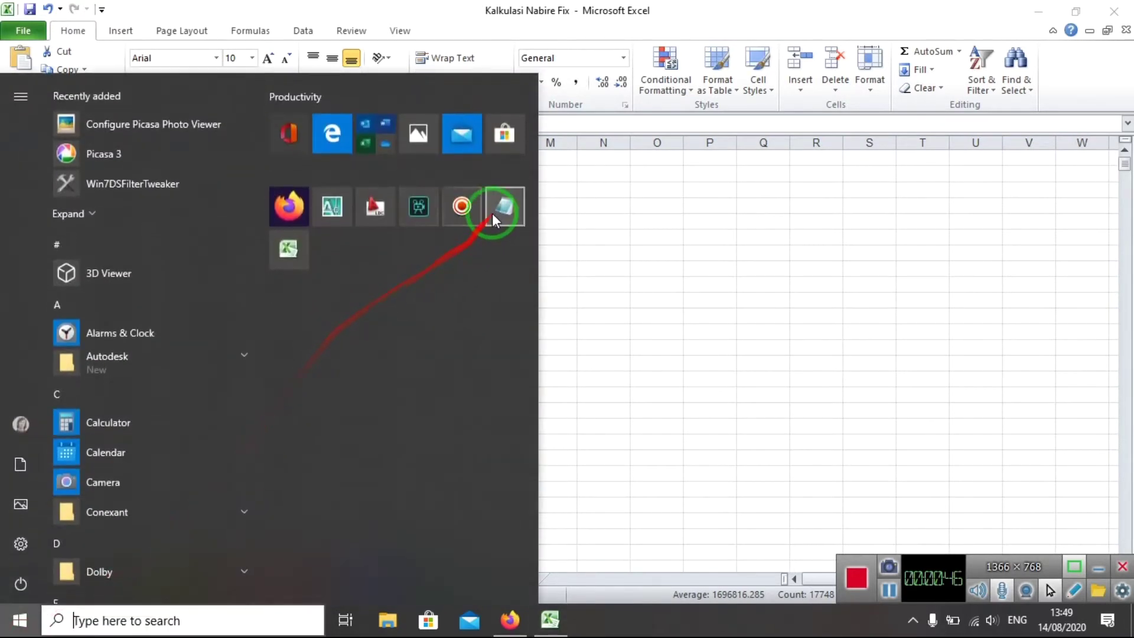
Paste the copied point rows into a new Notepad document, removing the trailing blank line
click(492, 212)
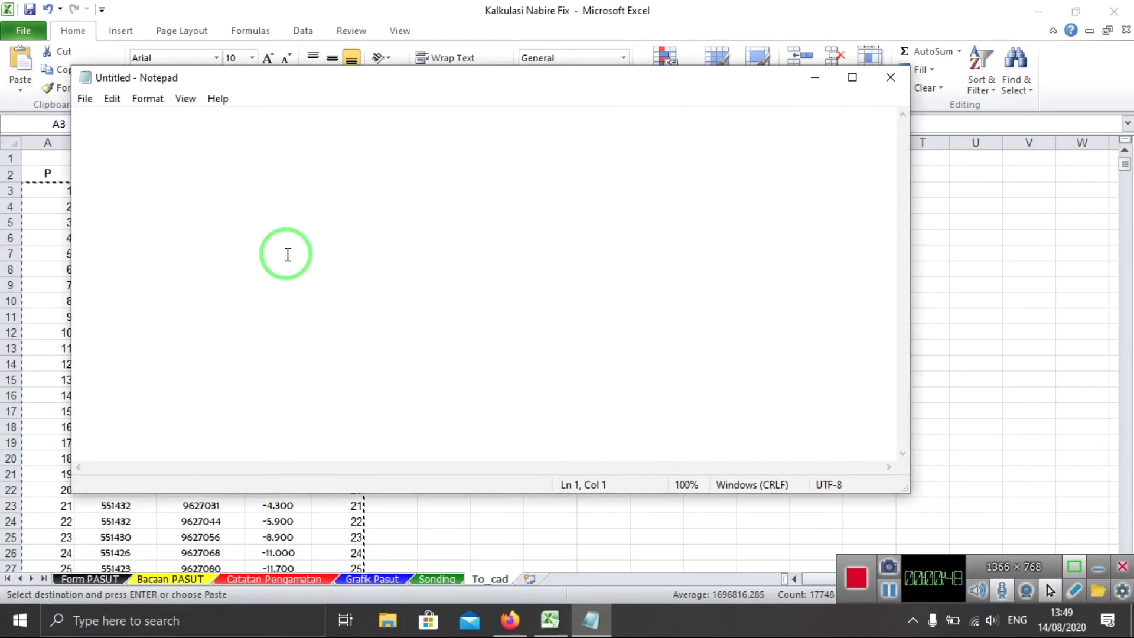
key(ctrl+v)
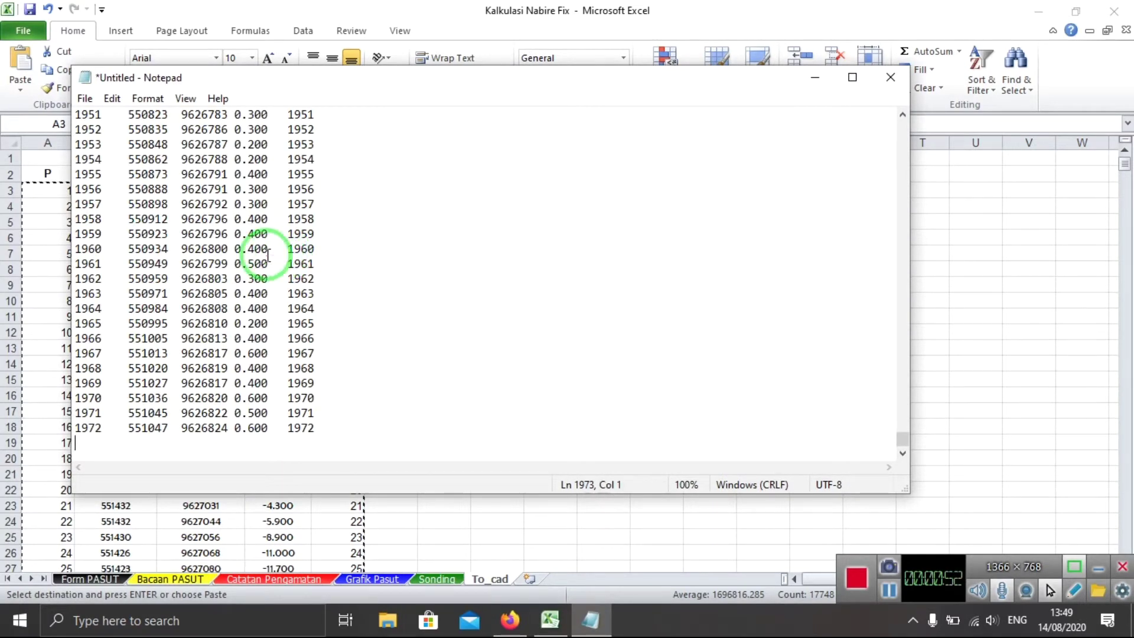
key(BackSpace)
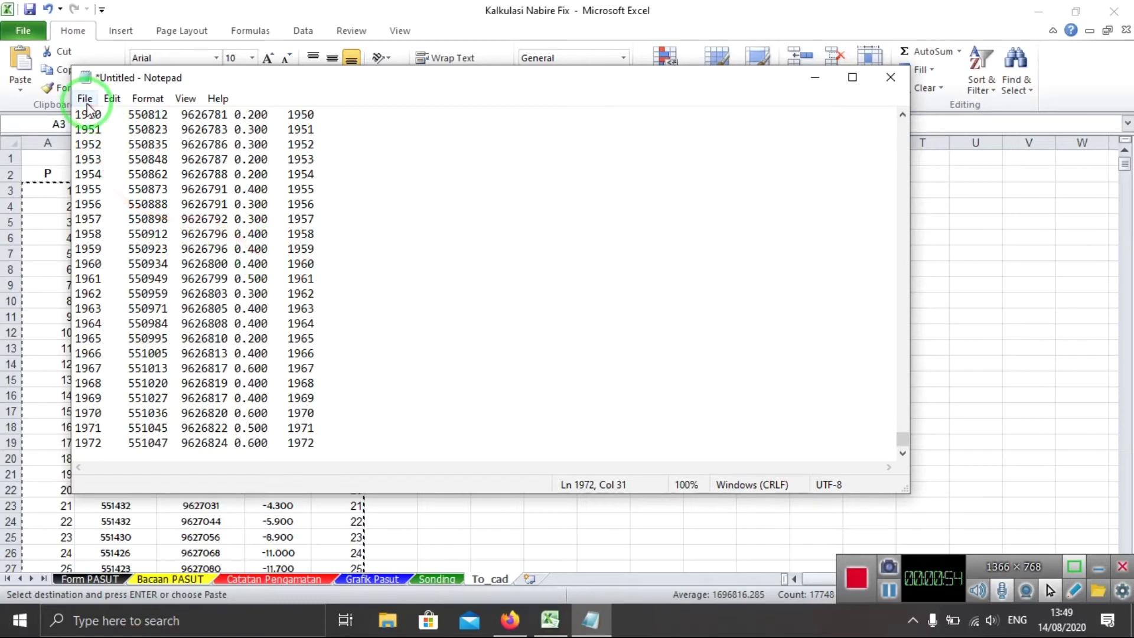
Save the text as LAT.txt on the Desktop and close Notepad
click(86, 102)
click(121, 187)
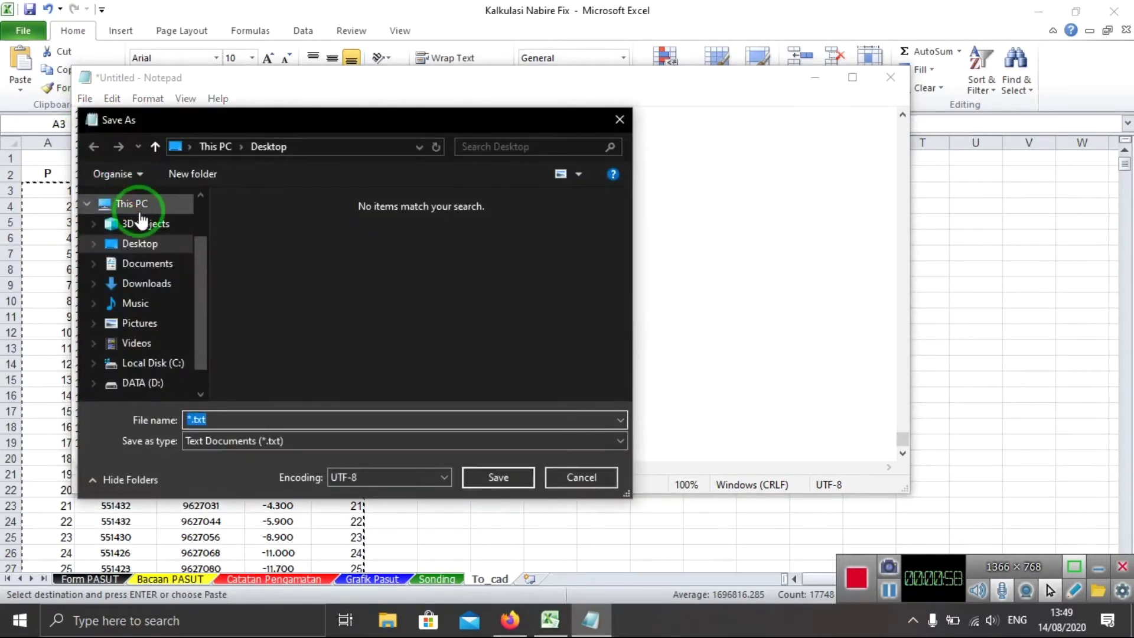
click(227, 421)
text(LAT)
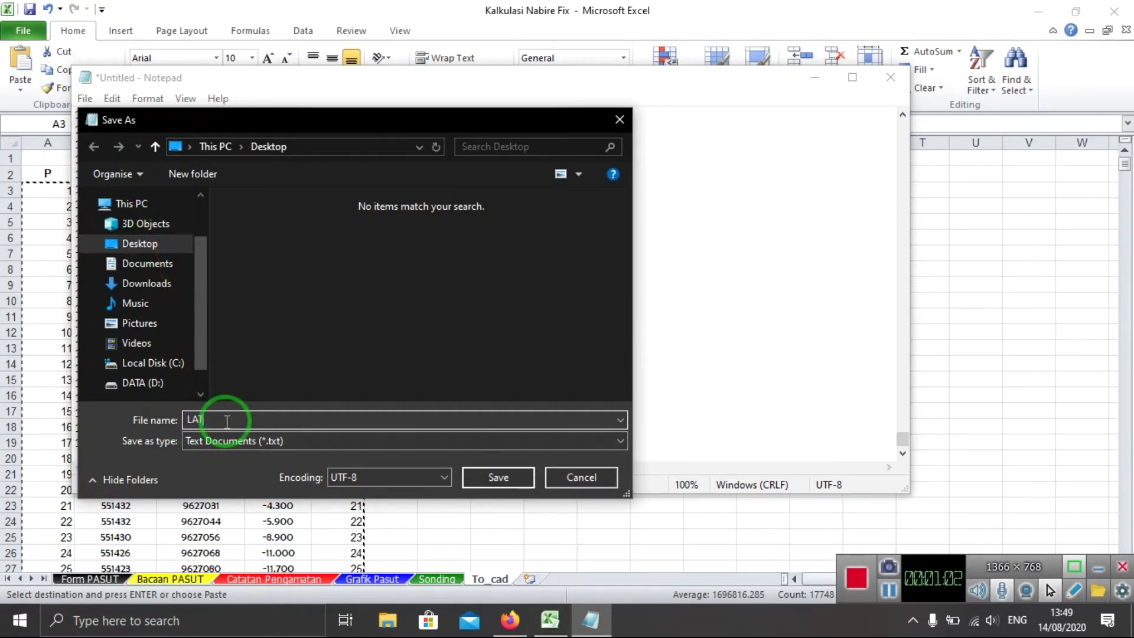
click(482, 484)
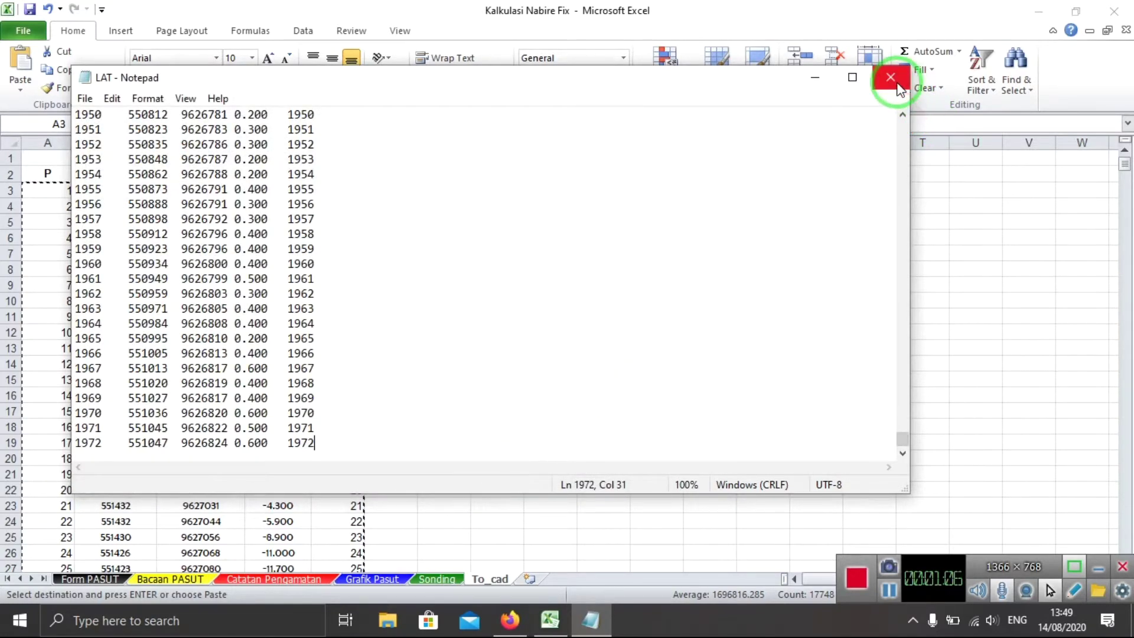
click(891, 77)
click(1038, 12)
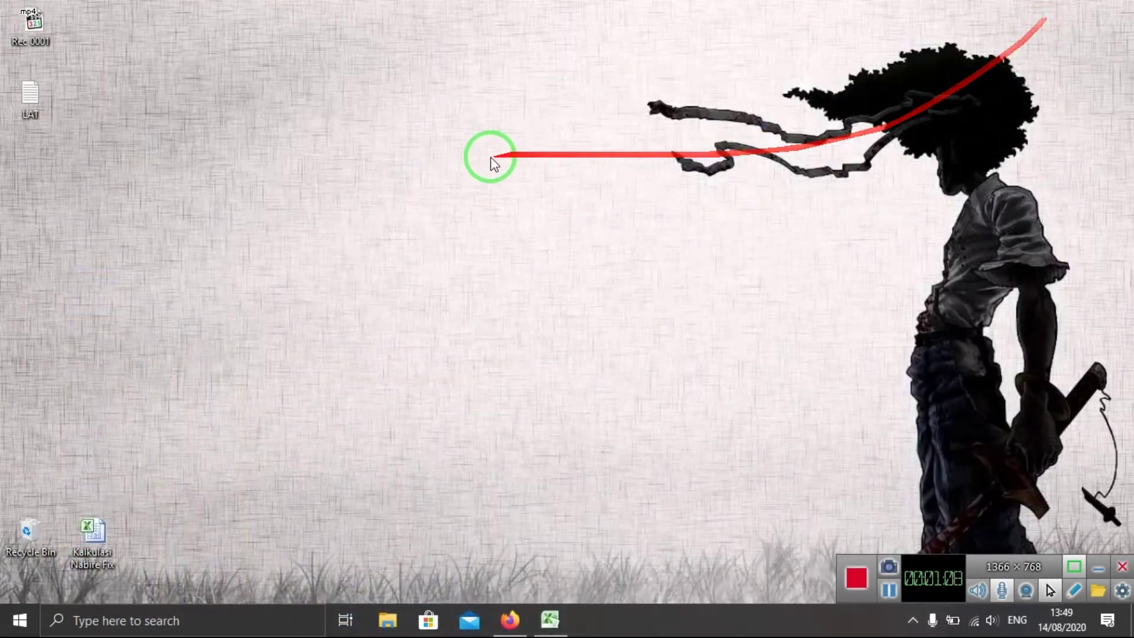
Refresh the desktop, start Land Desktop 2009, dismiss the startup prompt and close the Task Pane
right_click(491, 157)
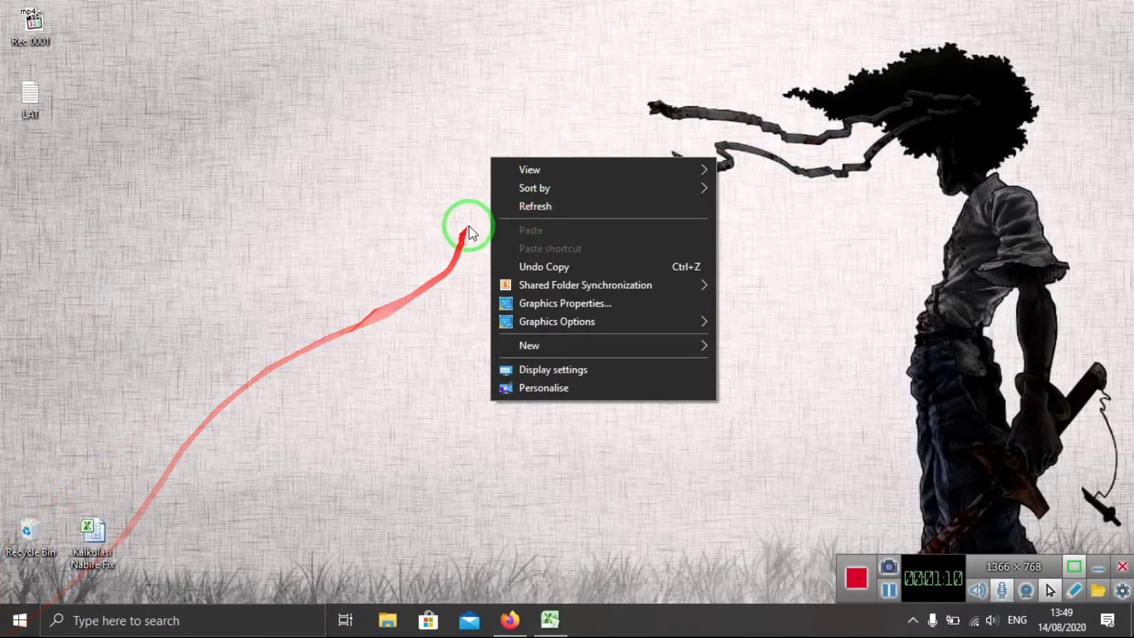
click(537, 206)
click(19, 618)
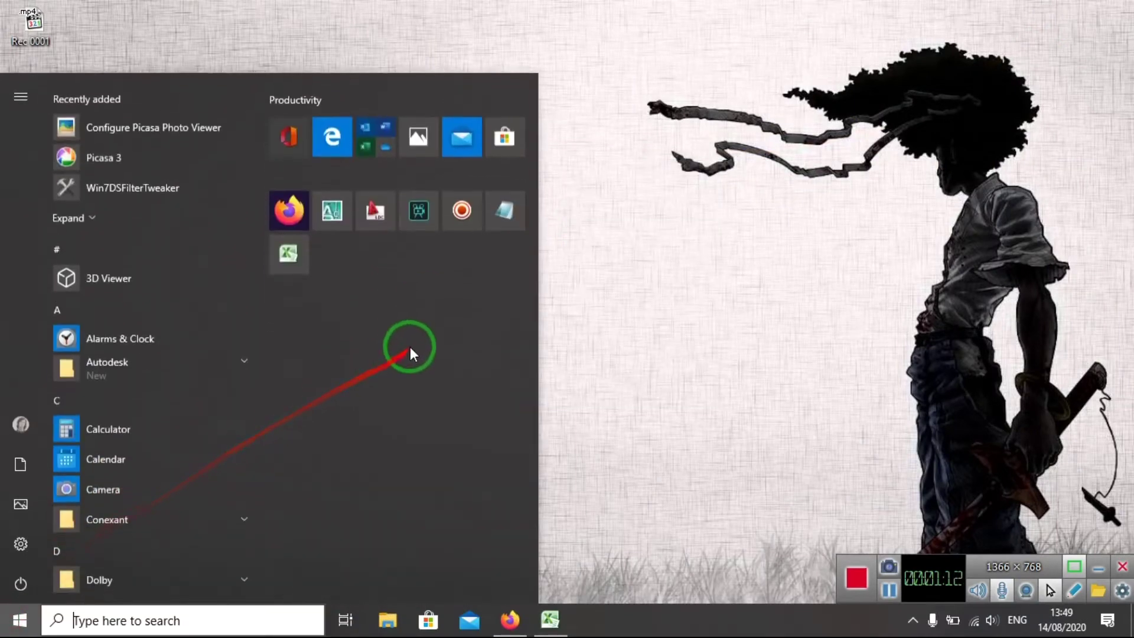
click(411, 226)
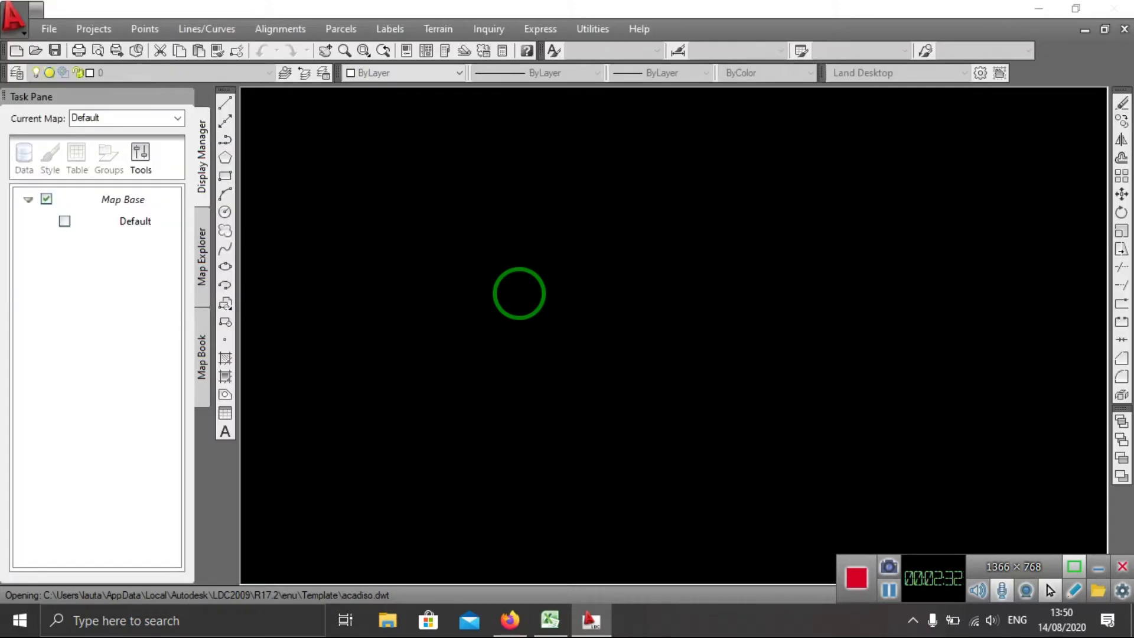
key(Return)
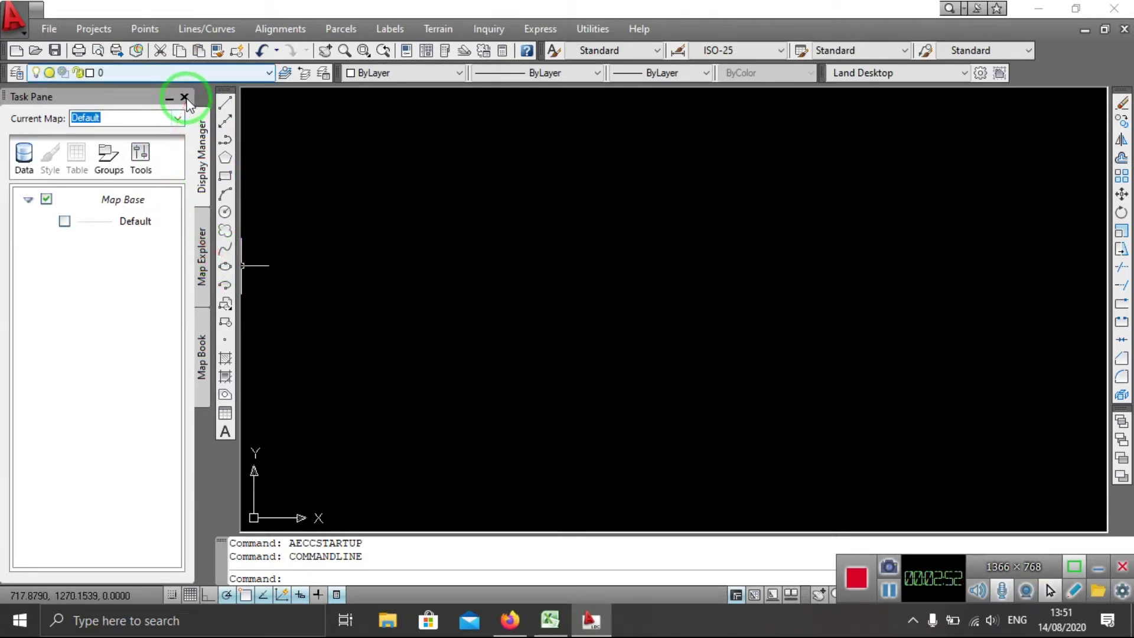
click(184, 97)
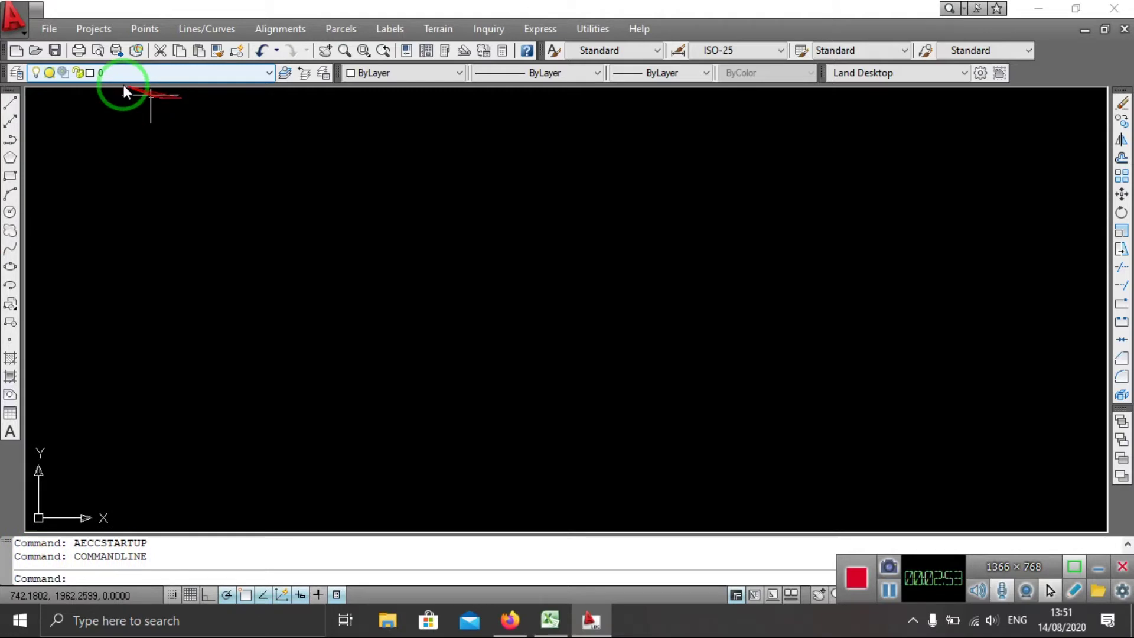
Create project TEST under C:\Land Projects 2009 with a new drawing named TEST
click(50, 30)
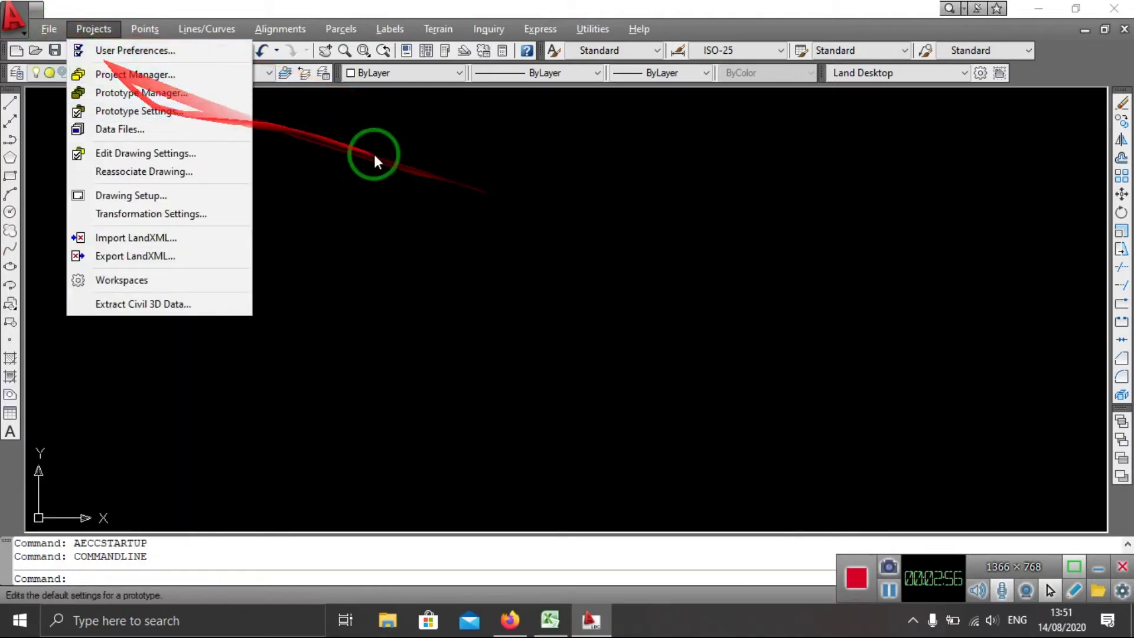
click(372, 157)
click(347, 222)
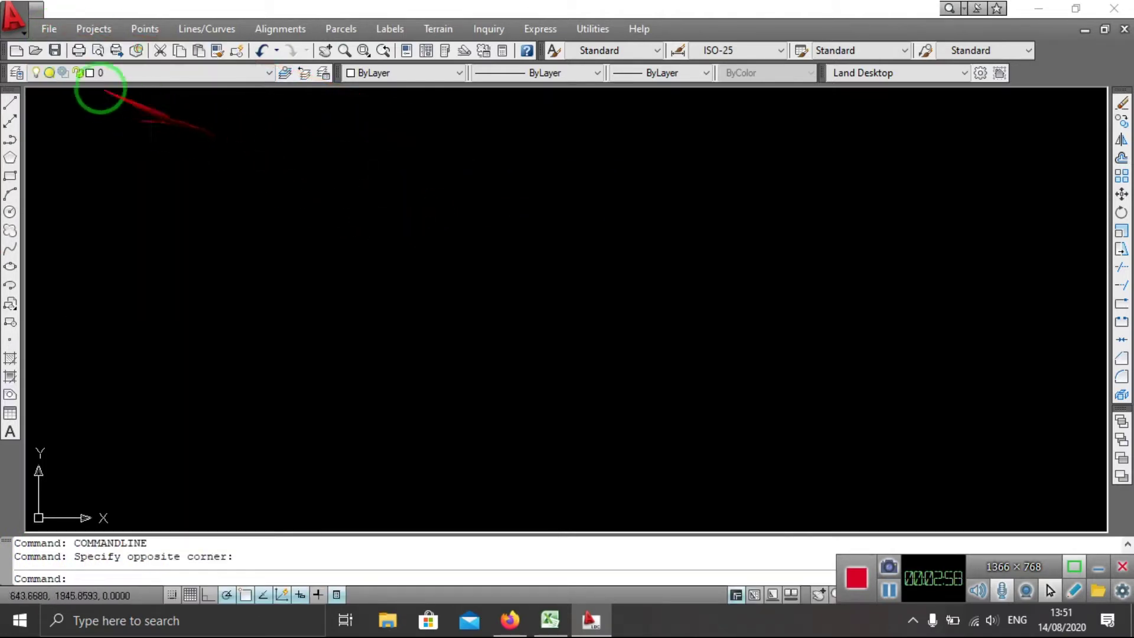
click(52, 30)
click(64, 46)
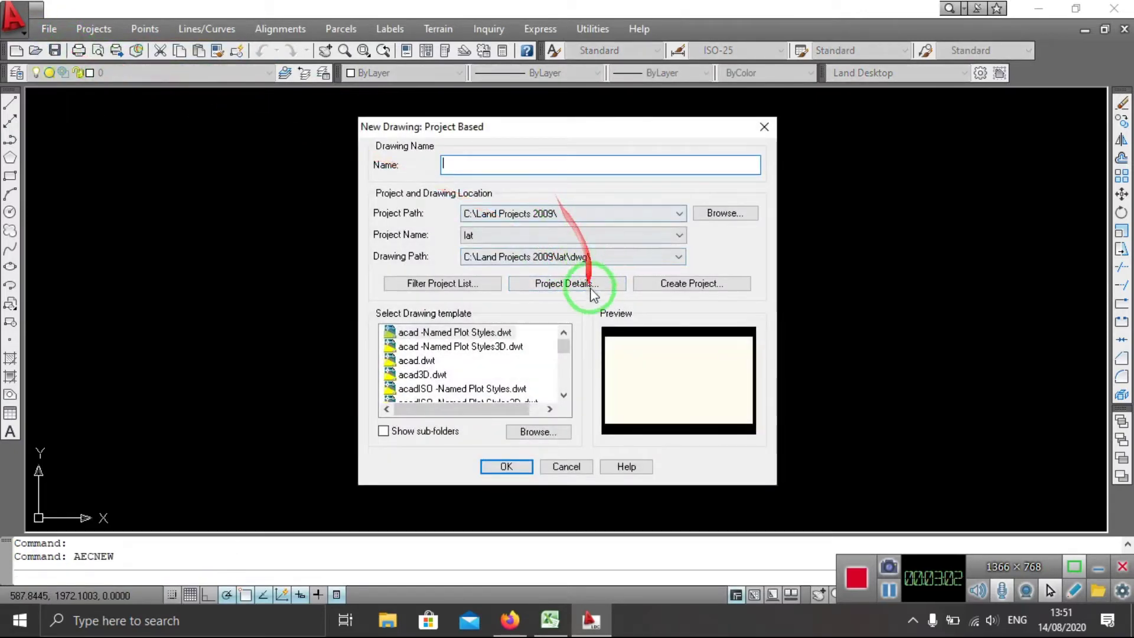
click(725, 284)
click(551, 248)
text(TEST)
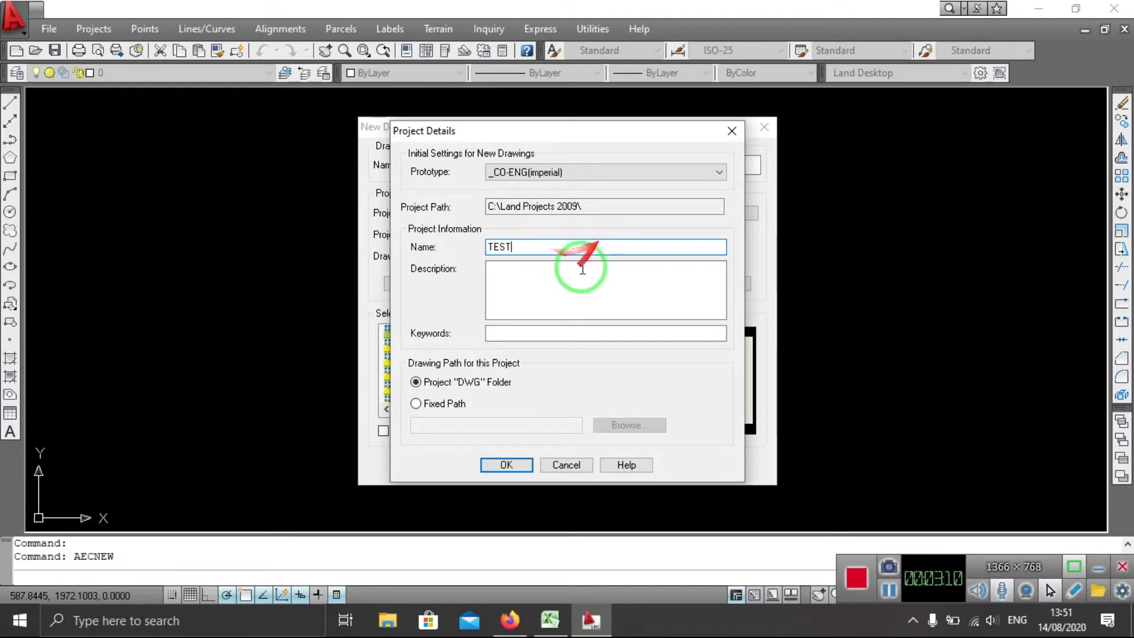
click(573, 288)
text(TEST)
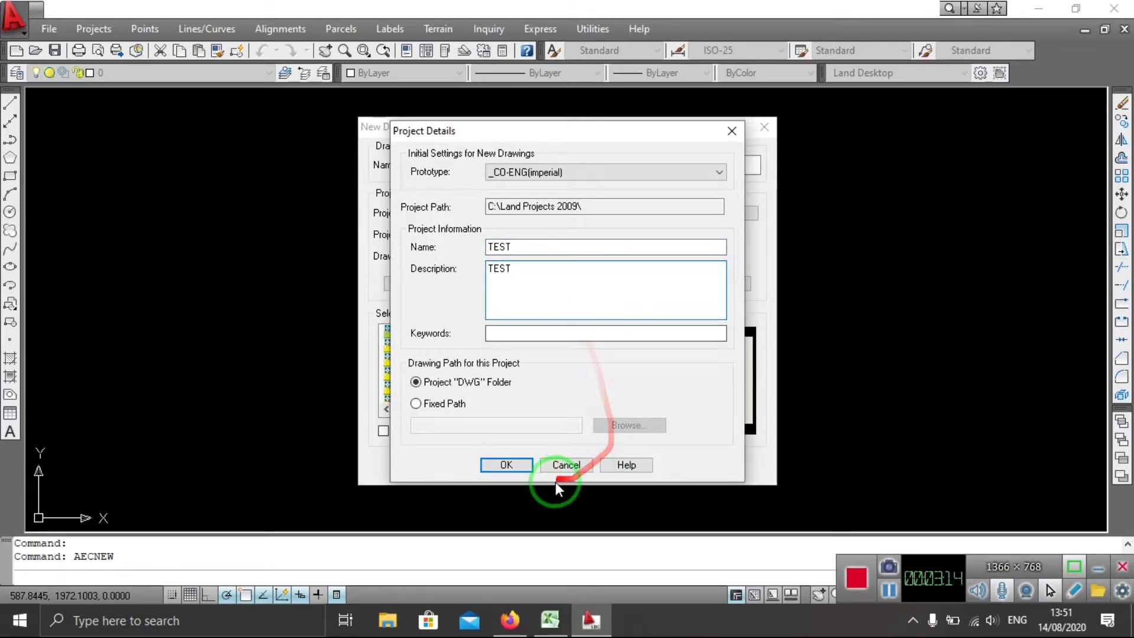
click(526, 467)
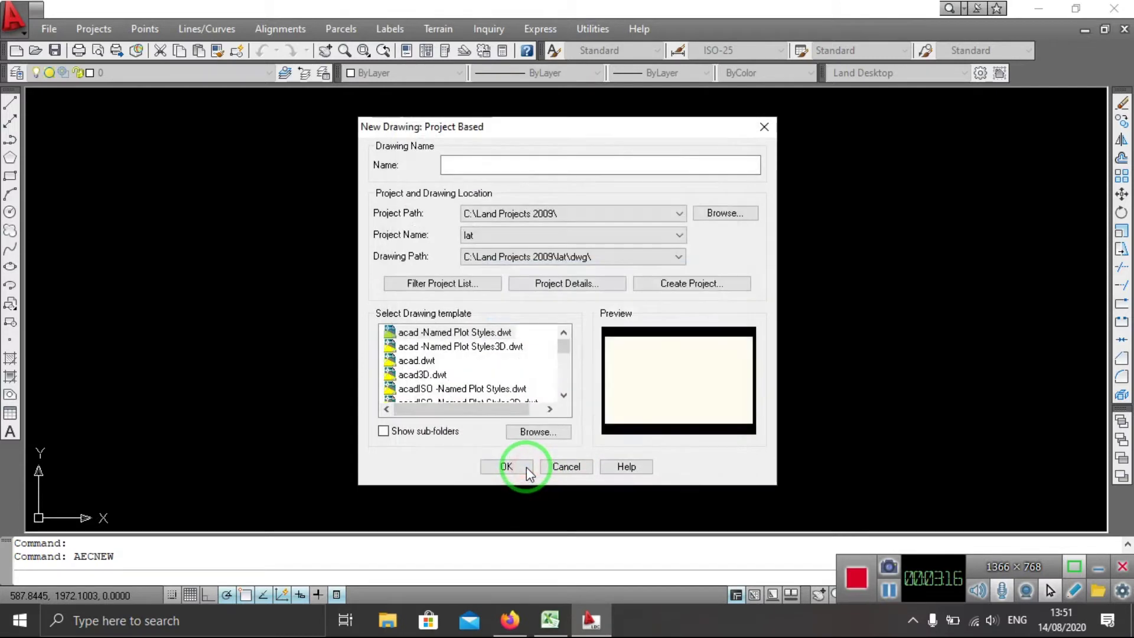
click(522, 166)
text(TEST)
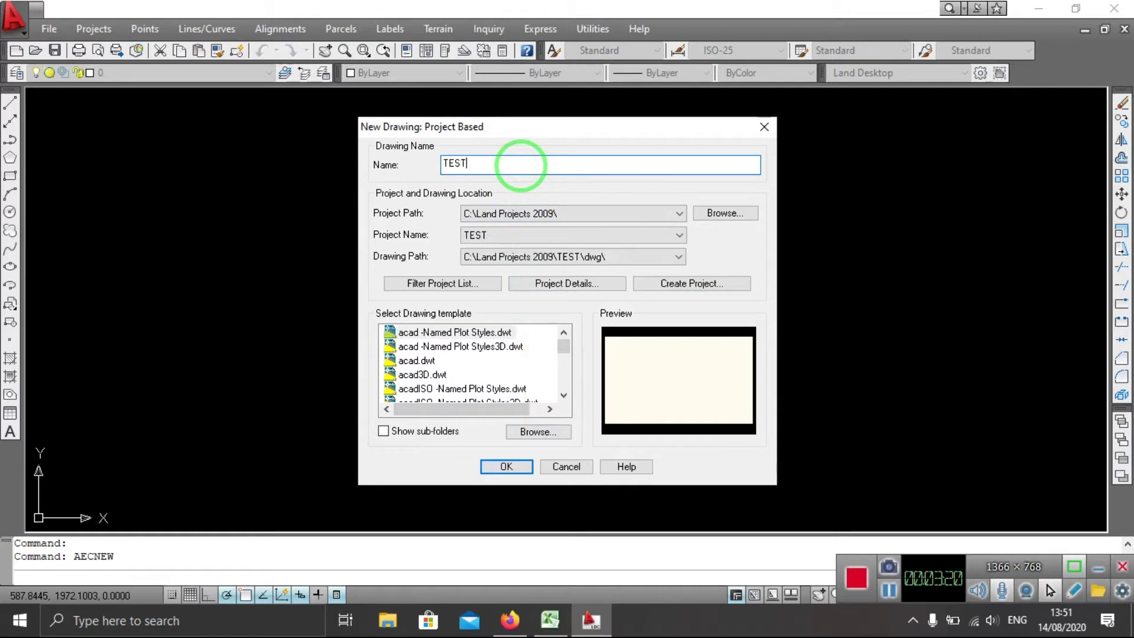
click(502, 463)
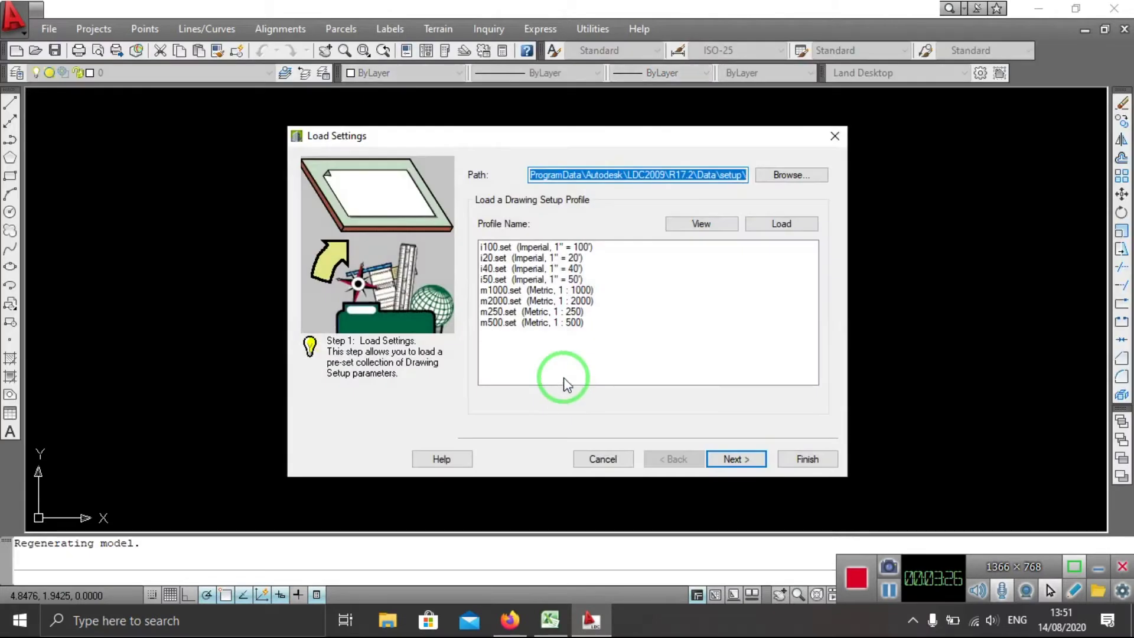
Apply the m1000.set profile: metre units, 1:1000 scale, 594 × 841 sheet, 5mm text, no border
click(582, 290)
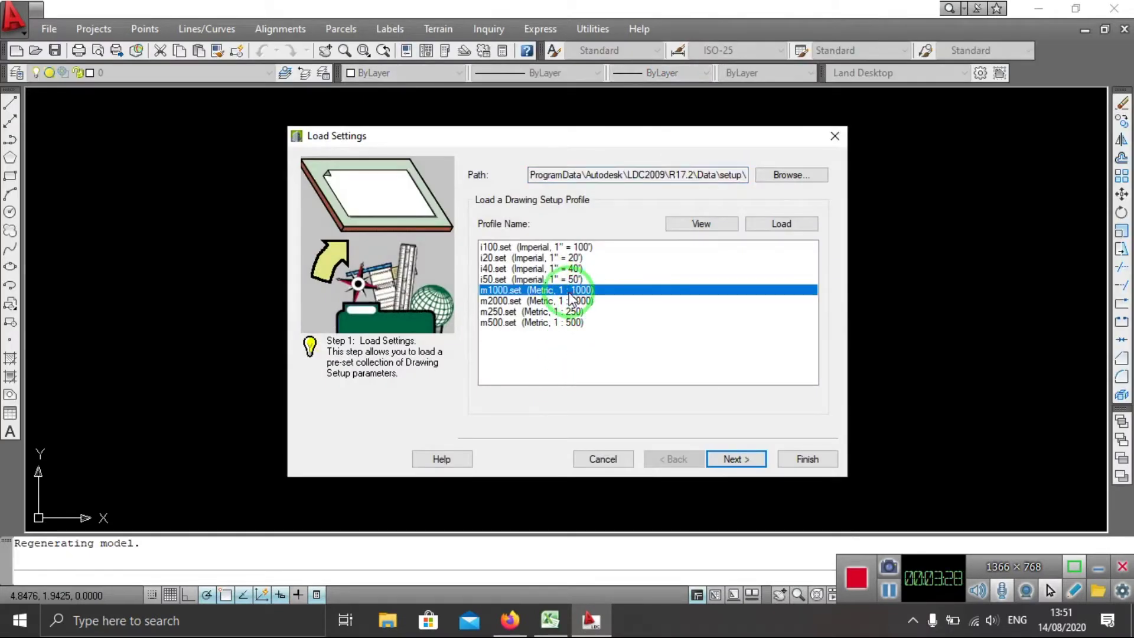
click(732, 460)
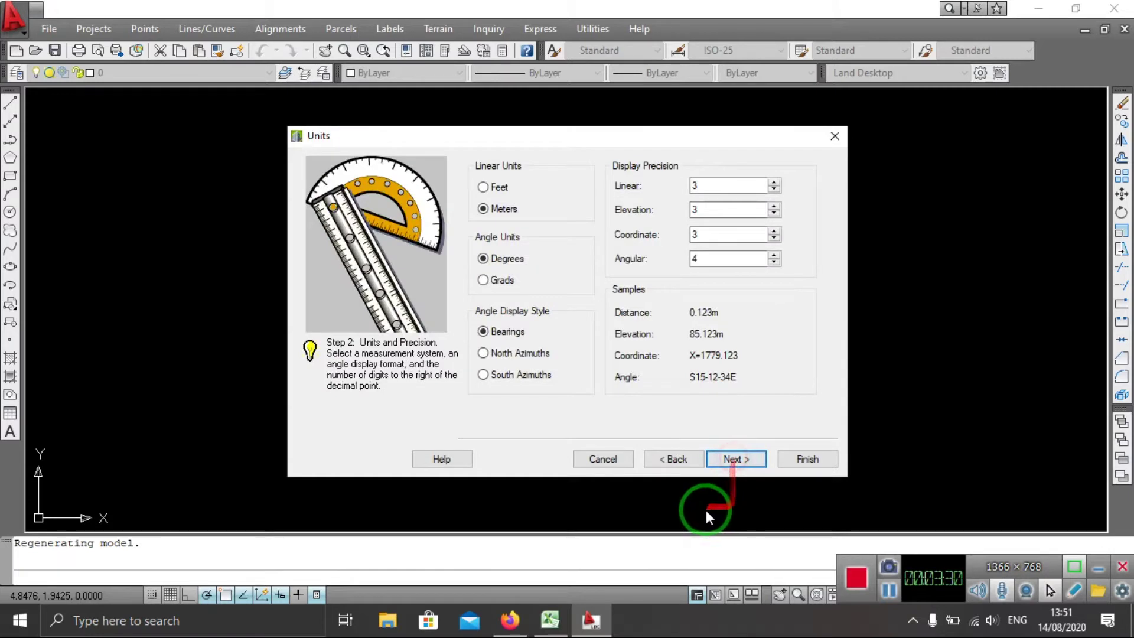
click(742, 461)
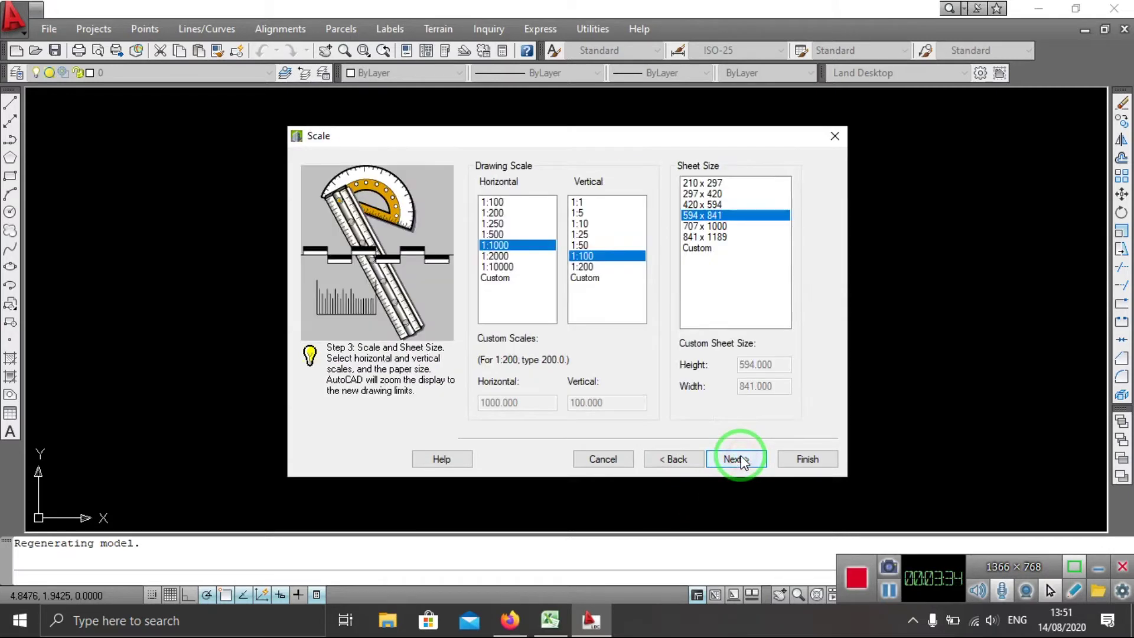
click(742, 462)
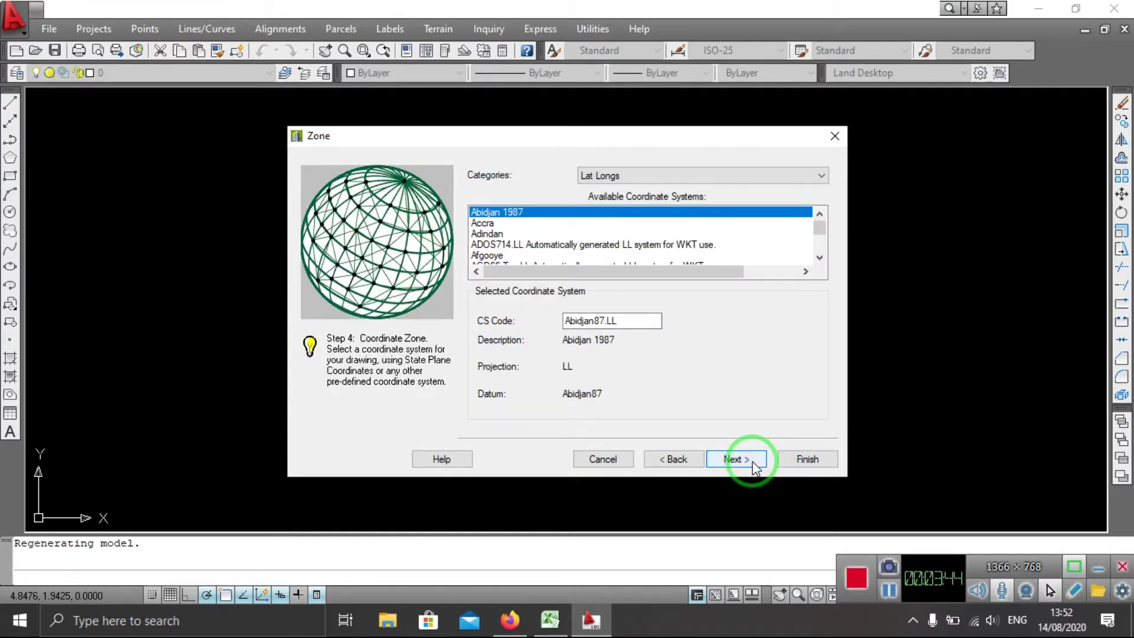
click(754, 467)
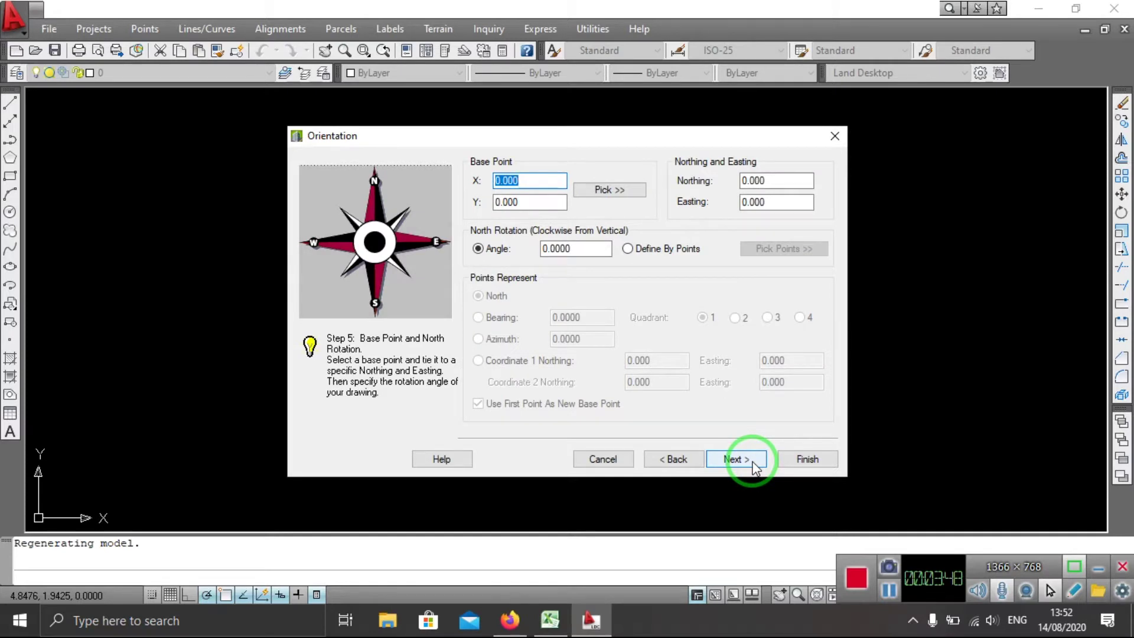
click(754, 466)
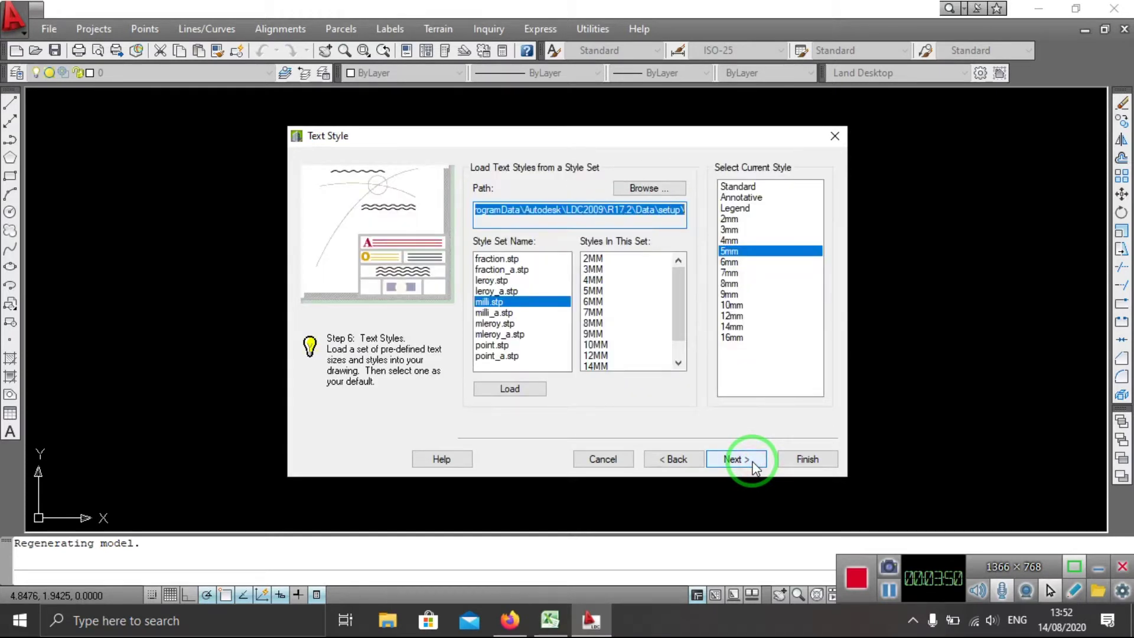
click(754, 466)
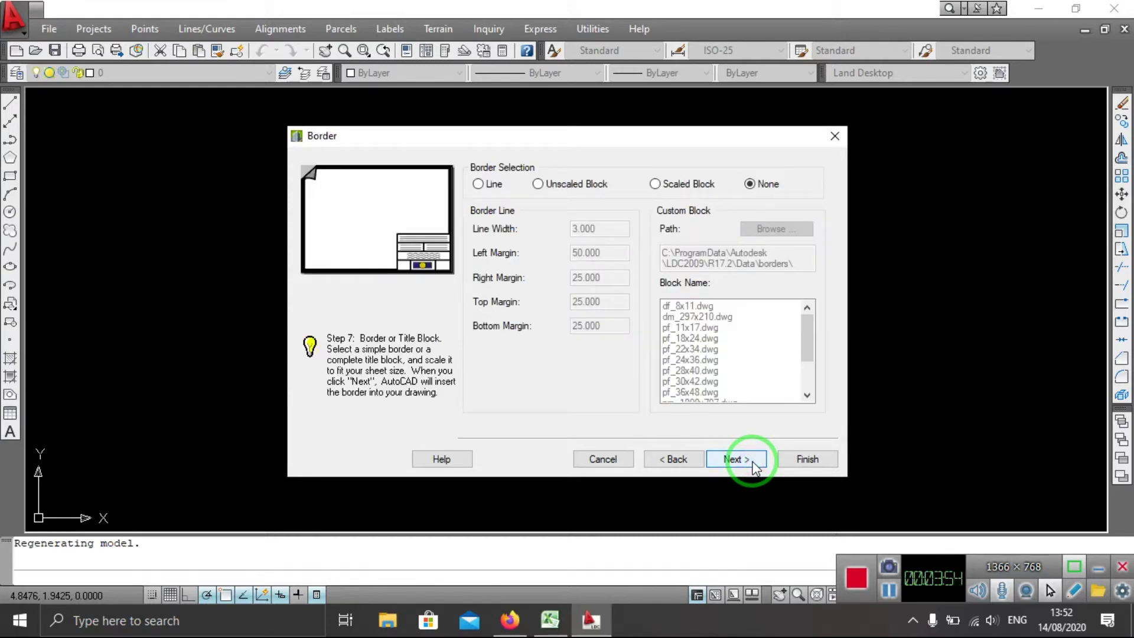
click(755, 466)
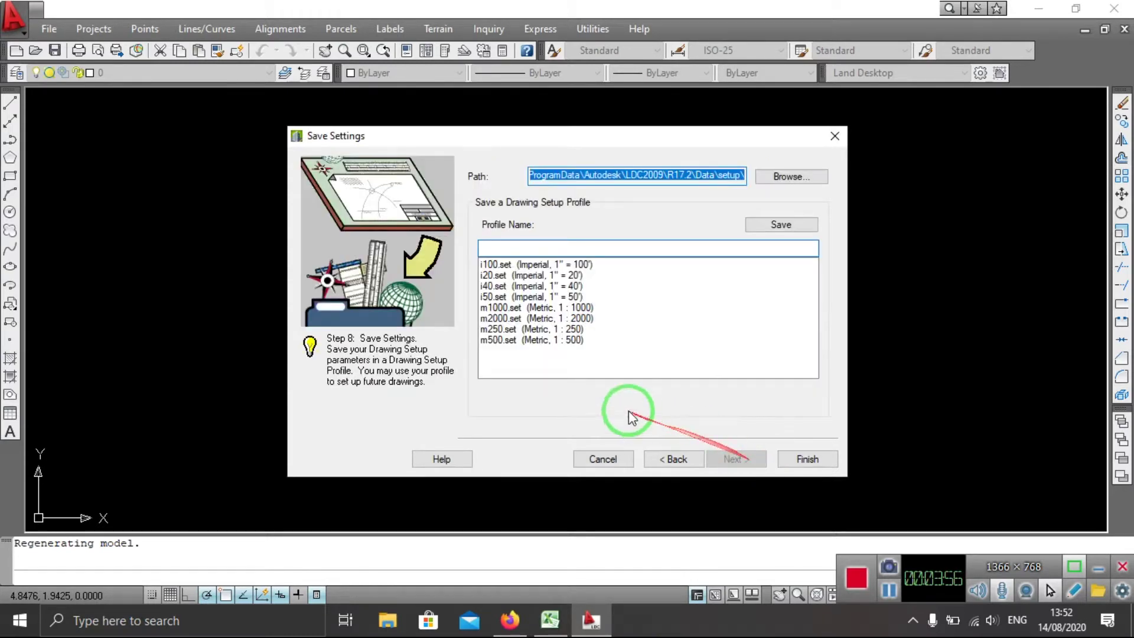
click(547, 309)
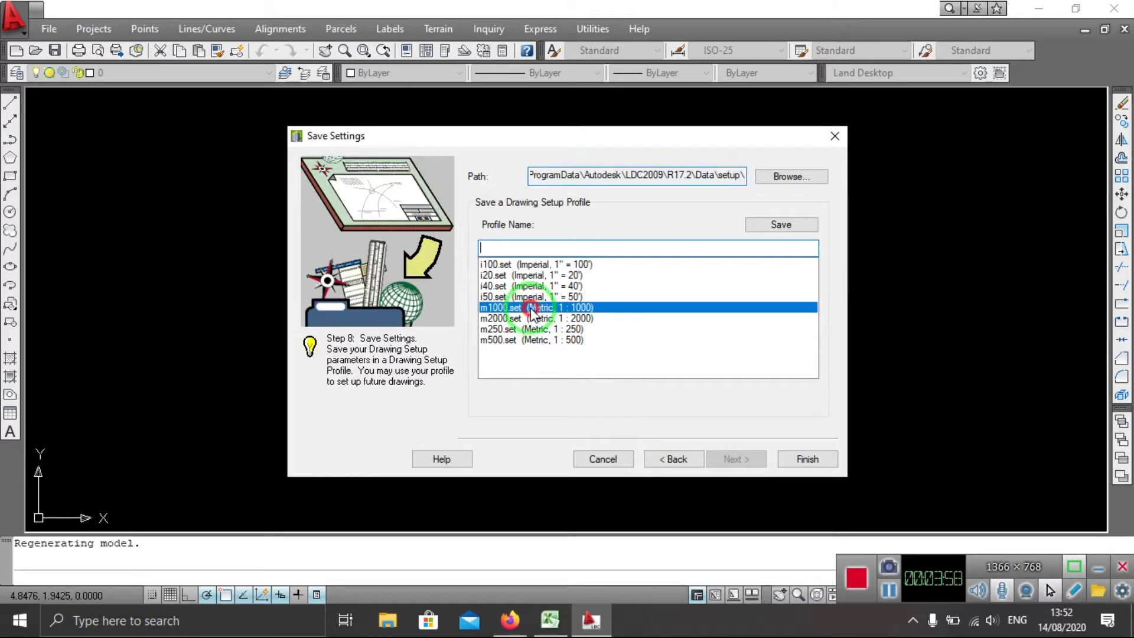
click(797, 461)
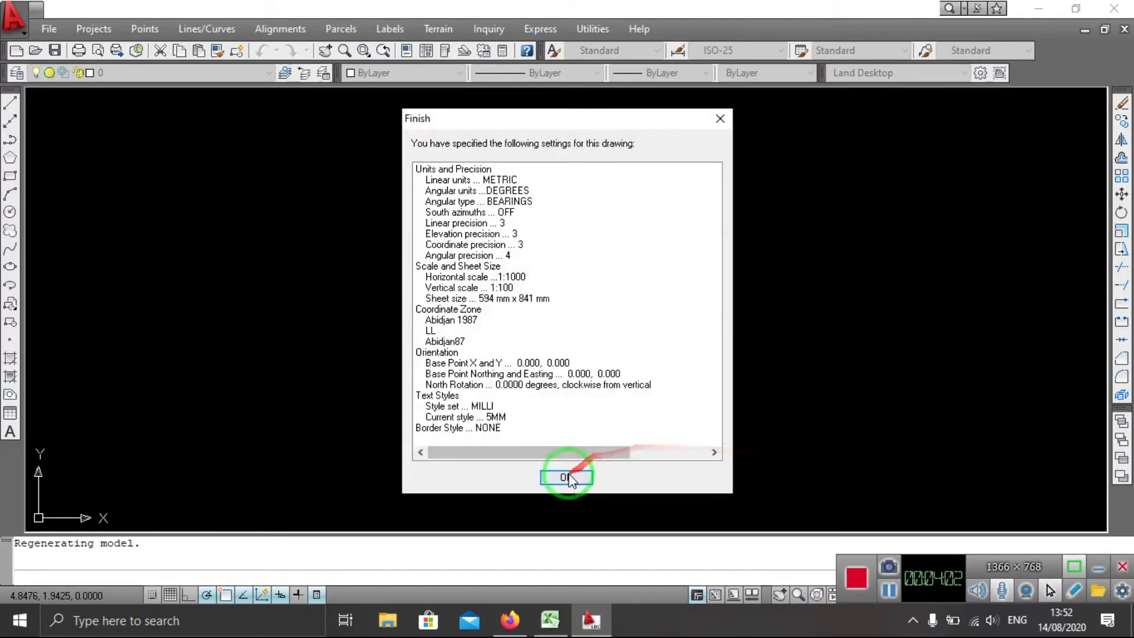
click(568, 479)
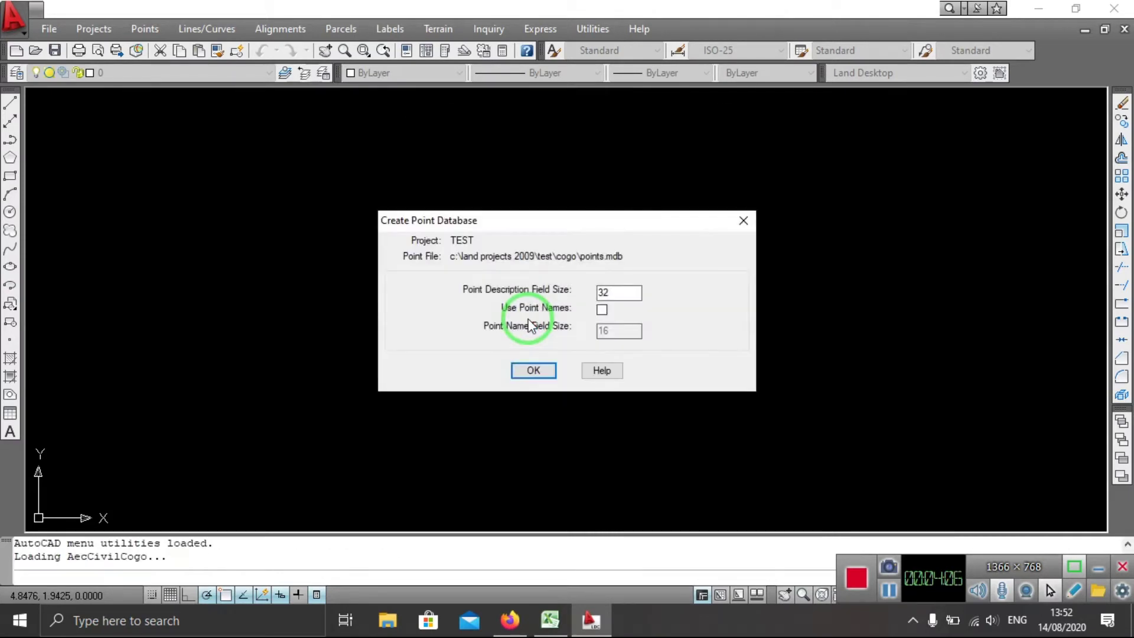
Create the points.mdb point database with default sizes and bring up Point Settings
click(543, 373)
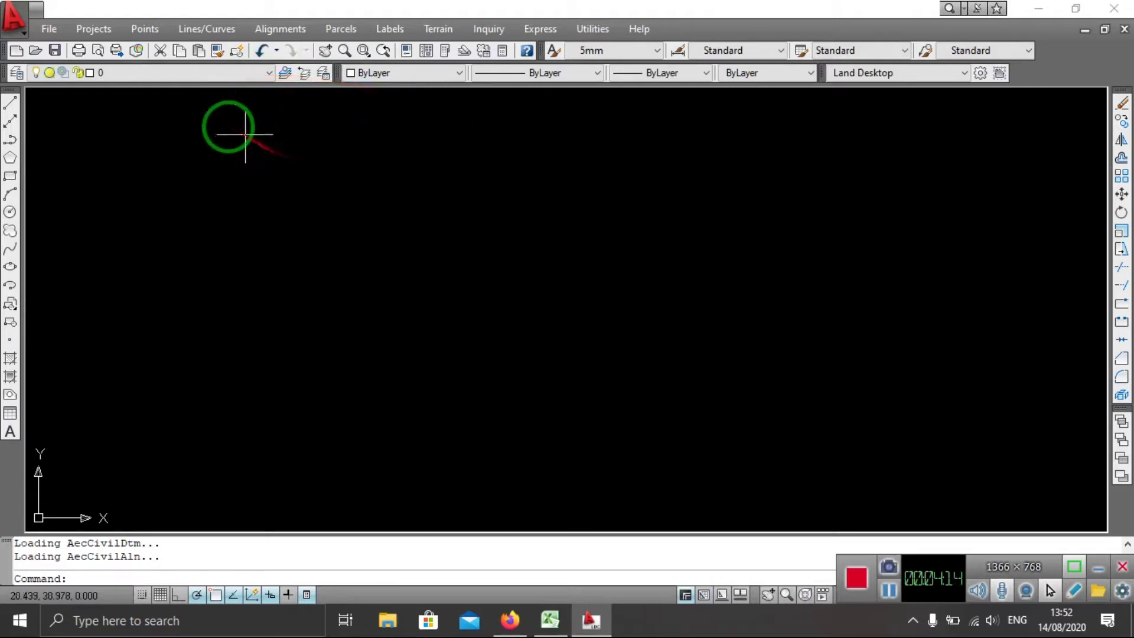
click(145, 29)
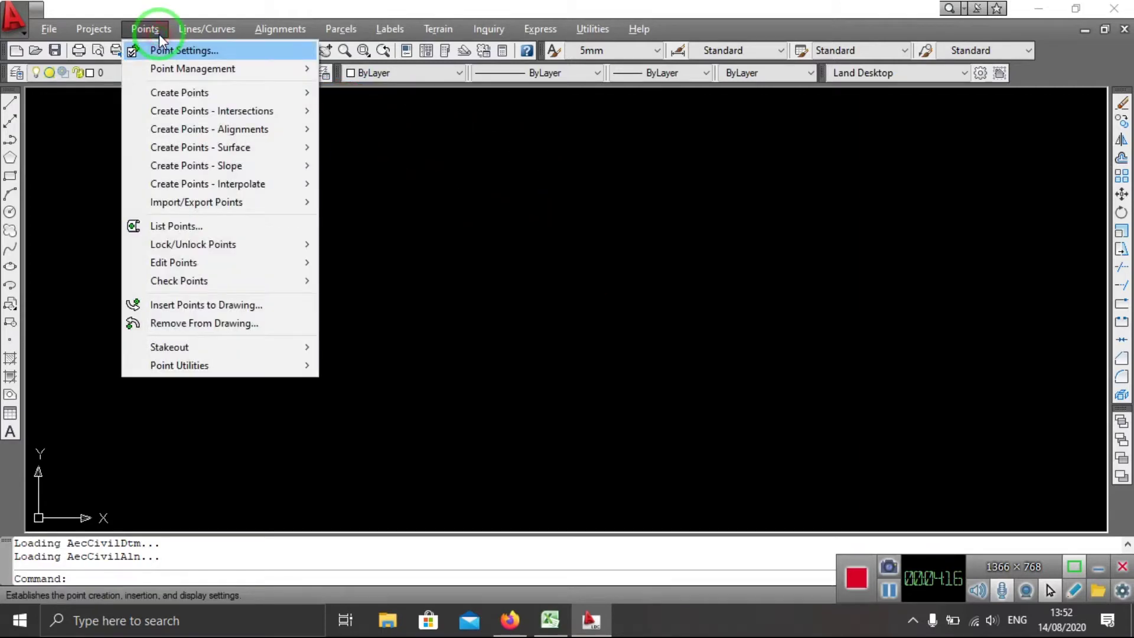
click(167, 52)
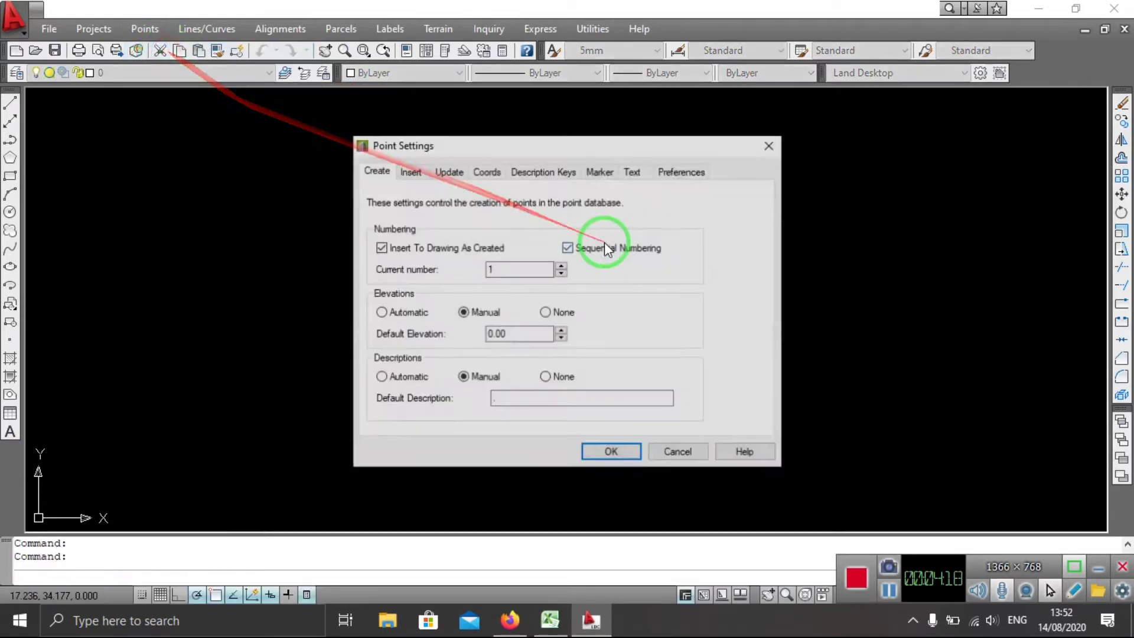
Add a superimposed circle to the X point marker, review text and description keys, and apply
click(637, 172)
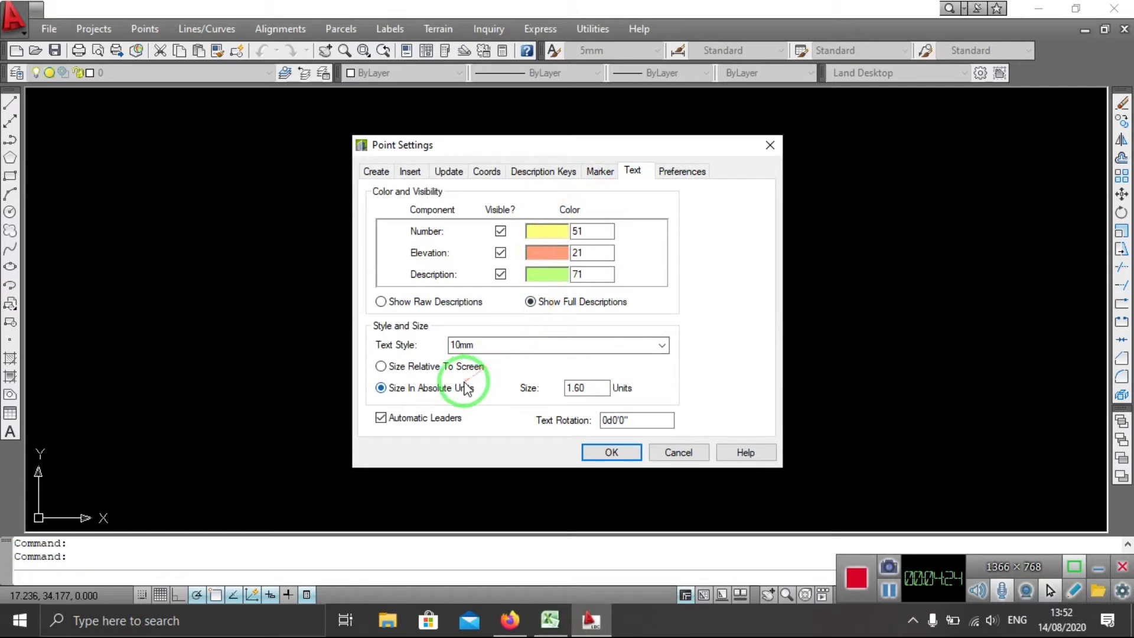
drag(587, 388, 548, 388)
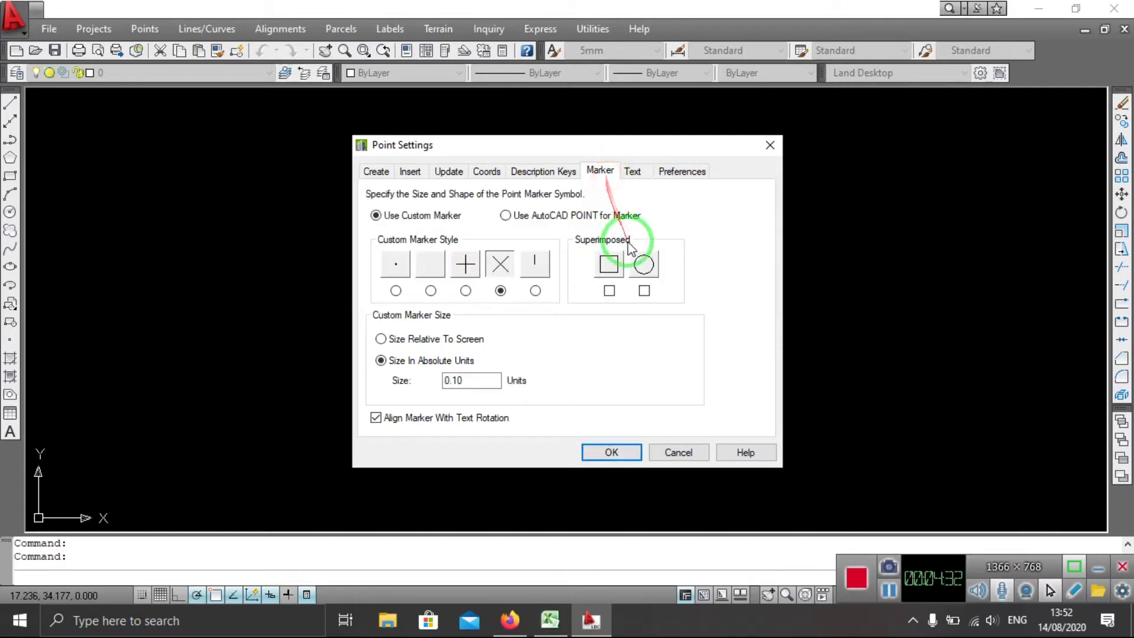
click(644, 264)
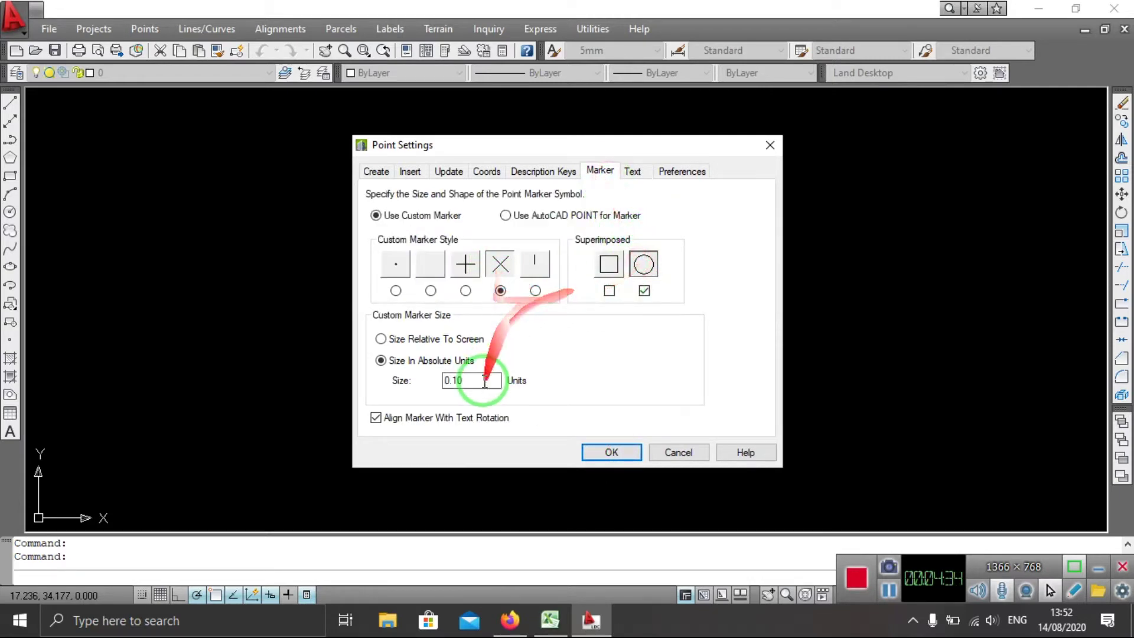
double_click(455, 380)
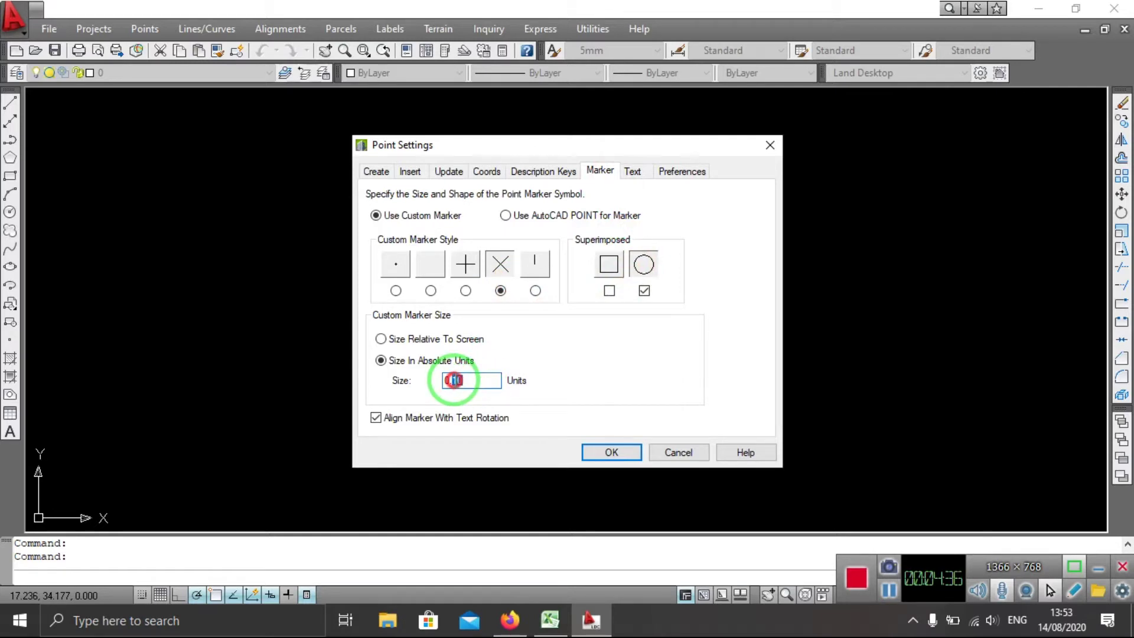
click(546, 170)
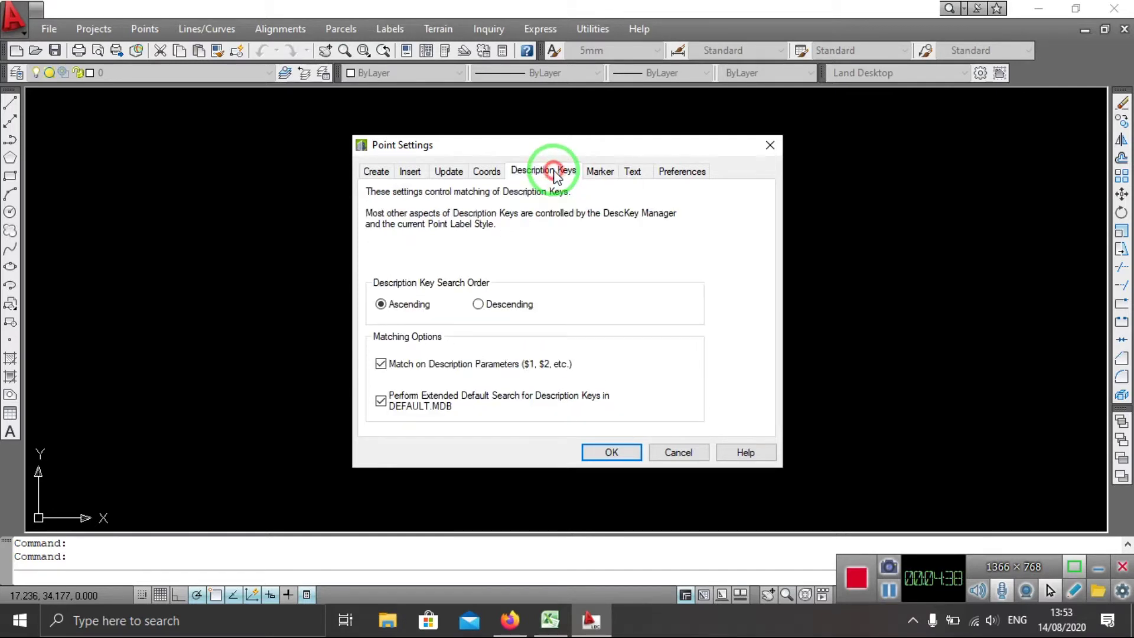
click(612, 452)
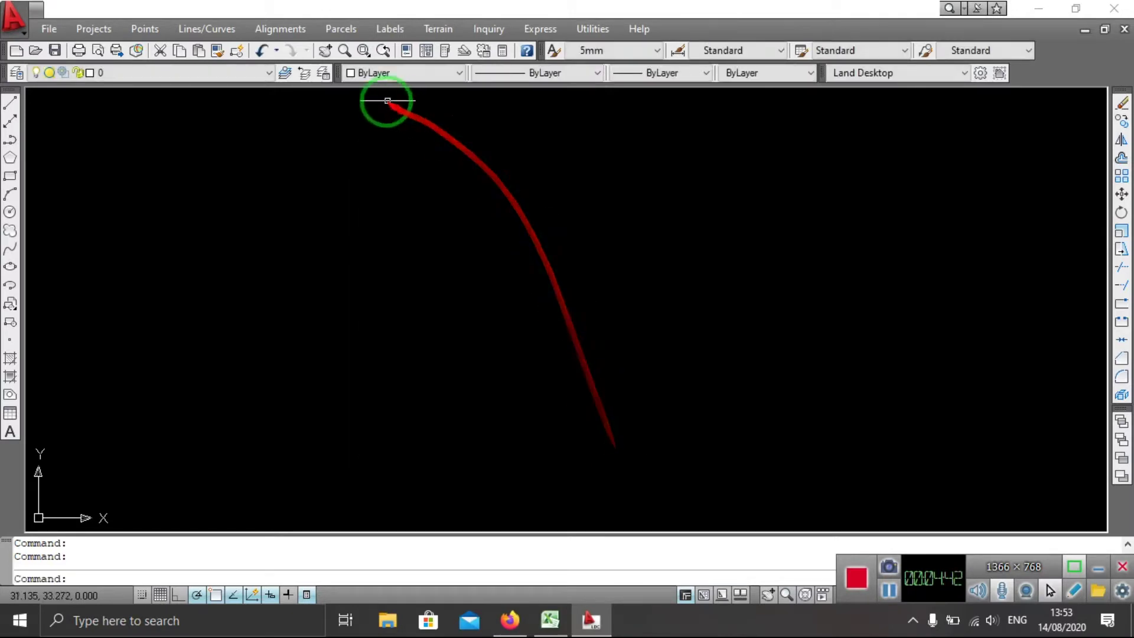
Import the points from Desktop LAT.txt using PNEZD (space delimited) format
click(155, 29)
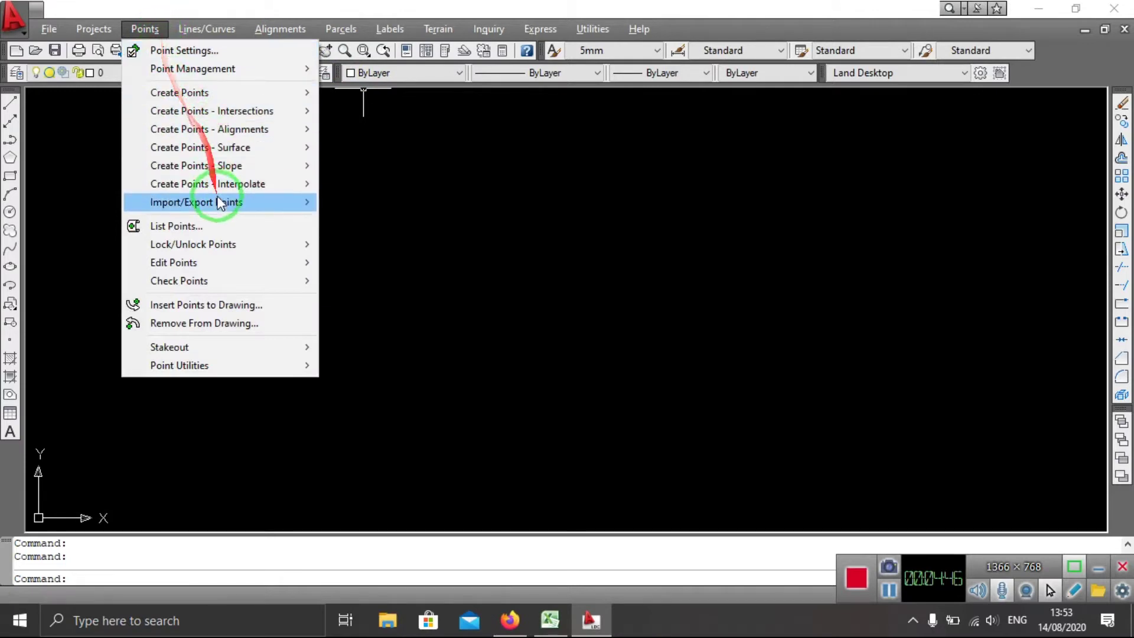
mouse_move(196, 202)
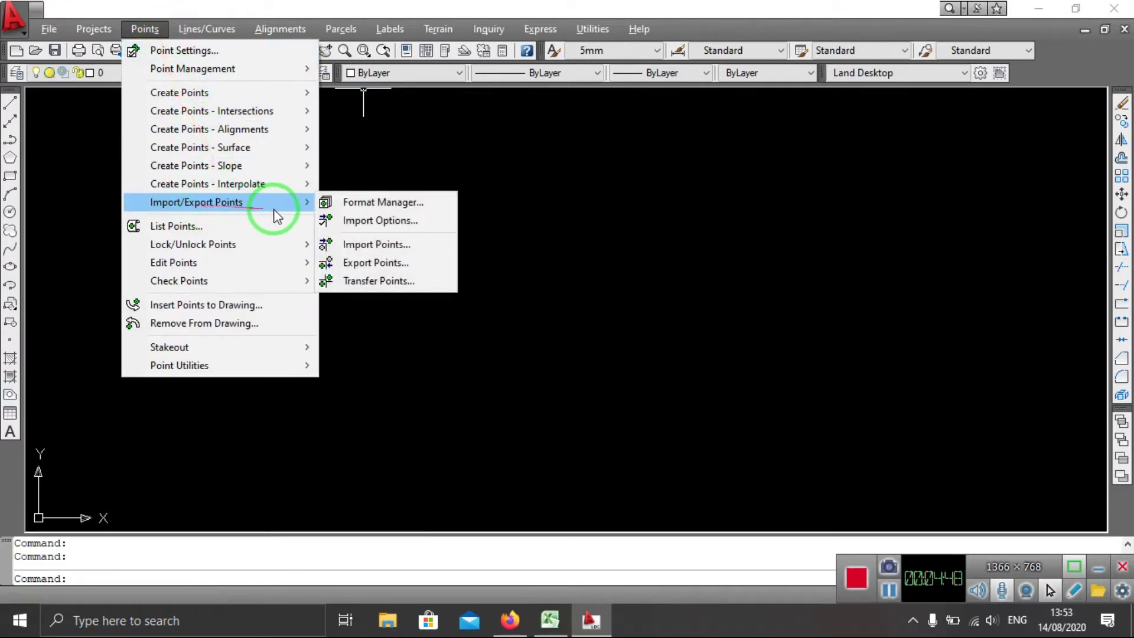
click(404, 249)
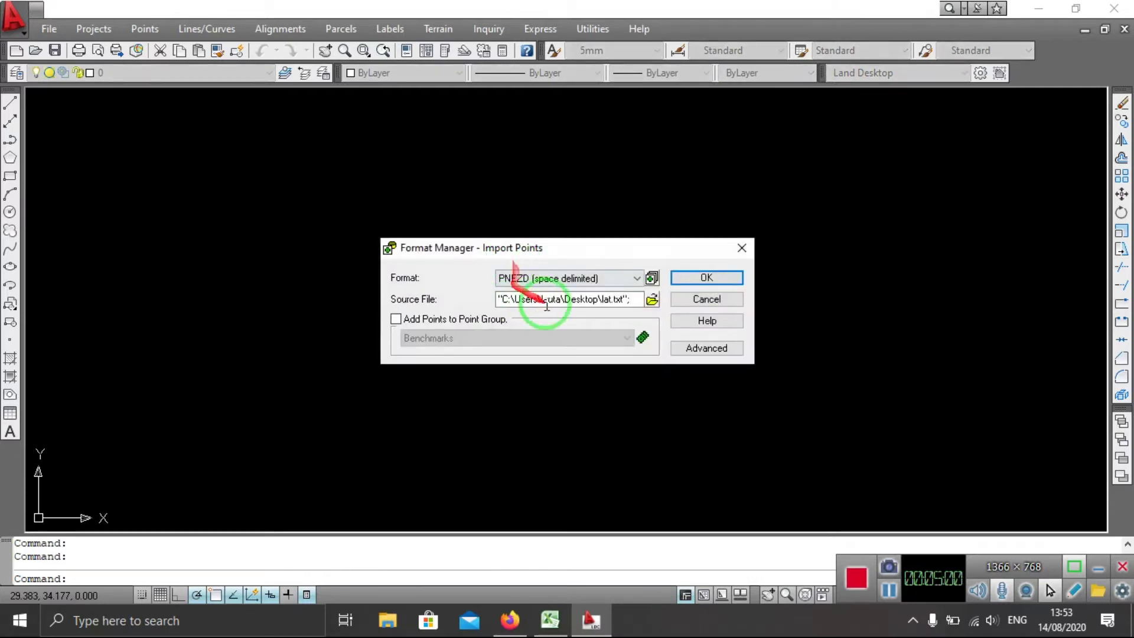
click(638, 278)
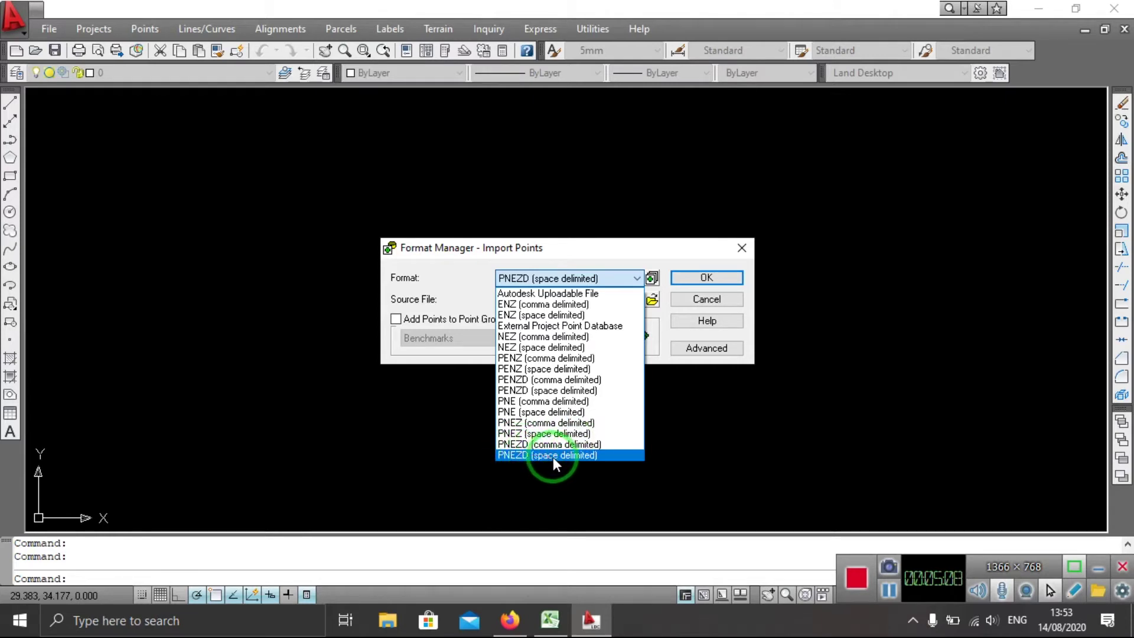
click(588, 455)
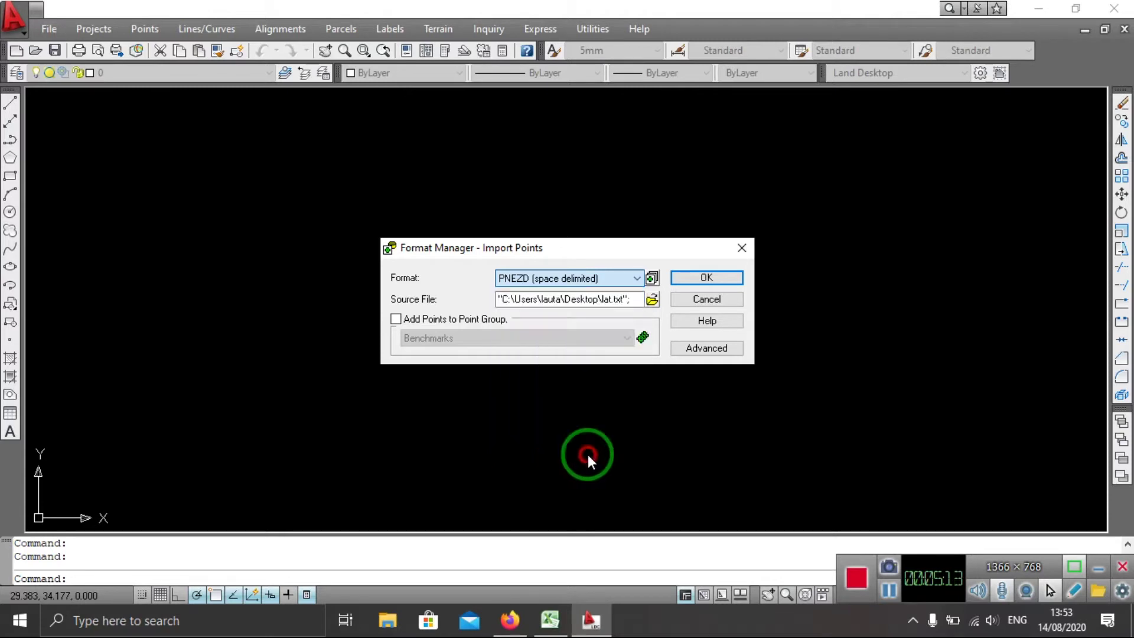
click(653, 300)
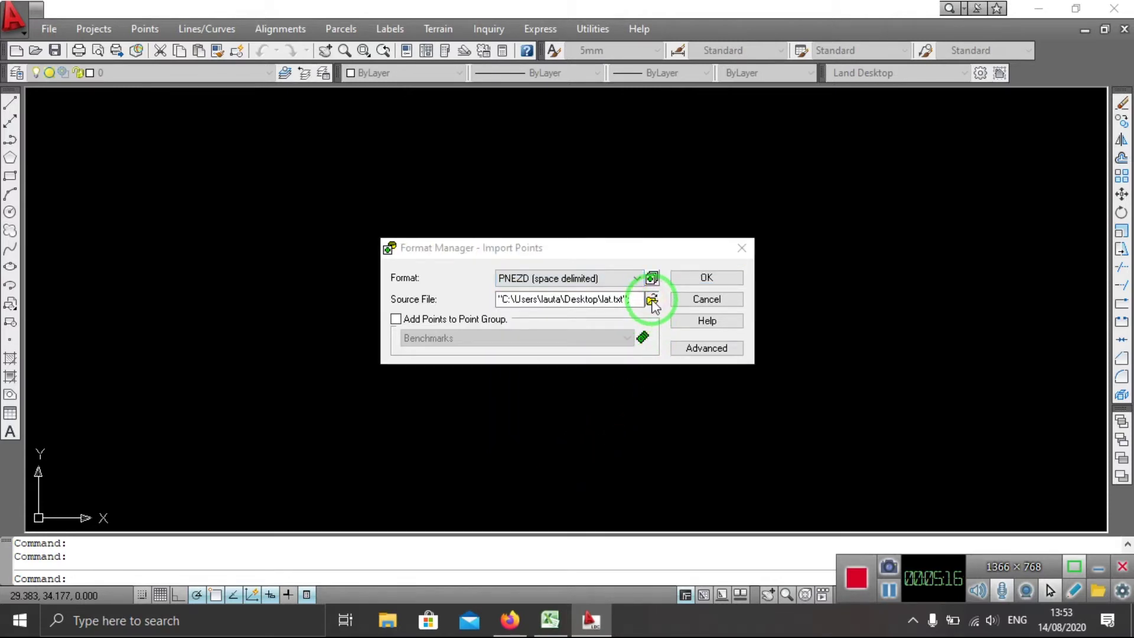
click(473, 260)
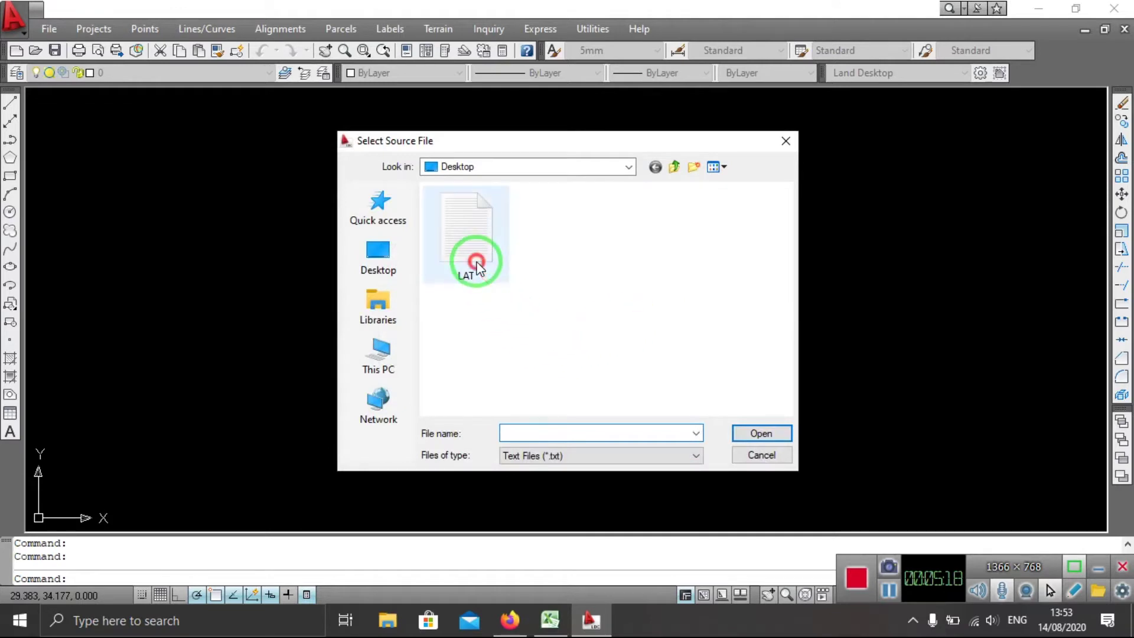
click(746, 436)
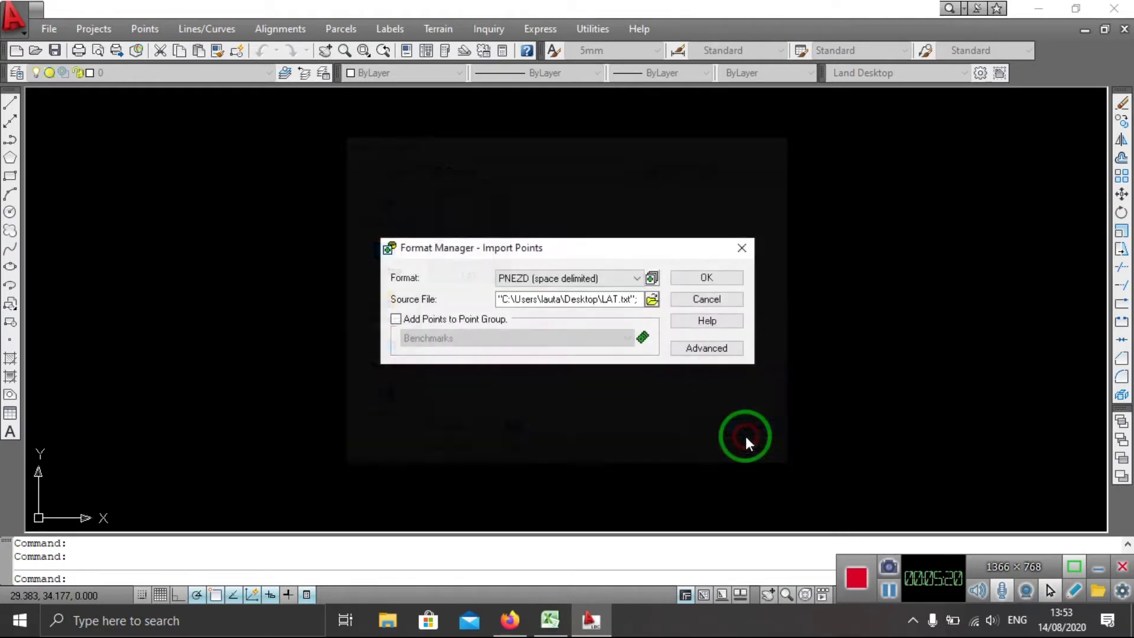
click(705, 283)
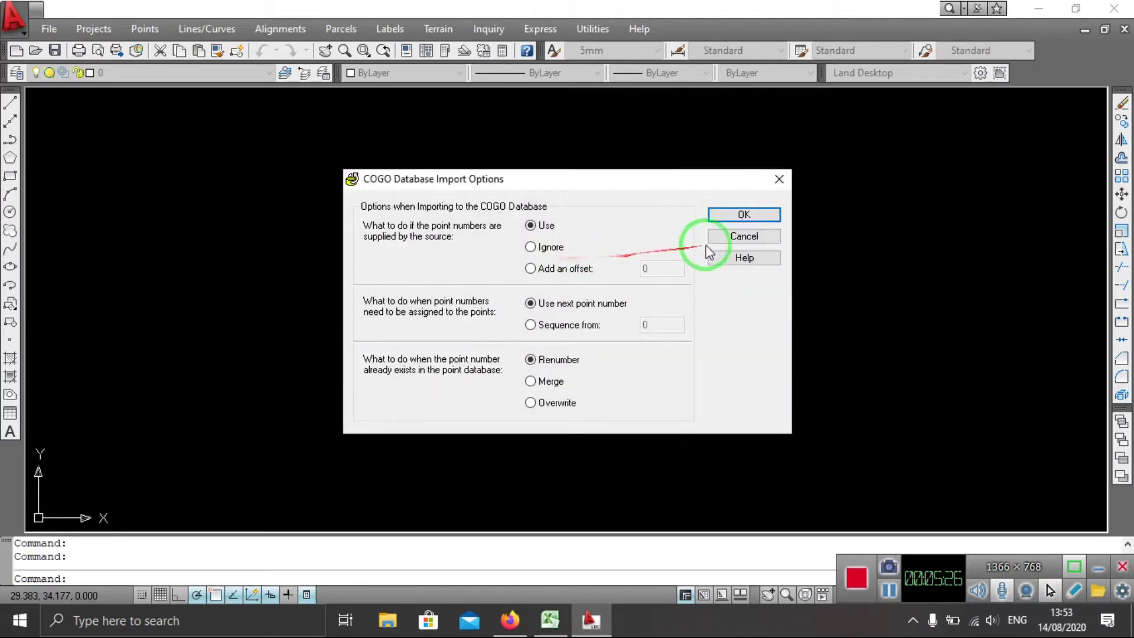
click(758, 212)
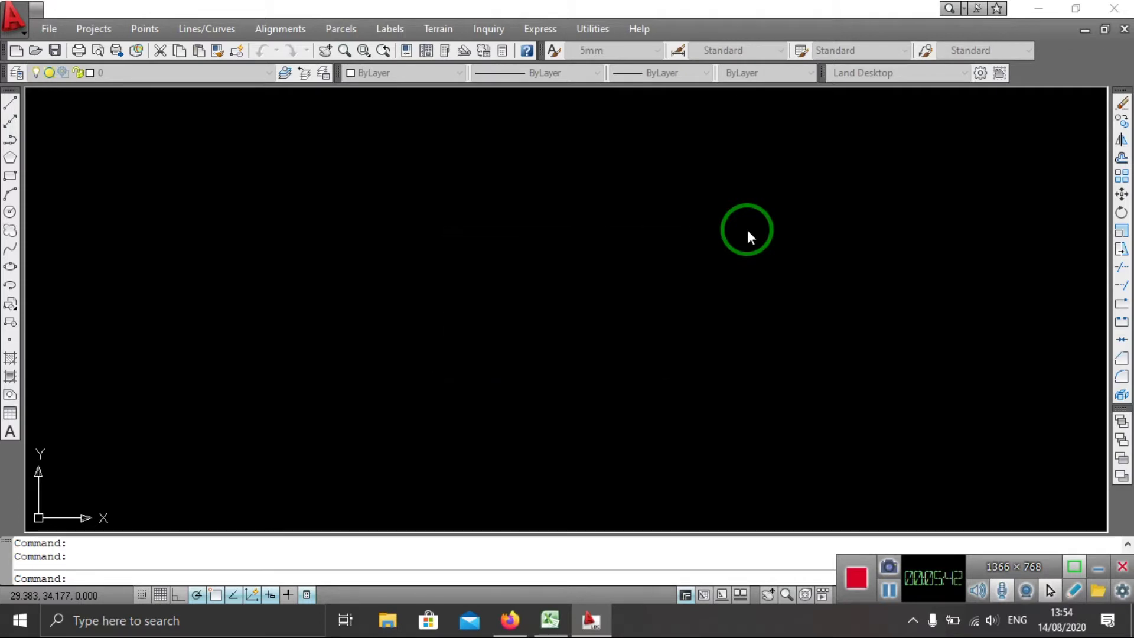
Create the terrain surface Surface1 in the Terrain Model Explorer and expand its data categories
click(428, 30)
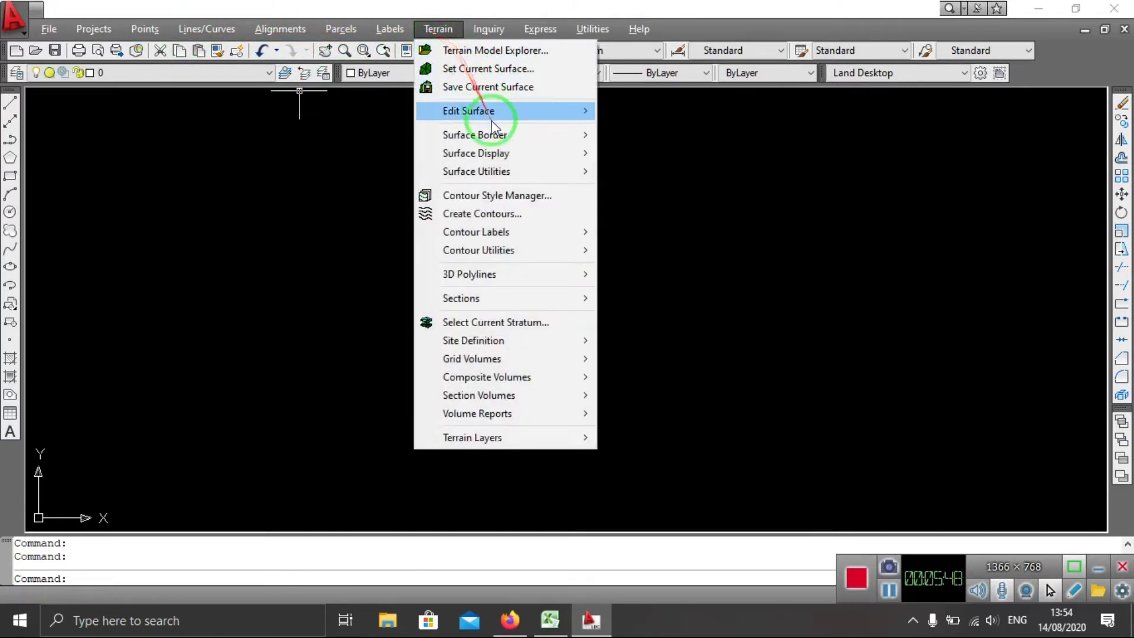
click(513, 50)
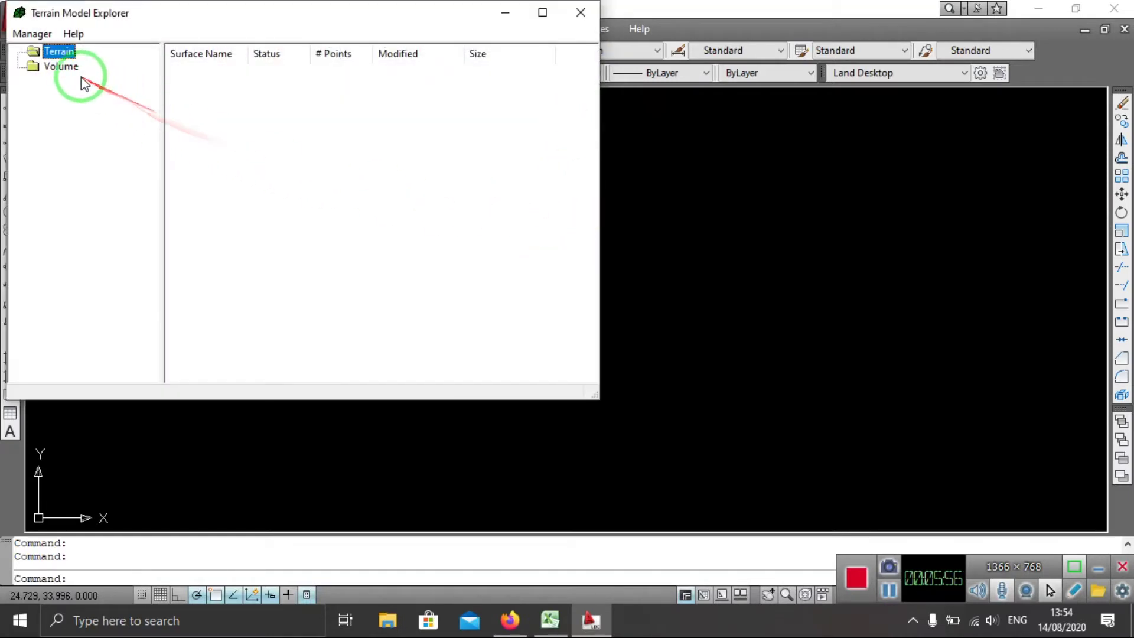
right_click(63, 56)
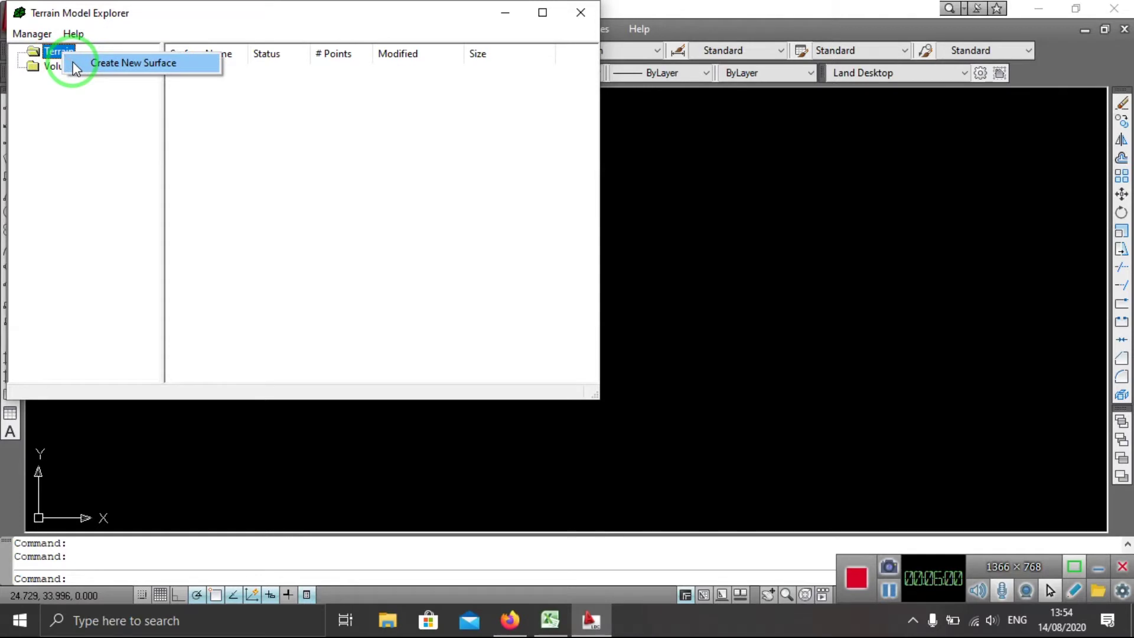
click(72, 62)
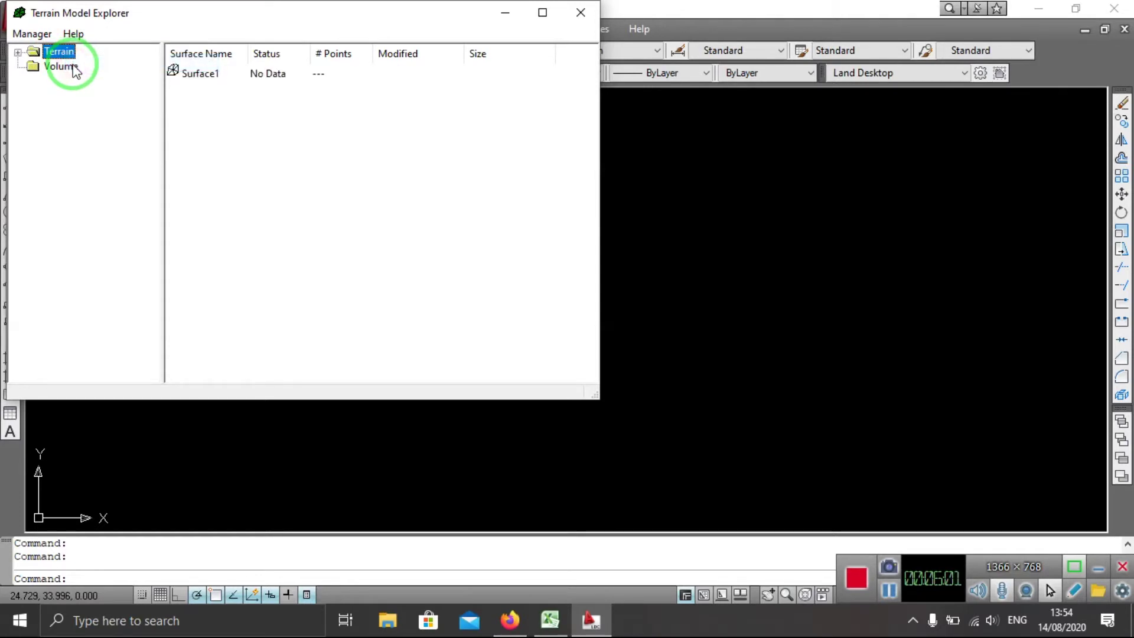
click(18, 53)
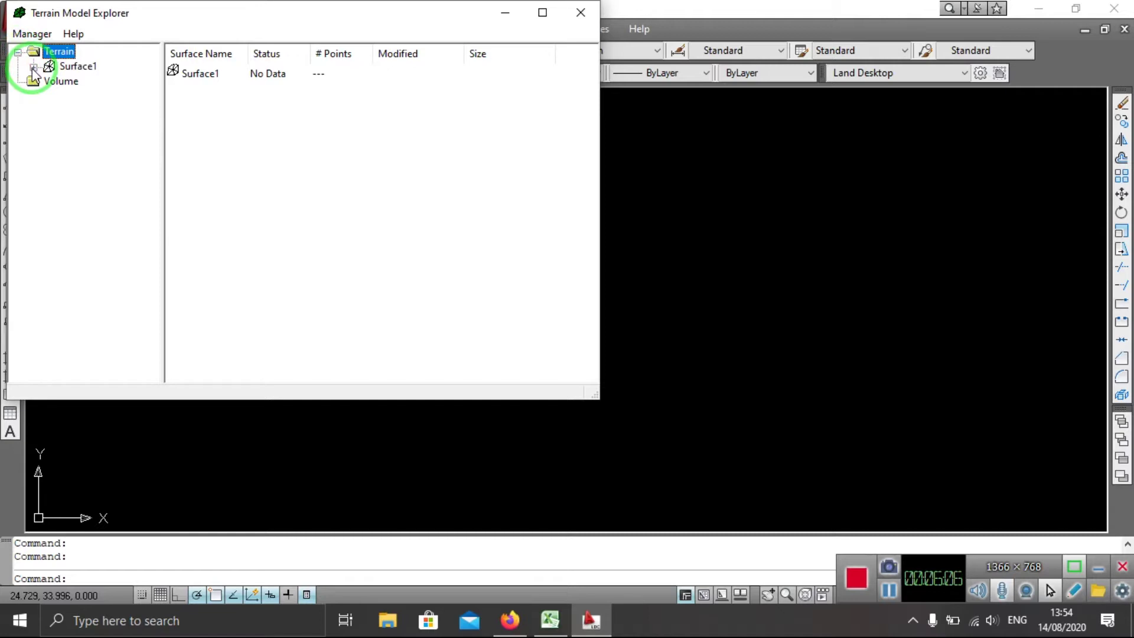
click(34, 67)
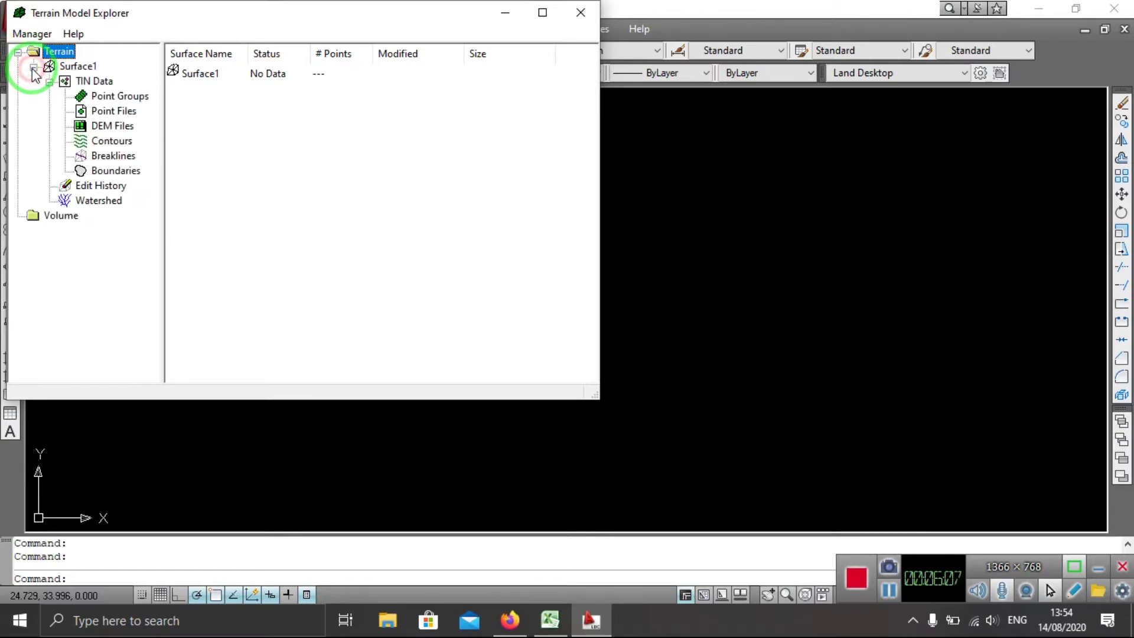
click(79, 67)
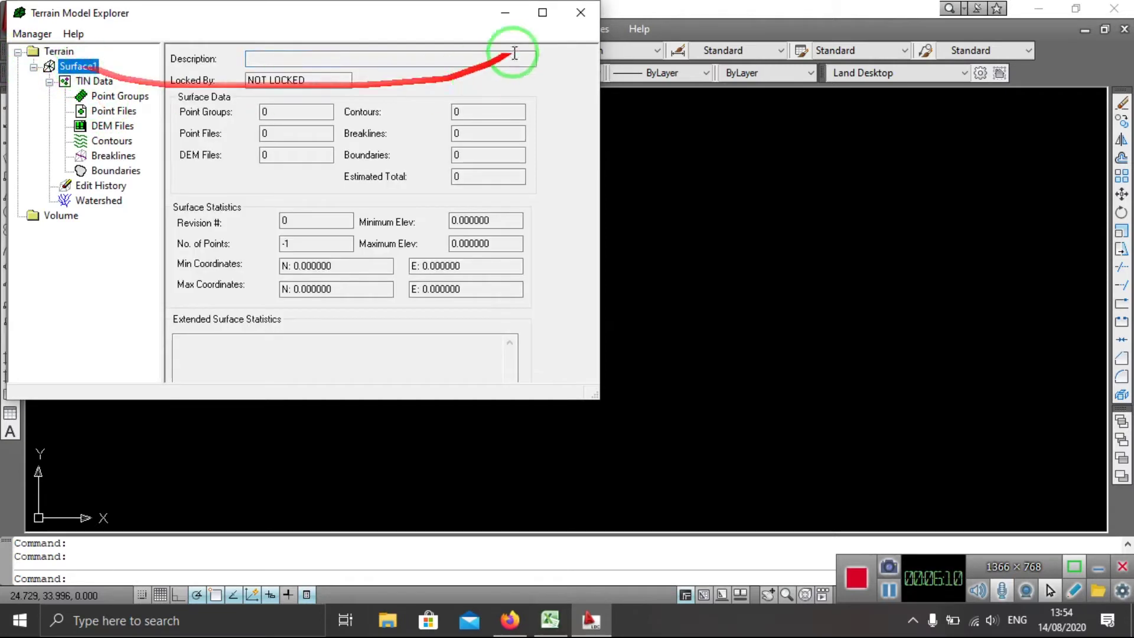
Begin adding drawing points to Surface1's point files by entity, then cancel the selection
click(109, 114)
click(116, 126)
right_click(116, 118)
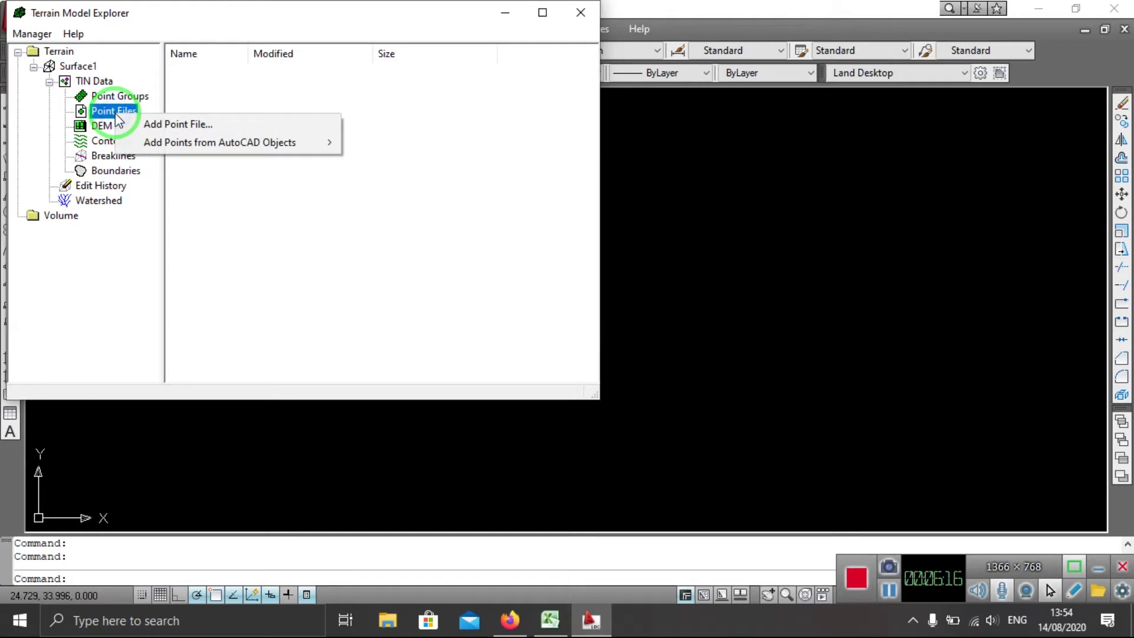
right_click(108, 109)
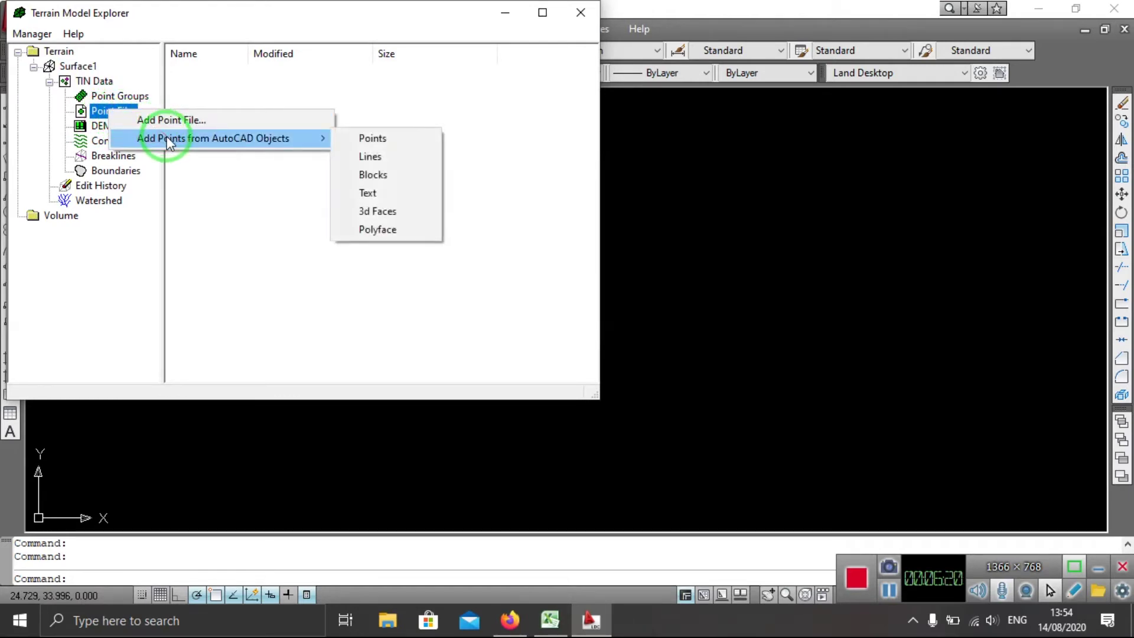
mouse_move(219, 141)
click(394, 145)
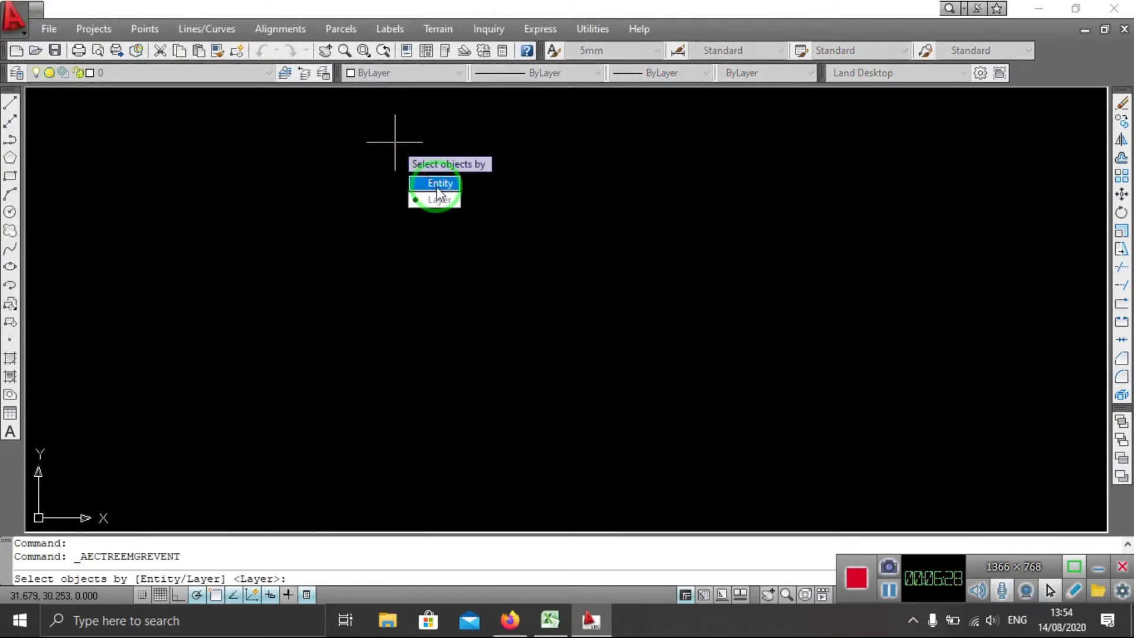
click(437, 183)
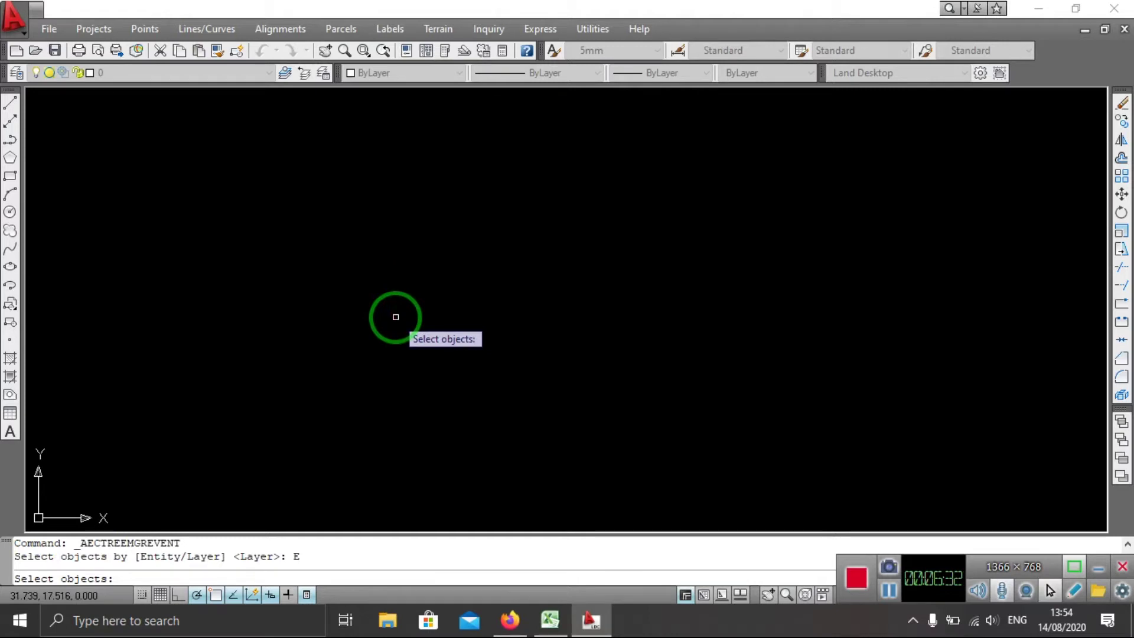
key(Escape)
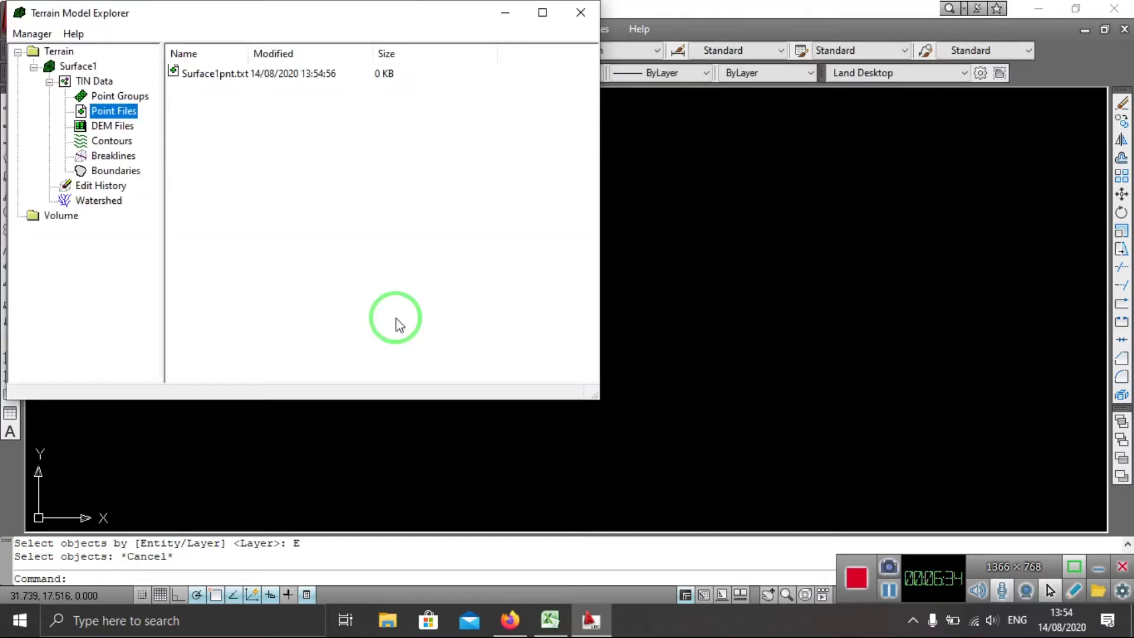
Close the explorer and zoom to the full drawing extents with Z, E
click(580, 13)
text(z)
key(Return)
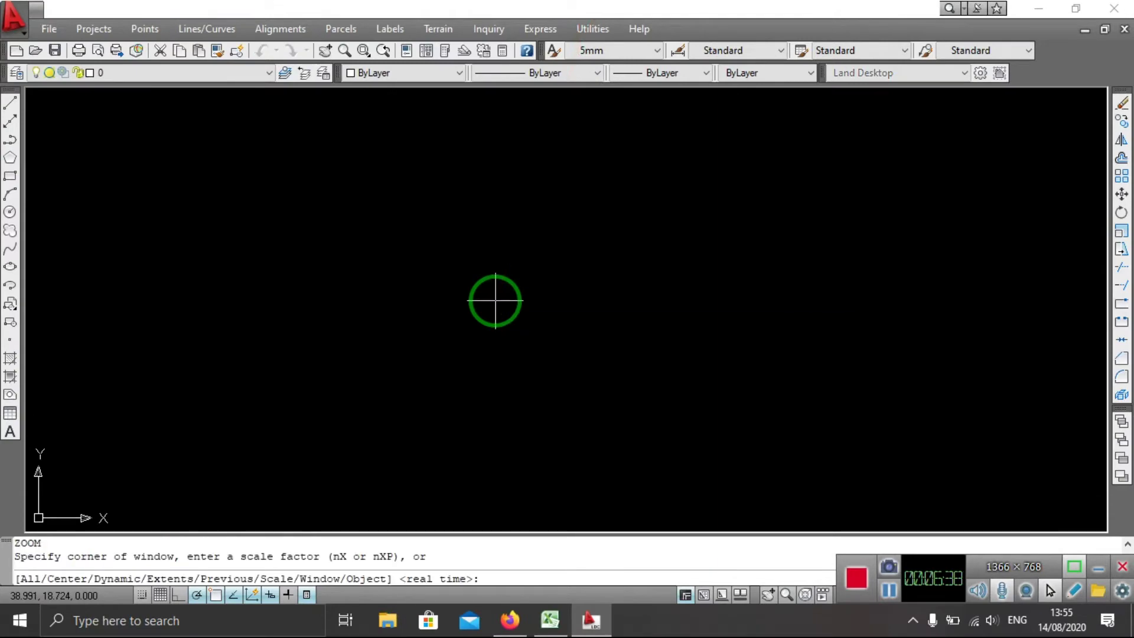
text(e)
key(Return)
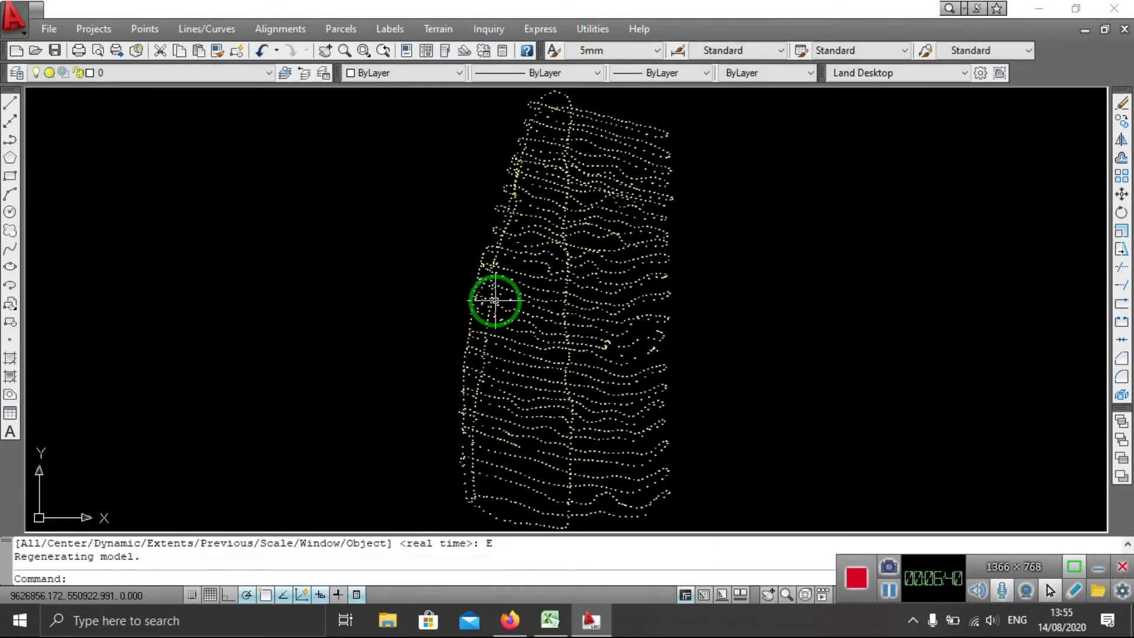
scroll(550, 325, up, 10)
scroll(564, 323, up, 5)
scroll(566, 321, down, 3)
scroll(567, 321, down, 3)
scroll(570, 321, up, 4)
scroll(570, 321, down, 3)
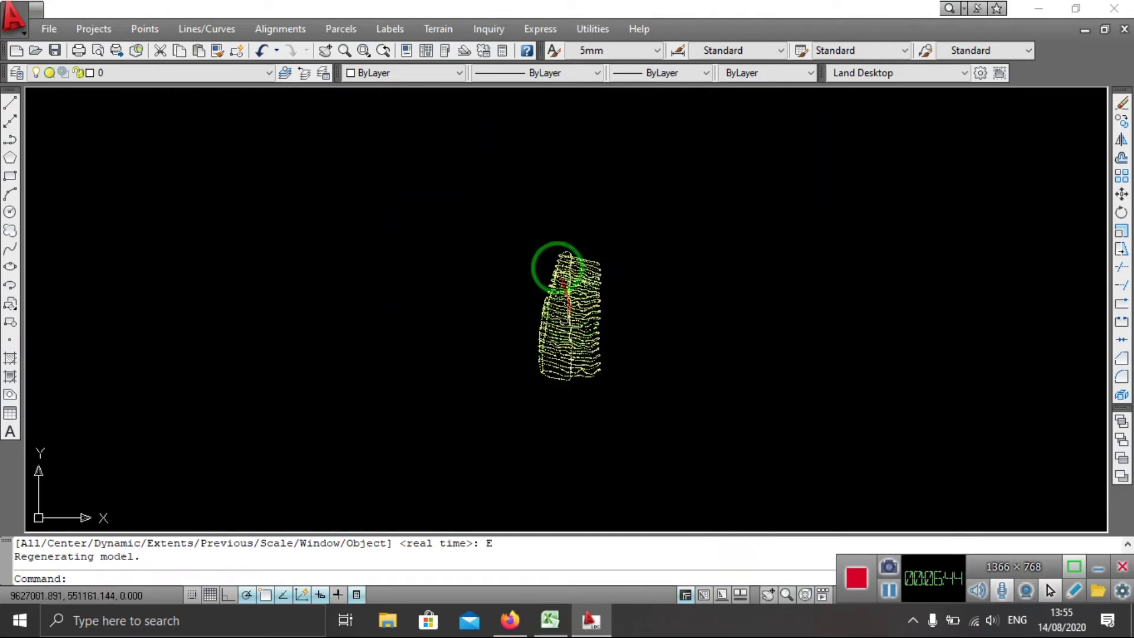
Append all 1972 drawing points to Surface1's point file by window-selecting them
click(451, 33)
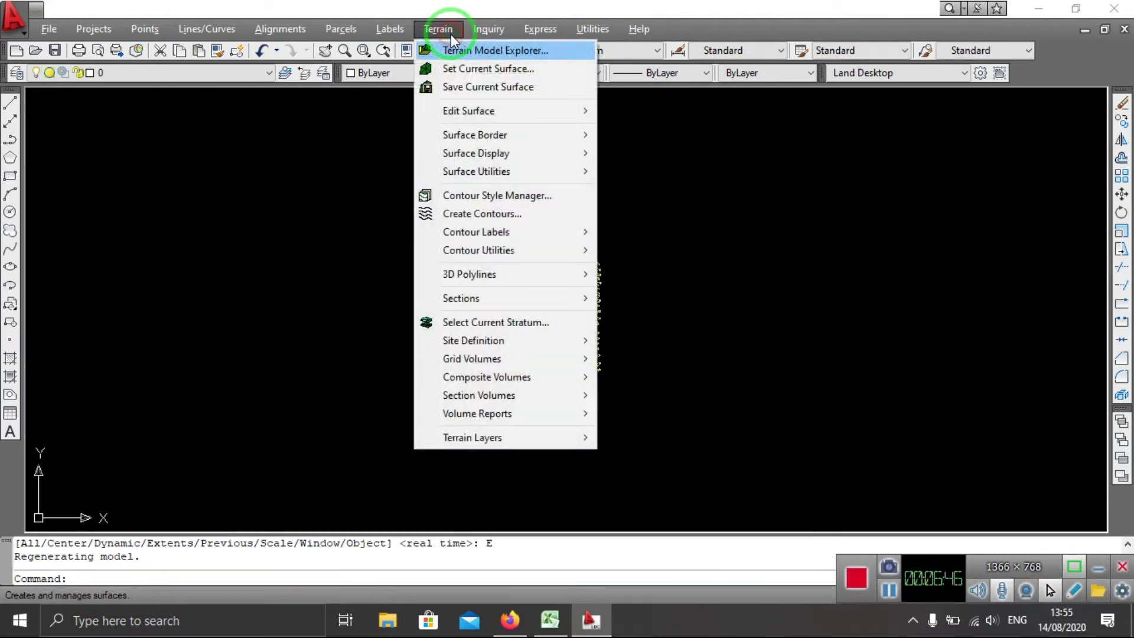
click(463, 53)
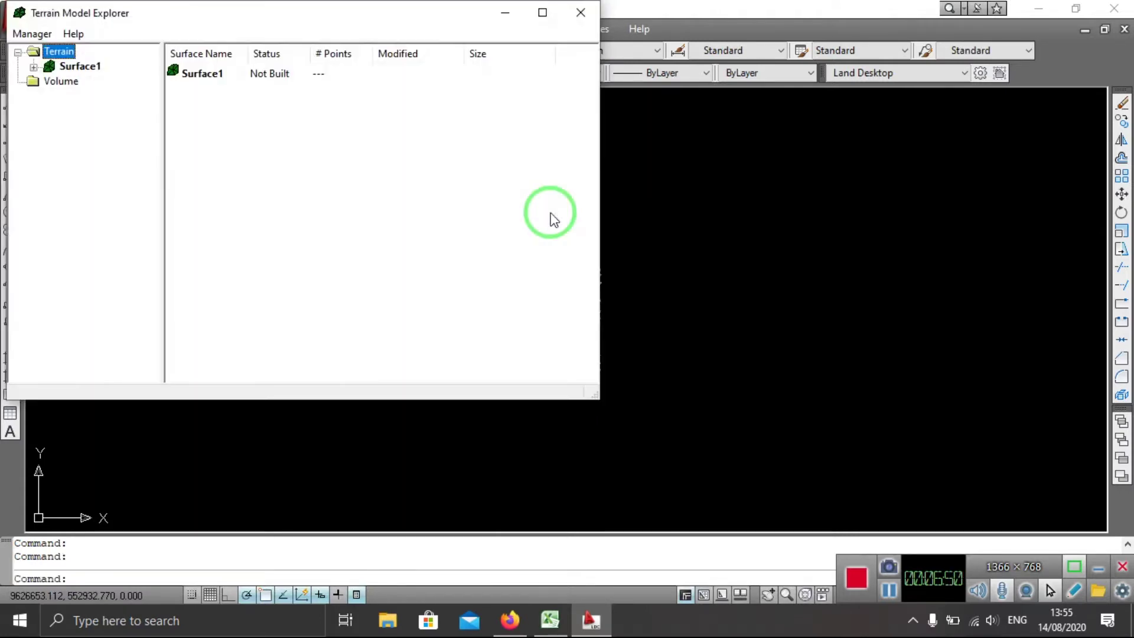
click(34, 67)
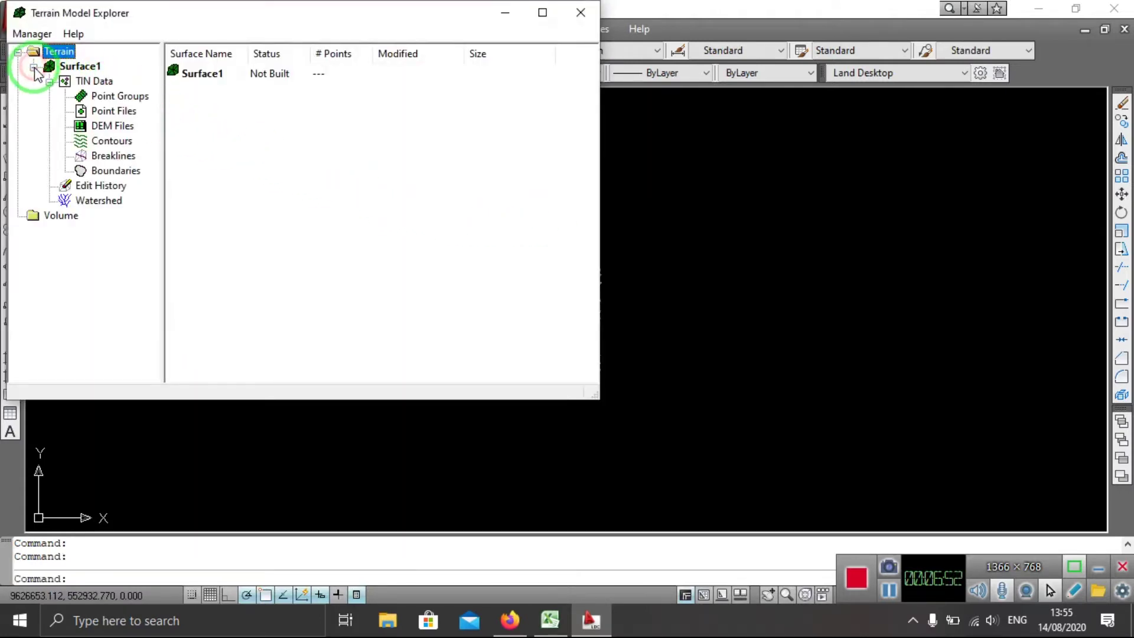
click(109, 112)
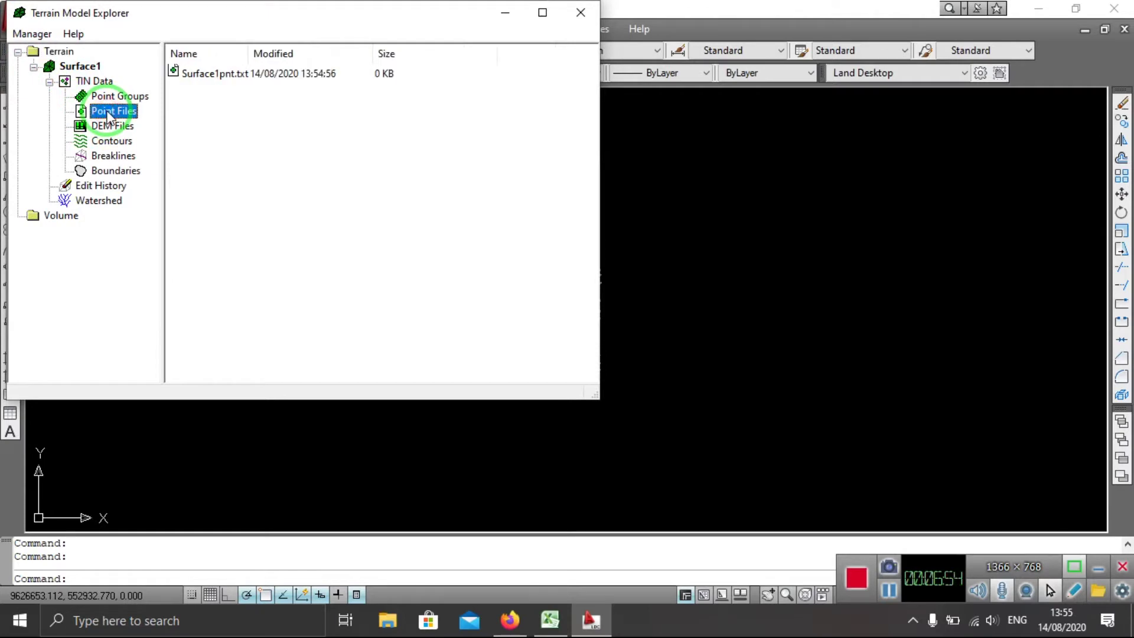
right_click(108, 114)
mouse_move(211, 140)
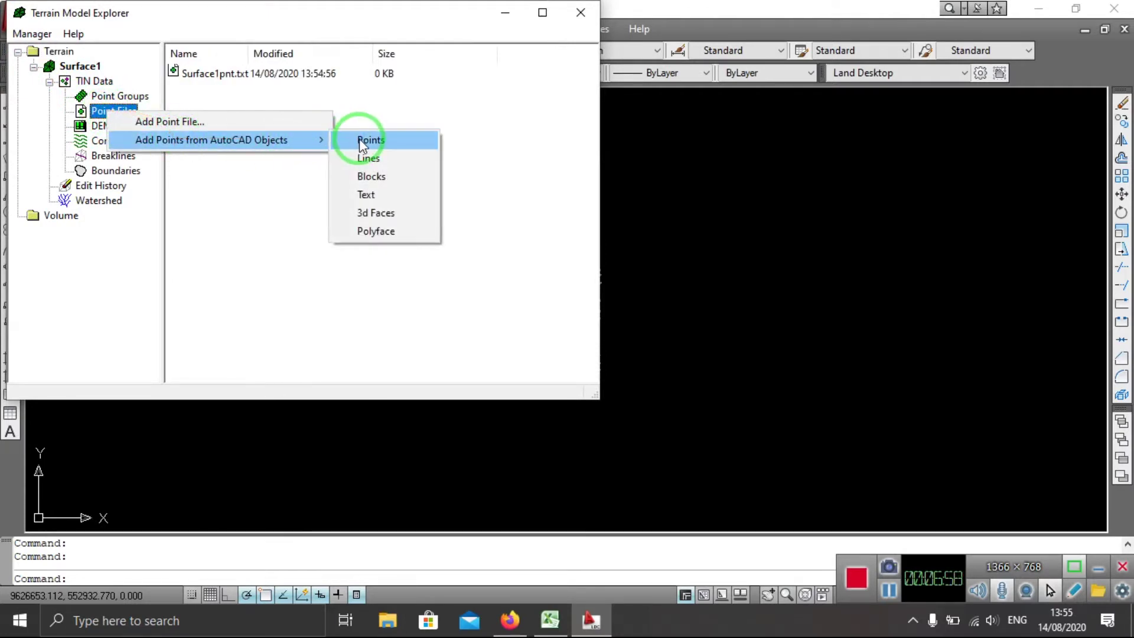
click(393, 141)
text(Y)
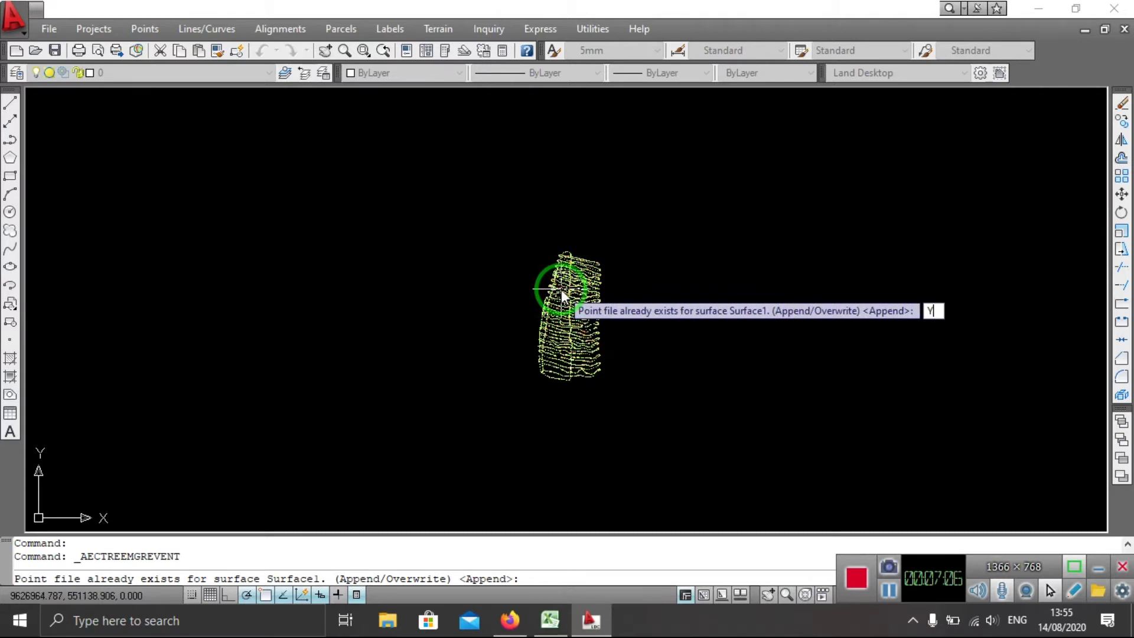
key(Return)
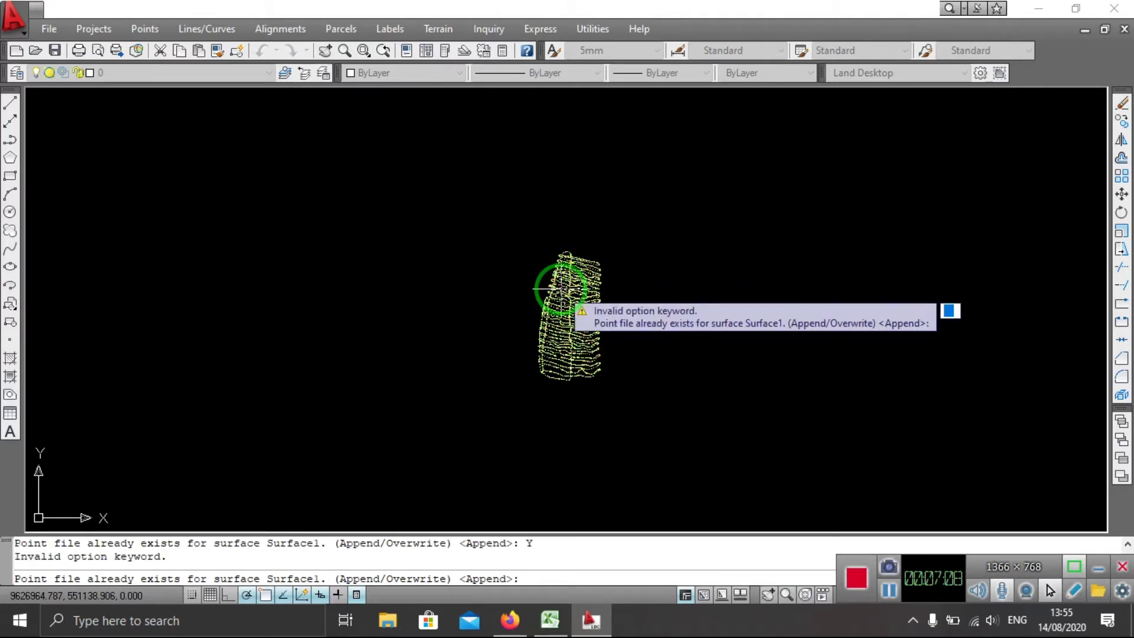
key(Return)
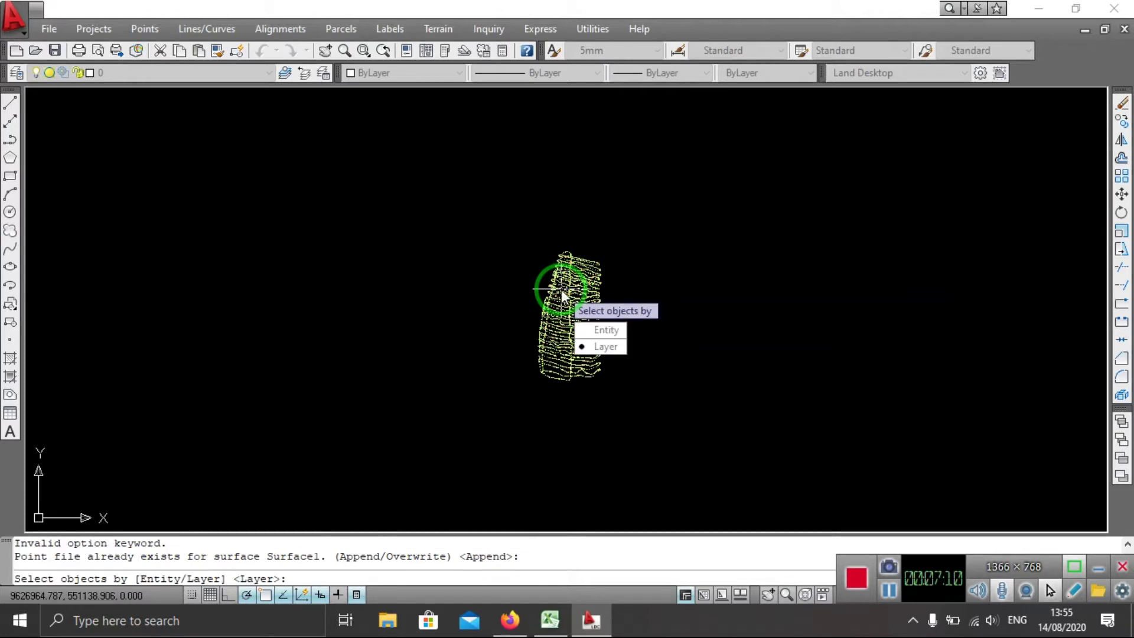
click(606, 329)
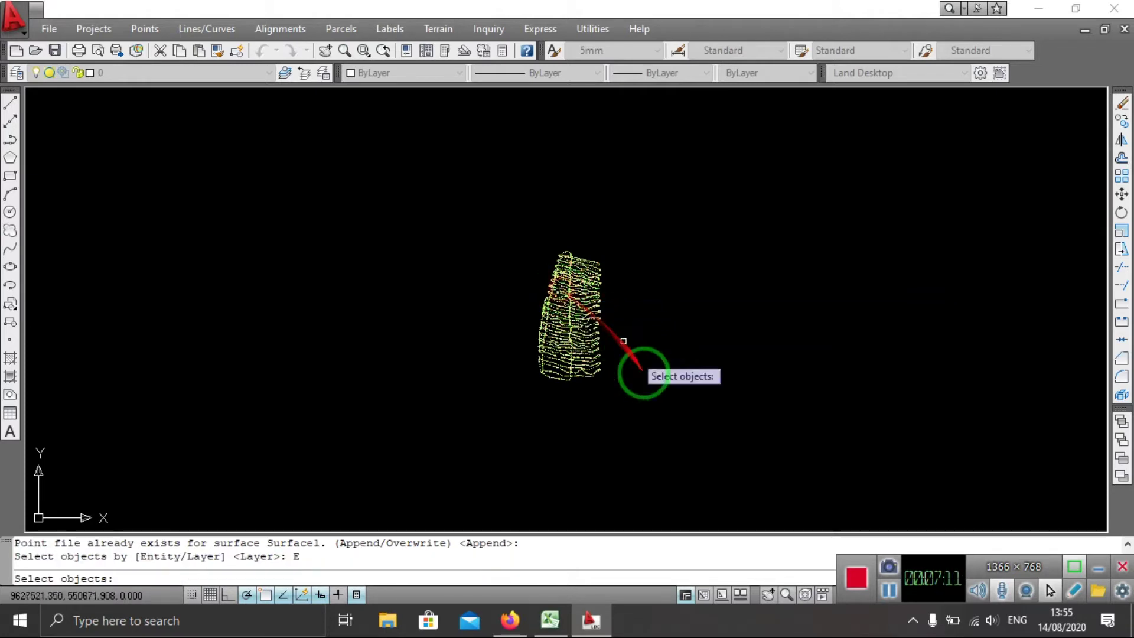
click(705, 451)
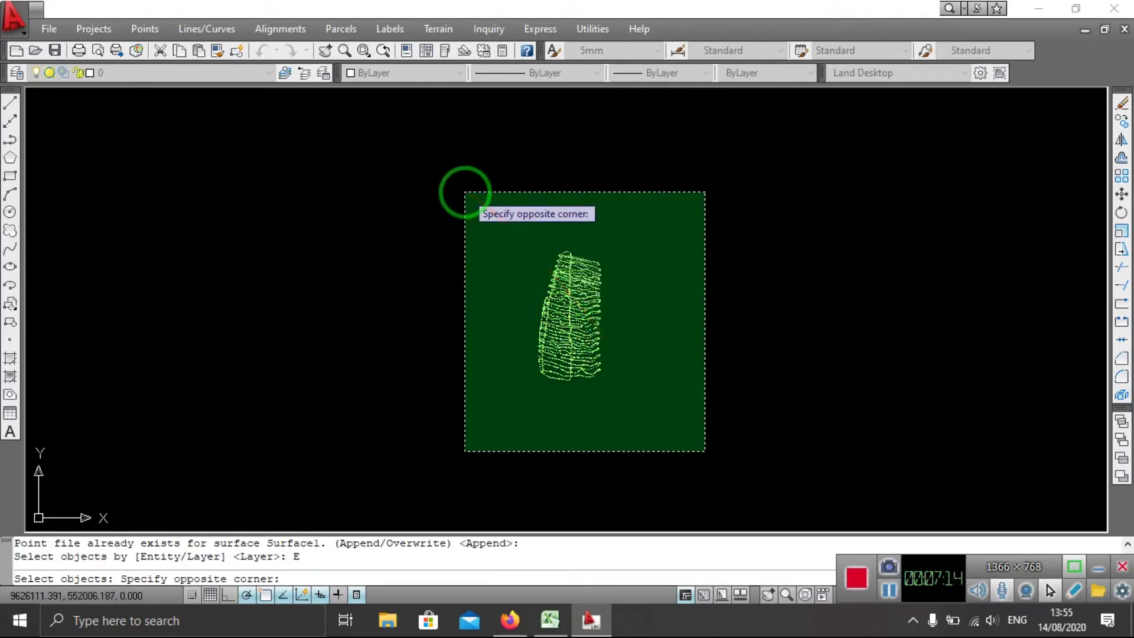
click(465, 192)
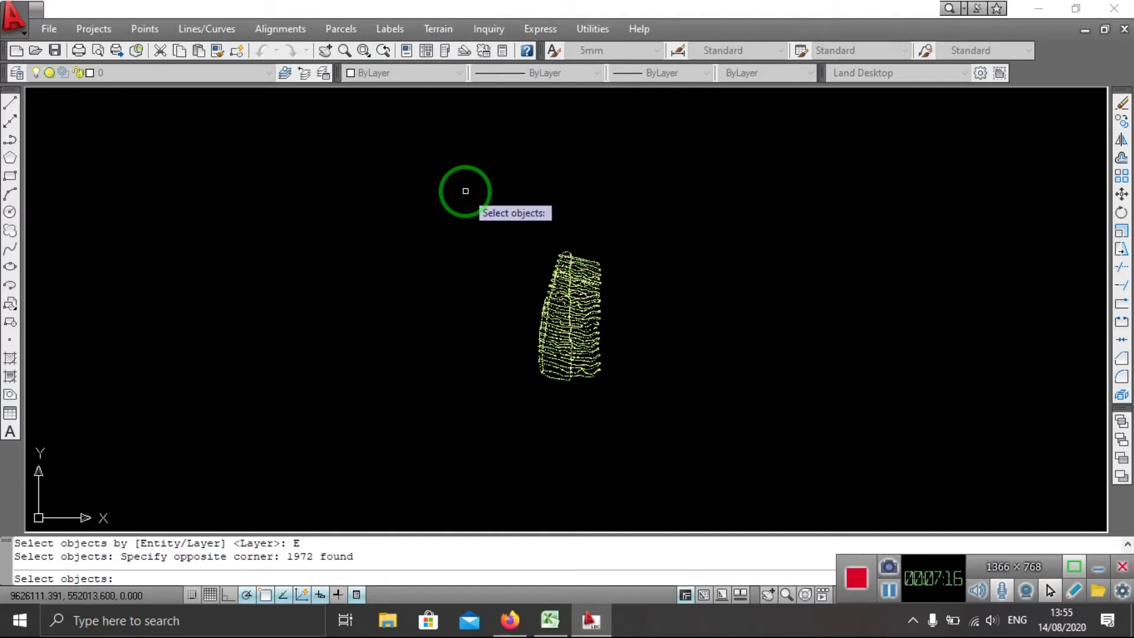
key(Return)
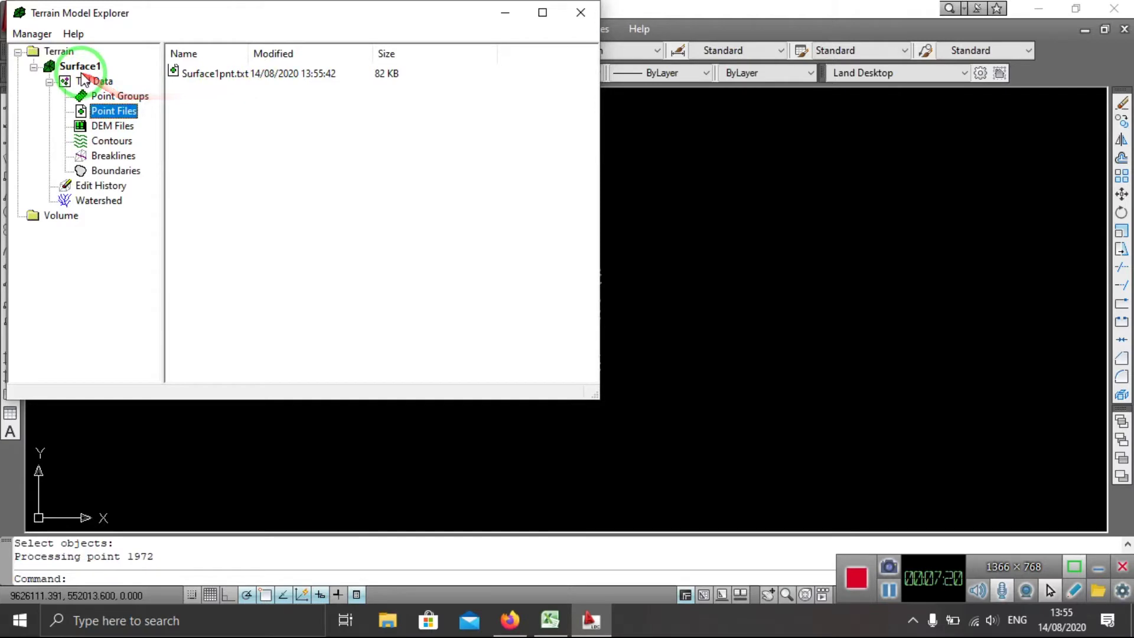
Build Surface1 from its 1969 points (elevations -26.8 to 0.6) and close Terrain Model Explorer
click(72, 67)
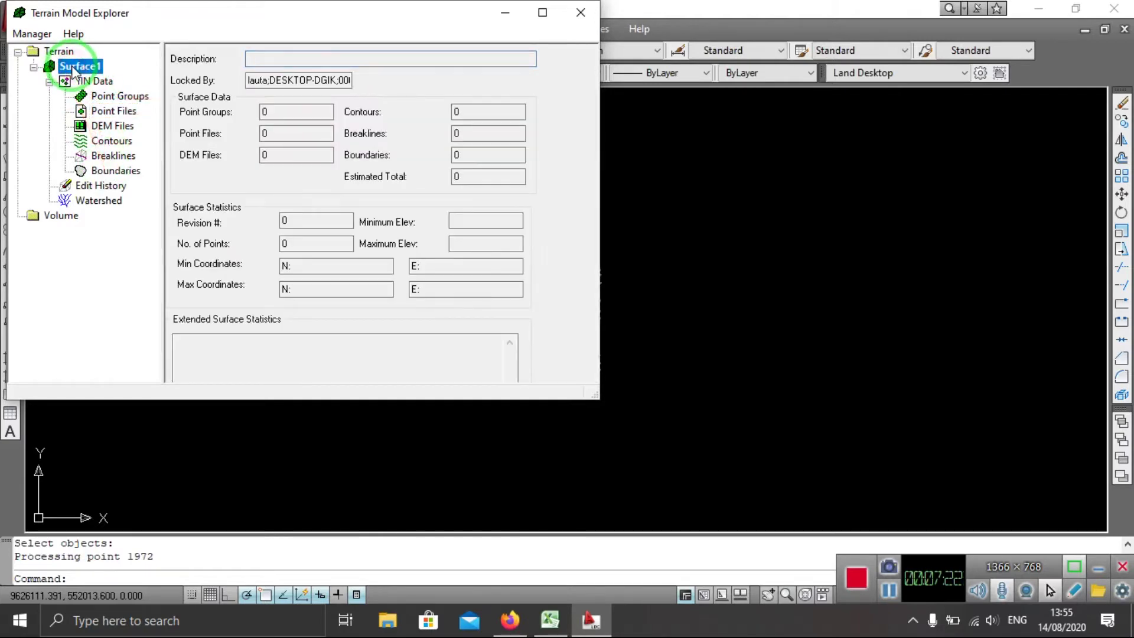
right_click(72, 67)
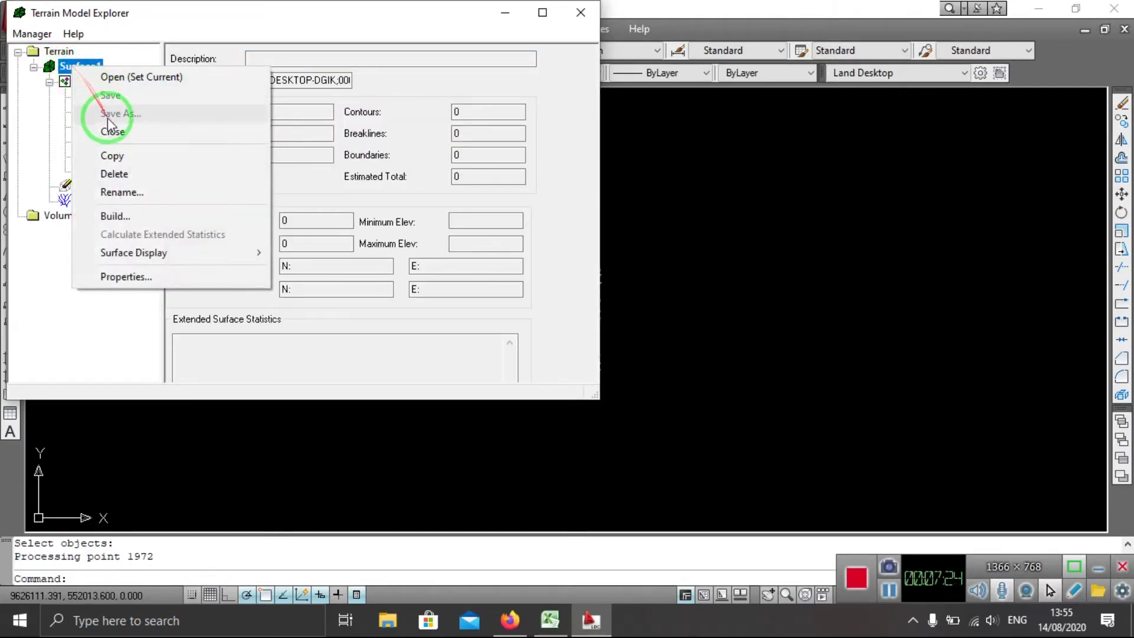
click(129, 215)
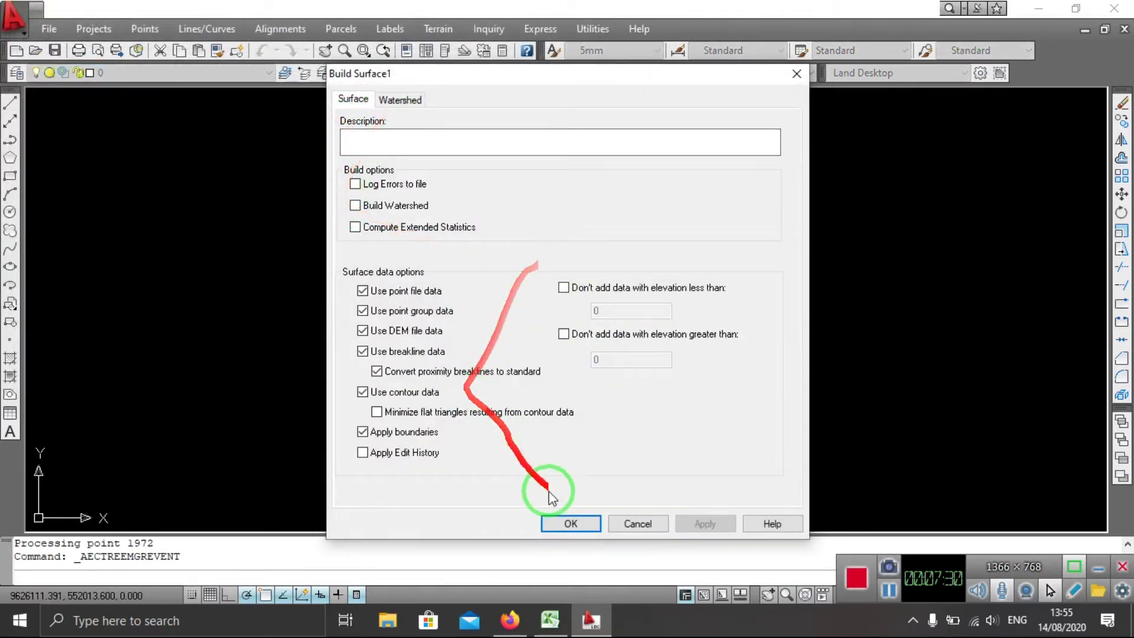
click(597, 526)
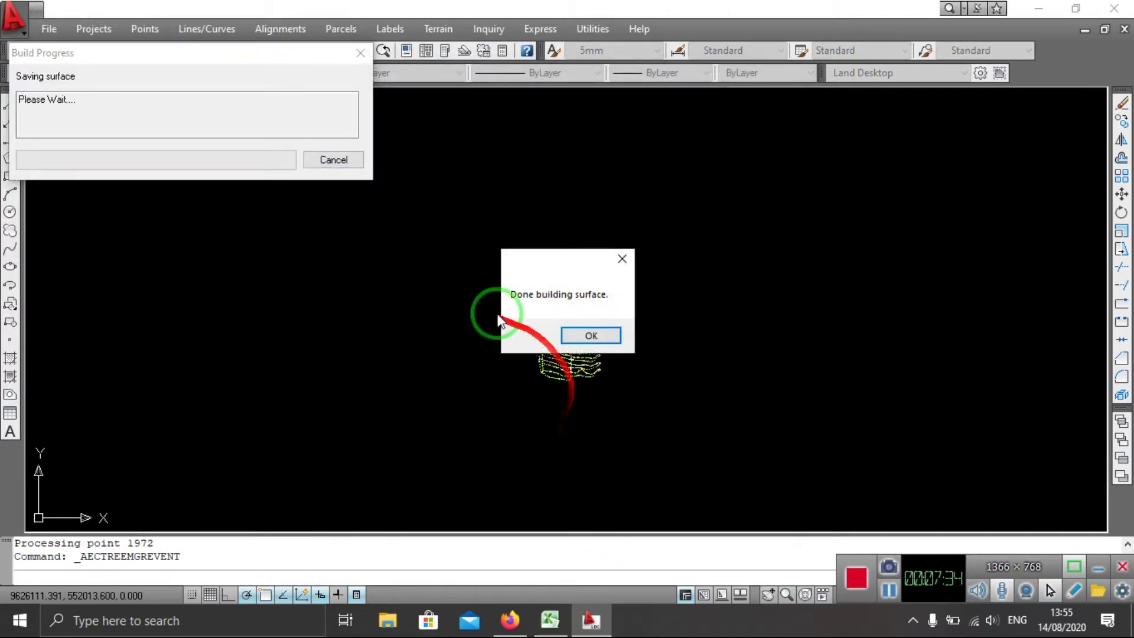
click(580, 335)
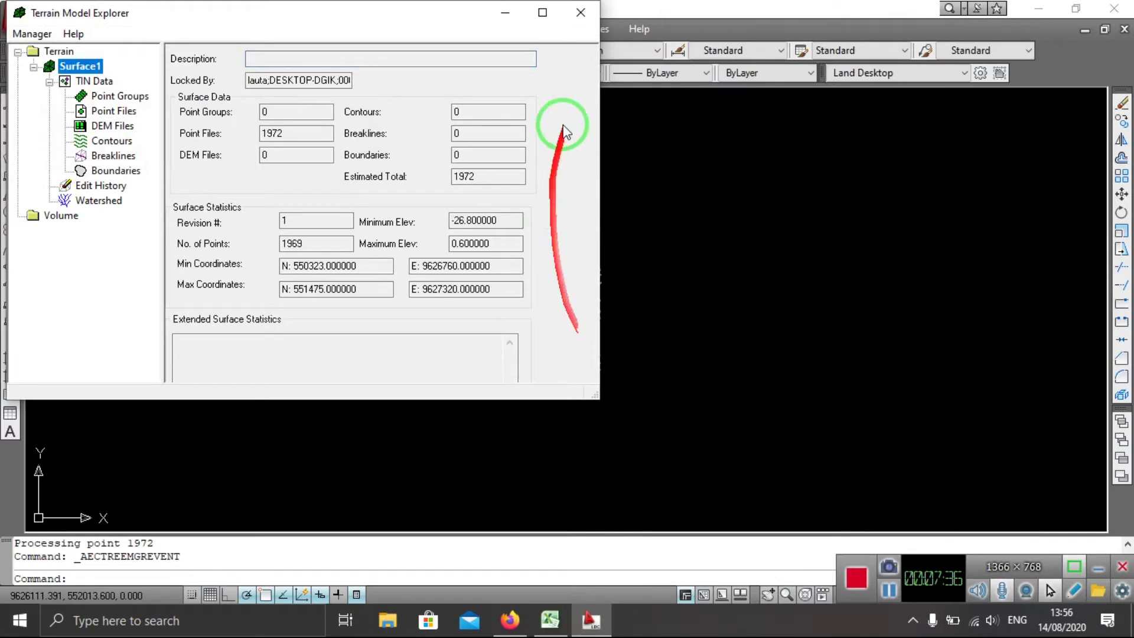
click(582, 14)
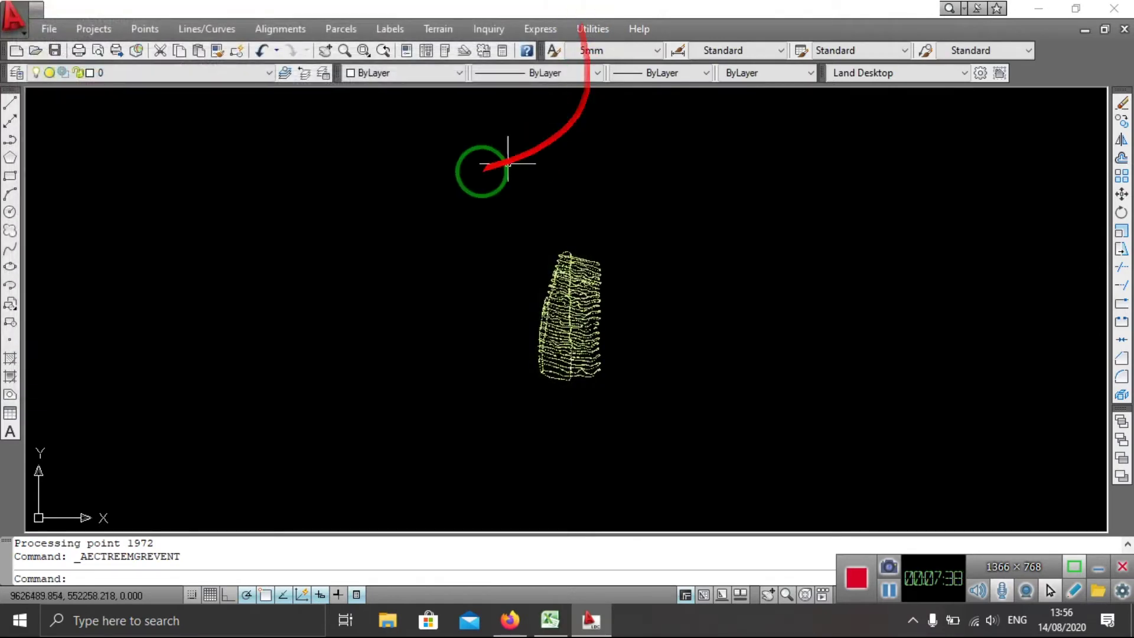
click(428, 31)
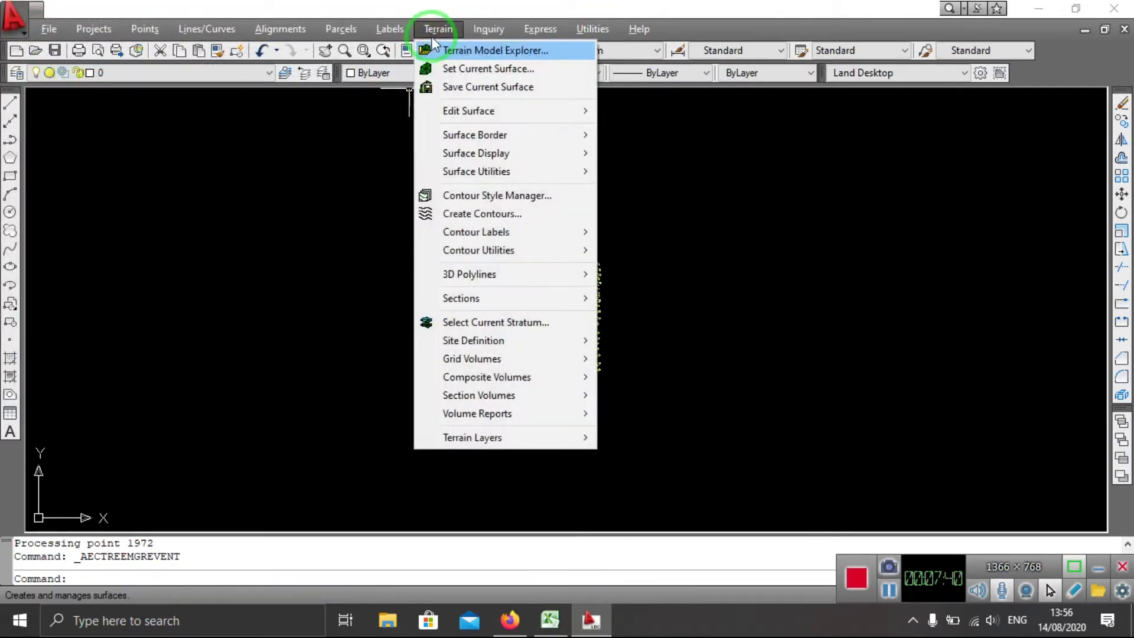
Accept the missing text style warning and set PROPOSED CONTOURS label borders to None
click(479, 200)
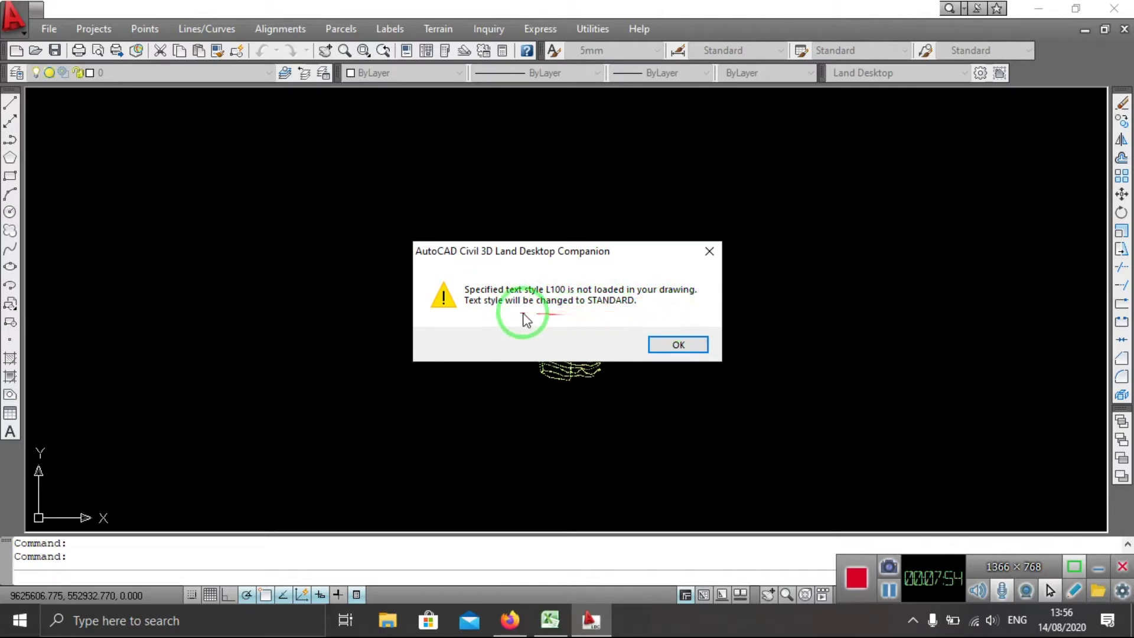
click(679, 345)
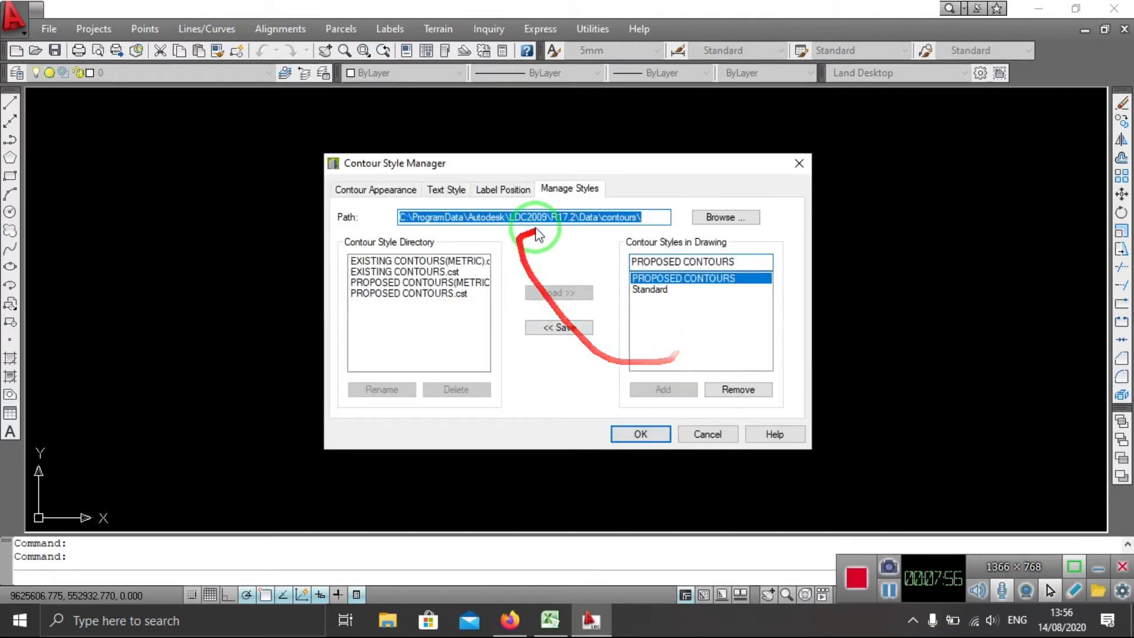
click(517, 193)
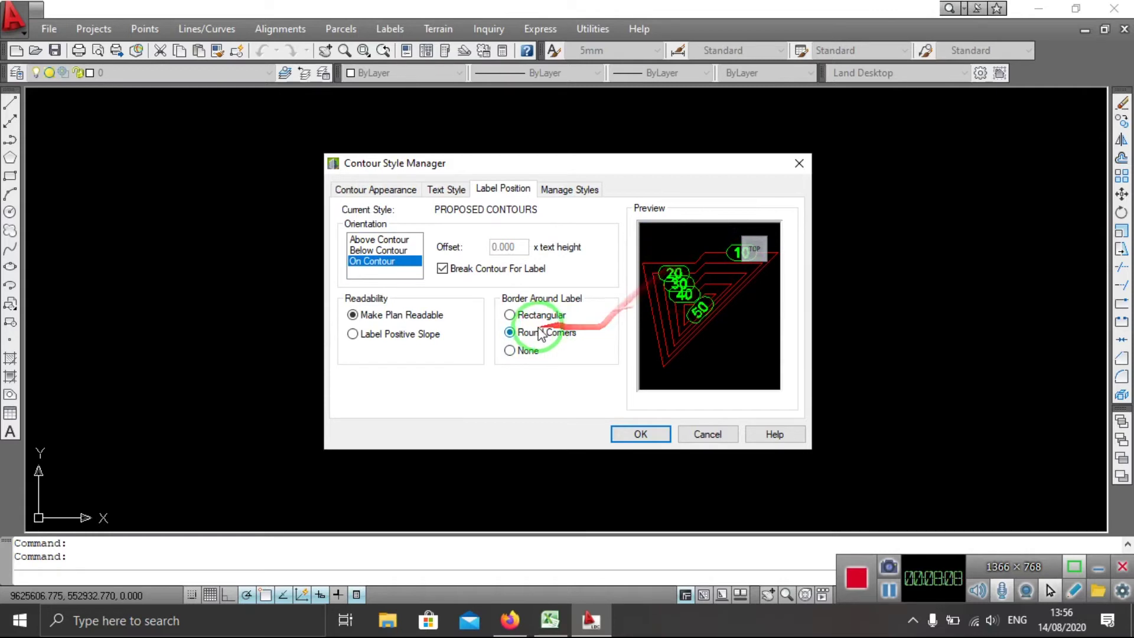
click(512, 315)
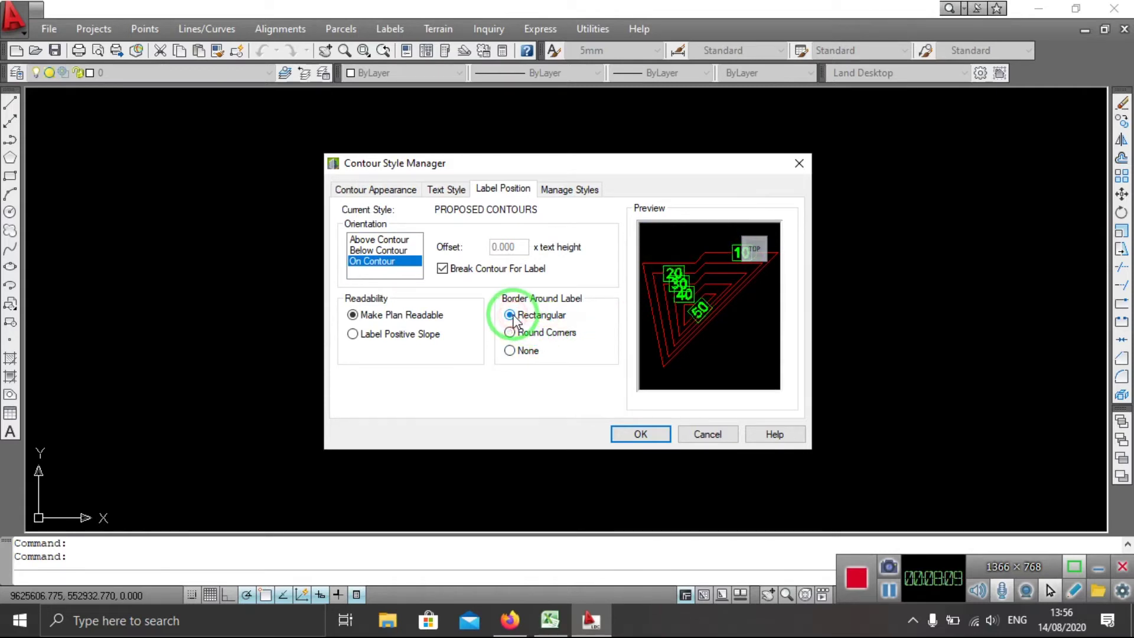
click(510, 351)
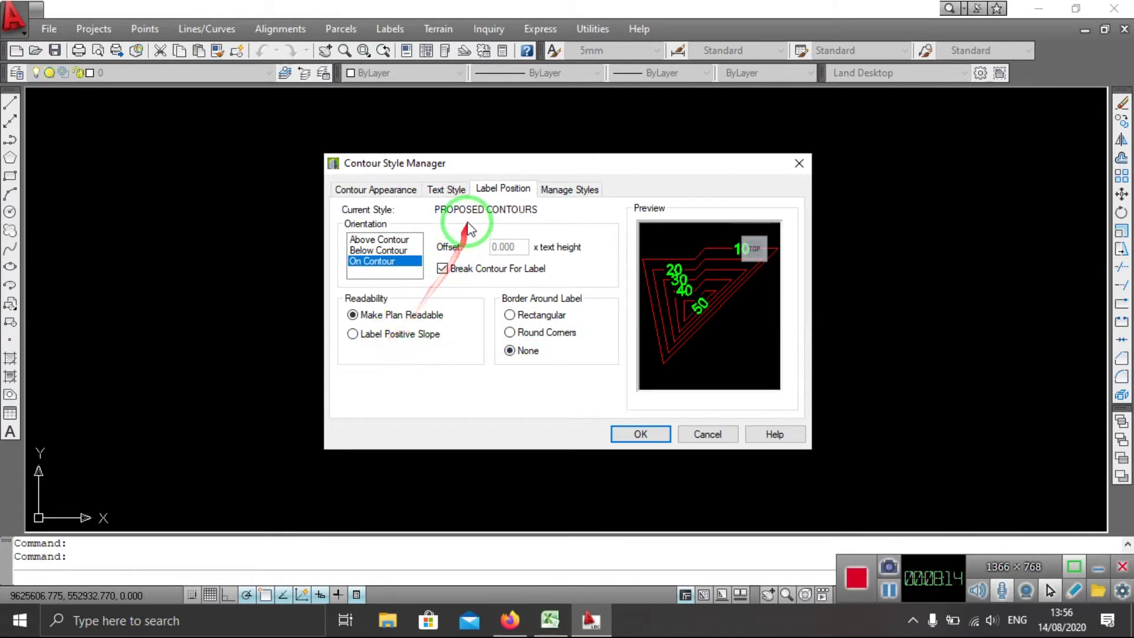
Change the contour label text height to .5
click(455, 190)
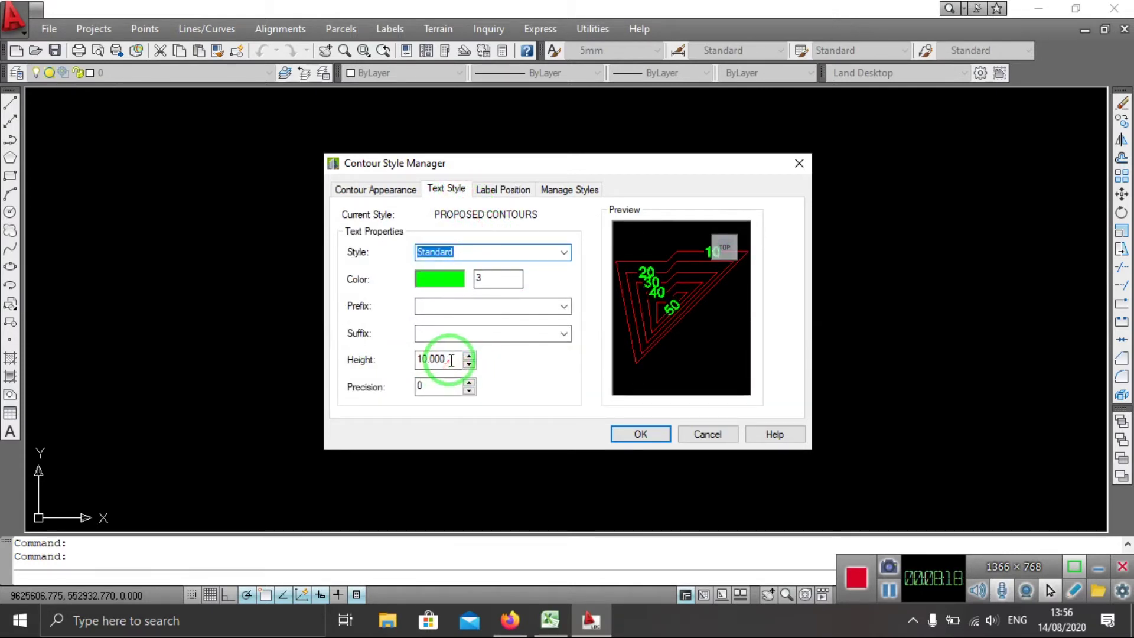
drag(445, 359, 412, 356)
key(BackSpace)
text(.5)
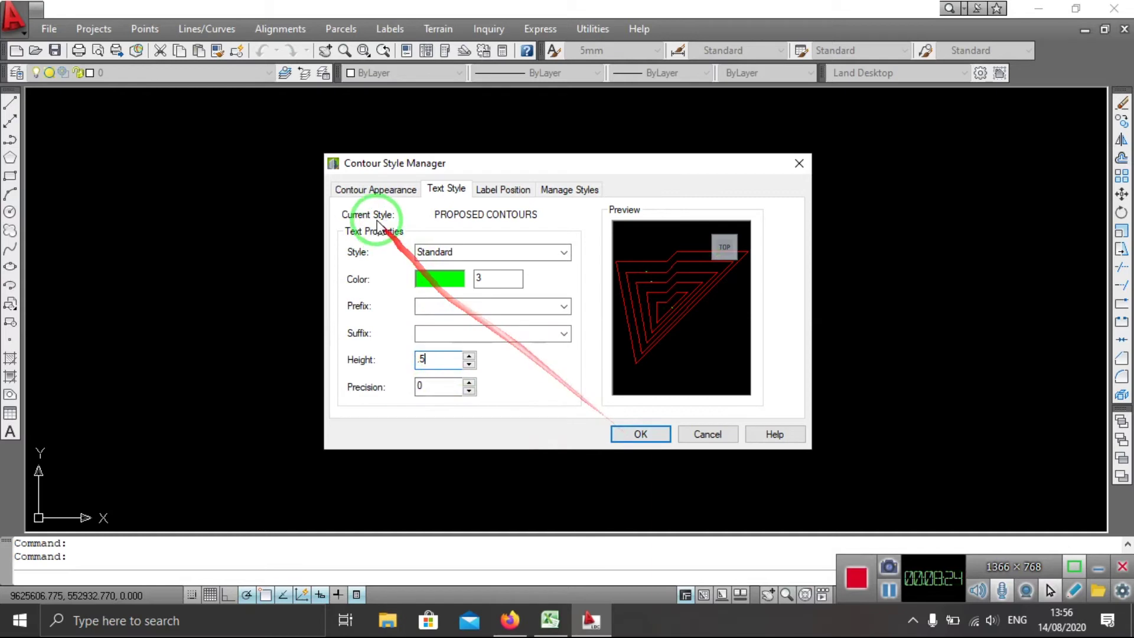
Use Add Vertices smoothing for contour appearance and save the style
click(375, 196)
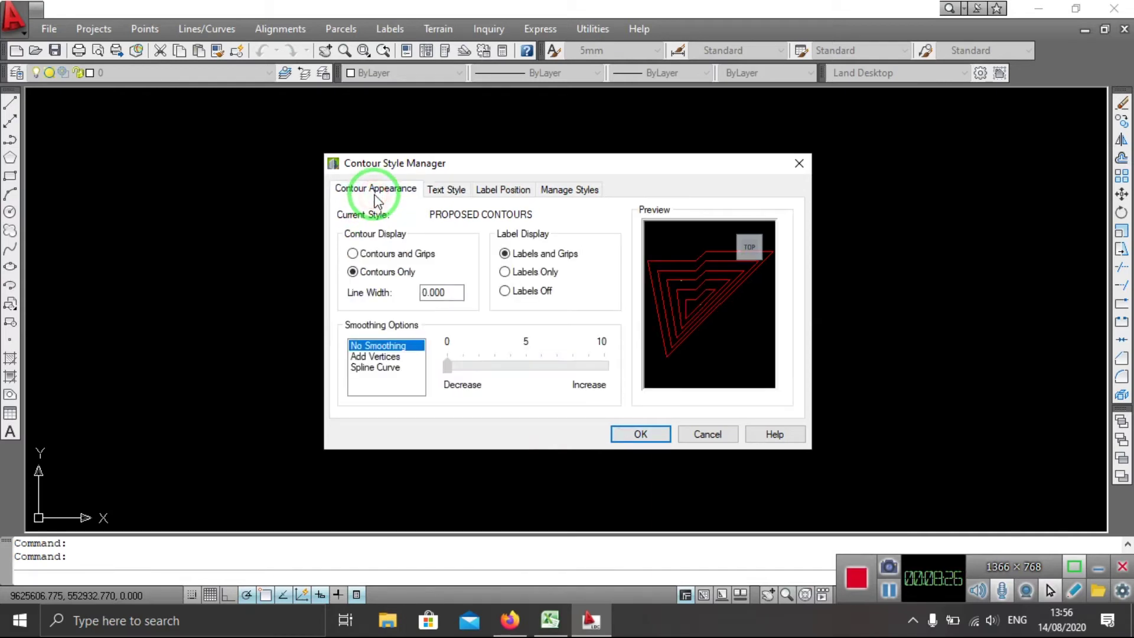
click(381, 356)
click(525, 364)
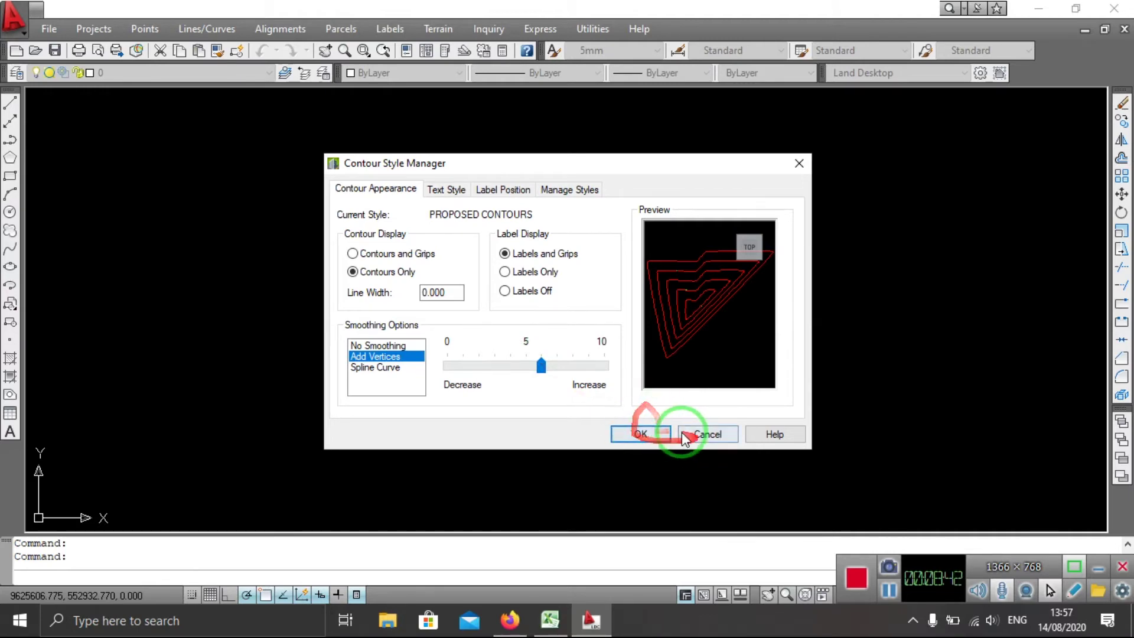
click(666, 435)
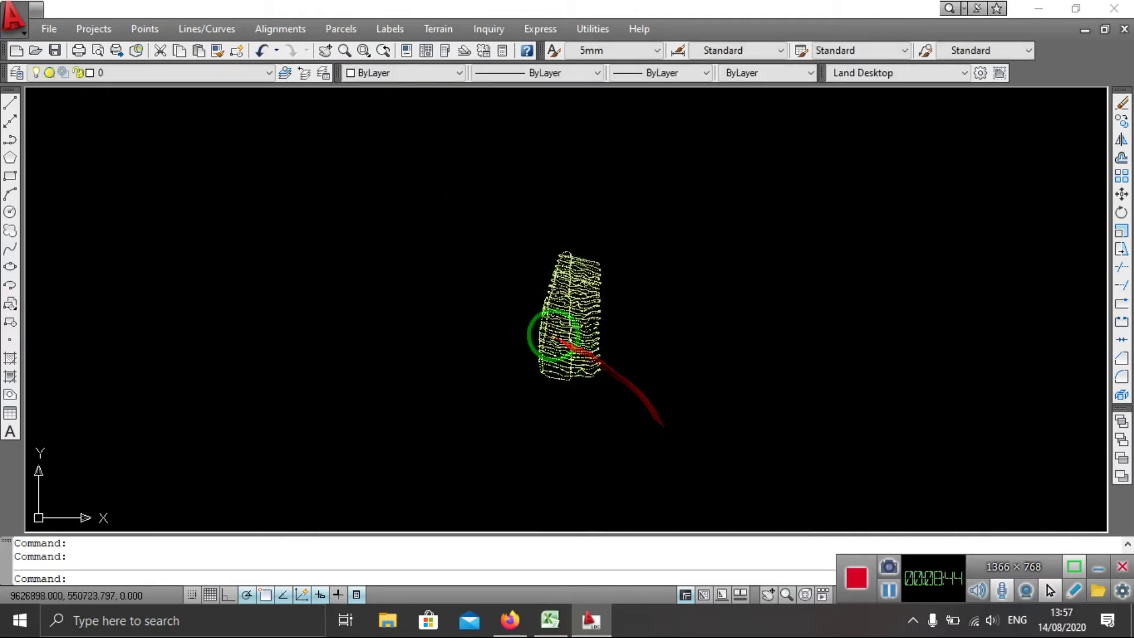
Create PROPOSED CONTOURS from -26 to 0 with minor 1 and major 5, erasing old contours
scroll(555, 332, up, 5)
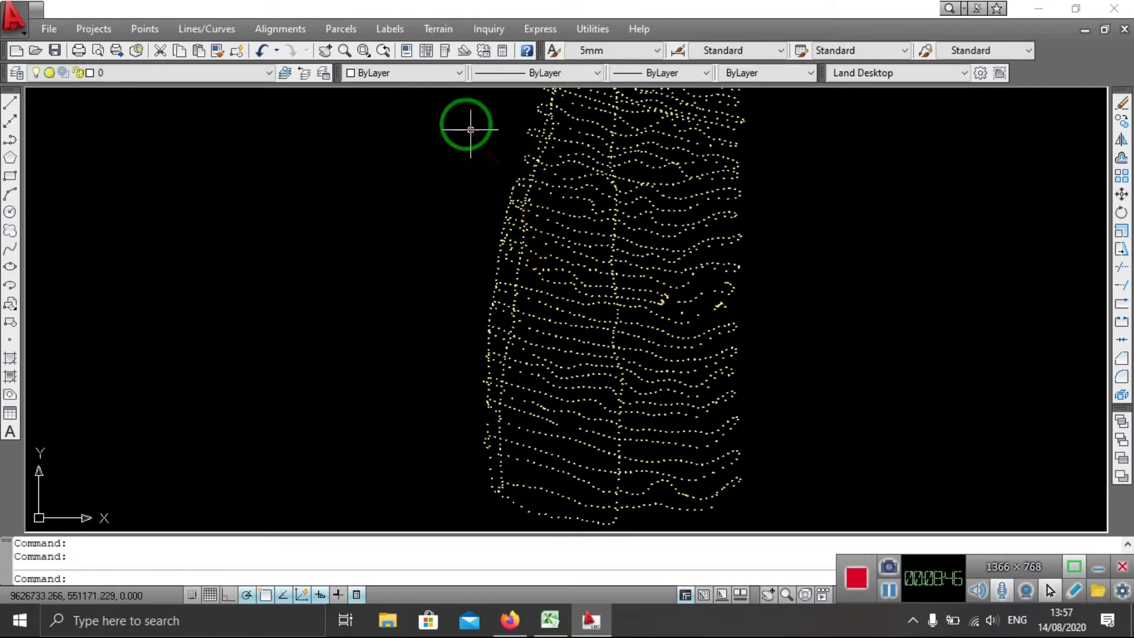
click(443, 26)
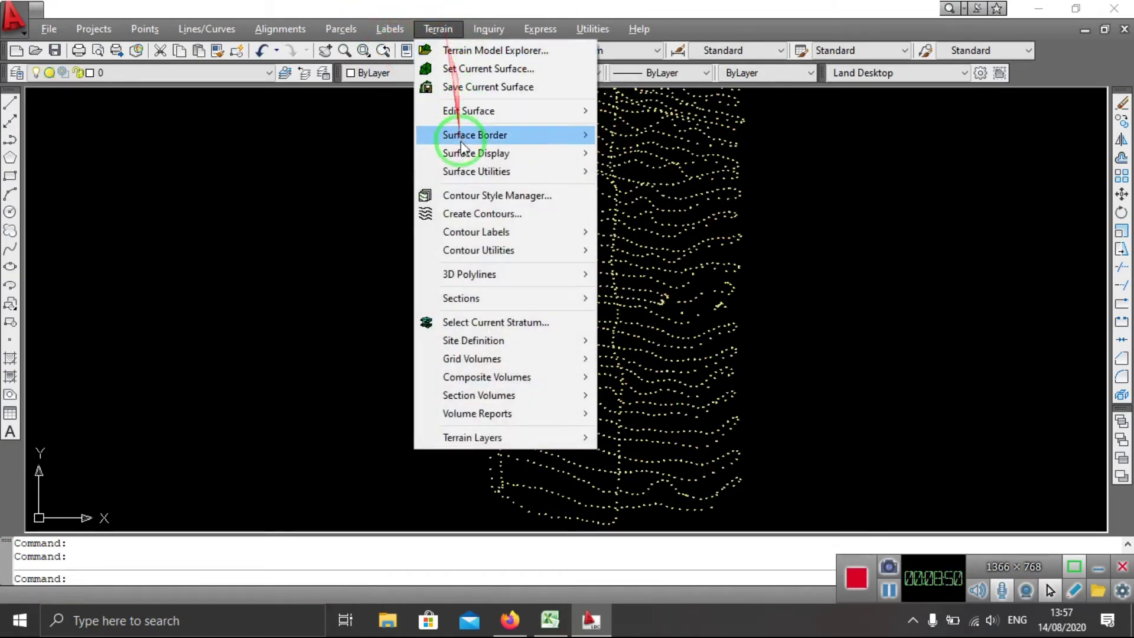
click(483, 215)
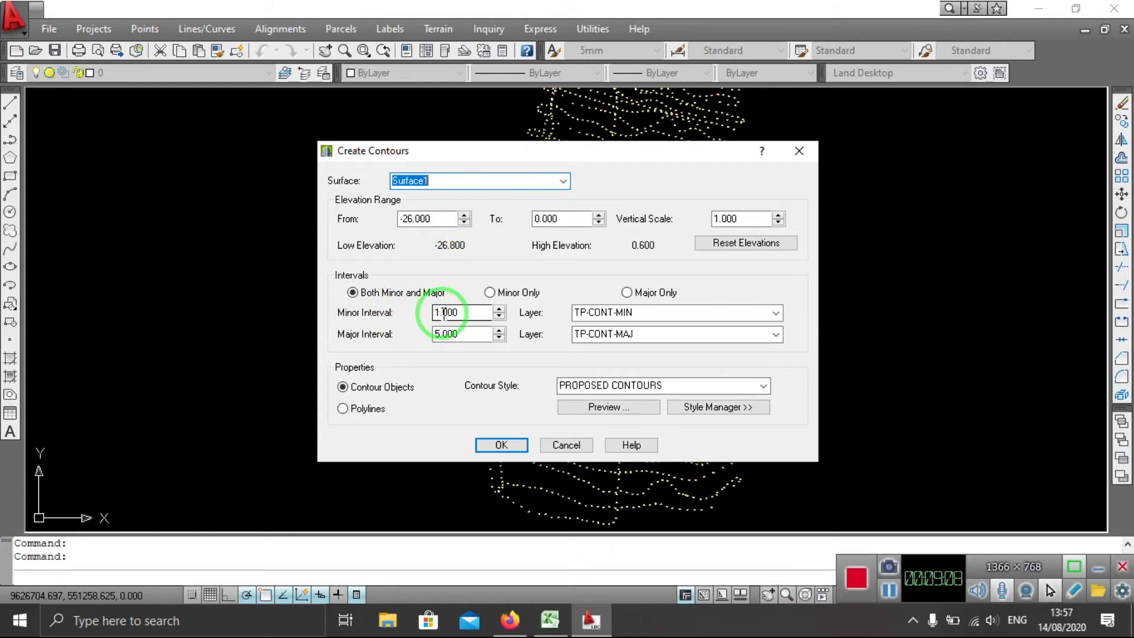
click(523, 449)
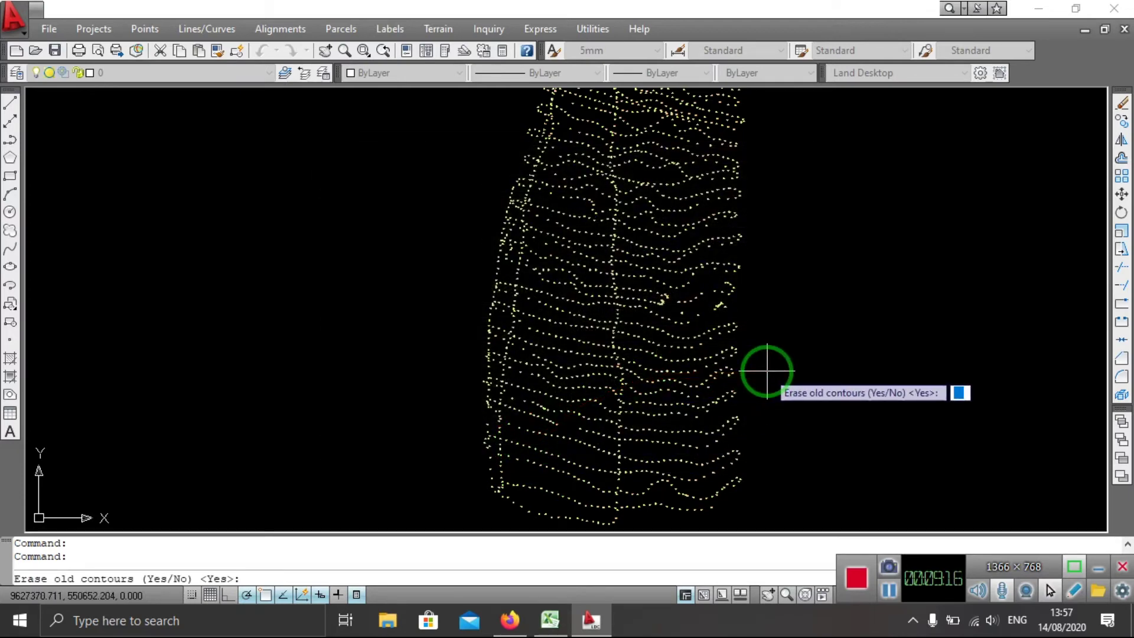
text(Y)
key(Return)
scroll(703, 373, up, 2)
scroll(703, 369, up, 2)
middle_drag(703, 370, 605, 380)
scroll(605, 379, down, 2)
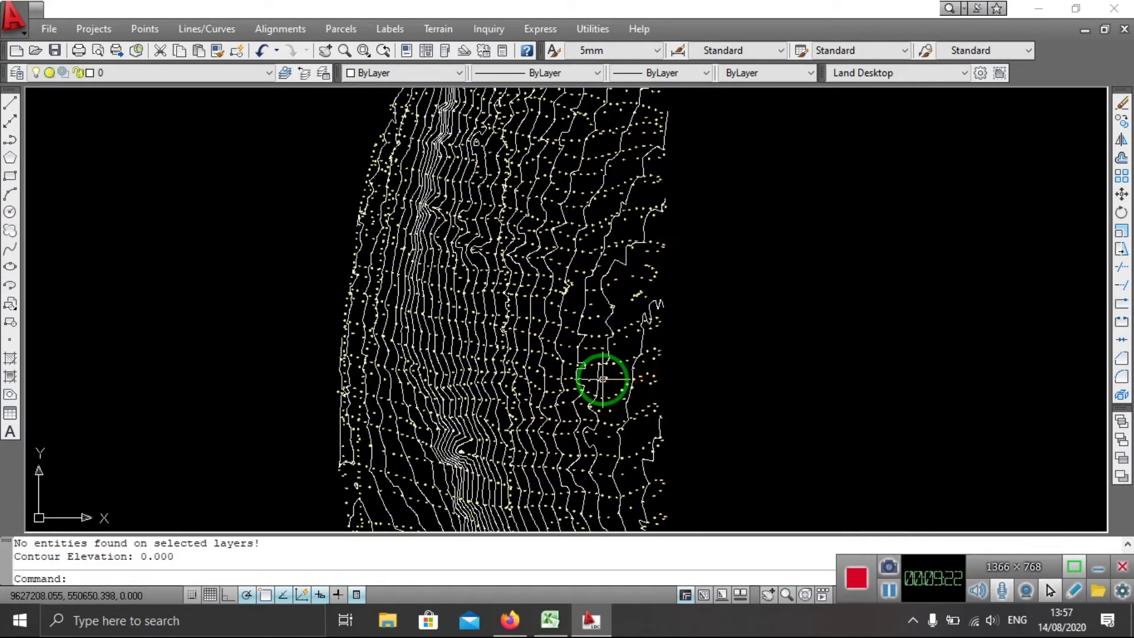
scroll(599, 367, down, 2)
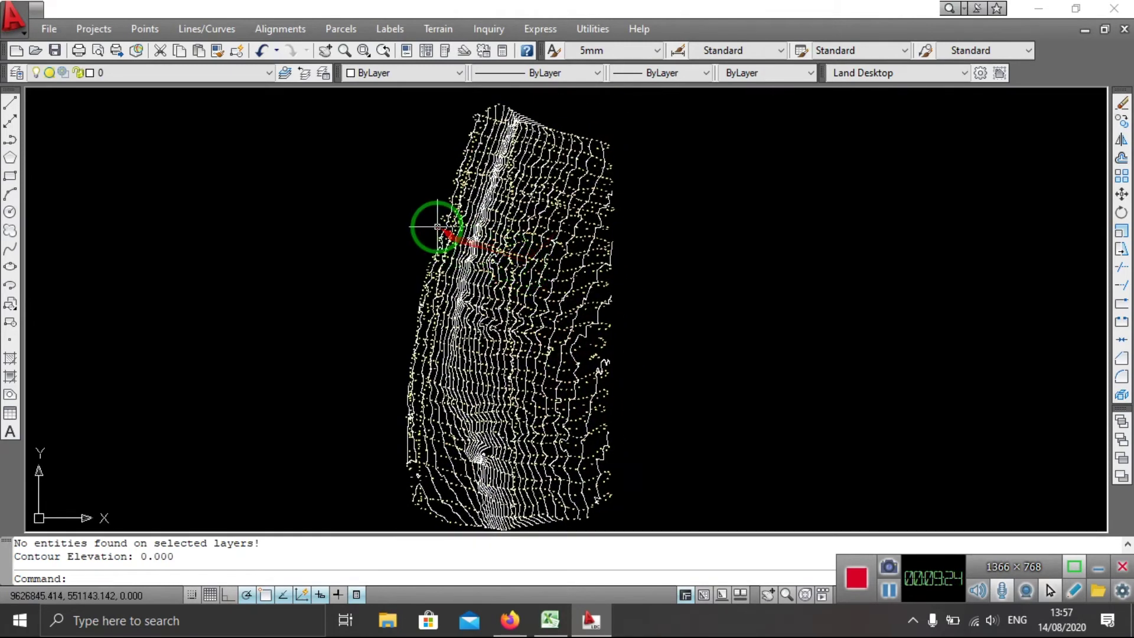
Set the major contour layer colour to green (90)
click(15, 73)
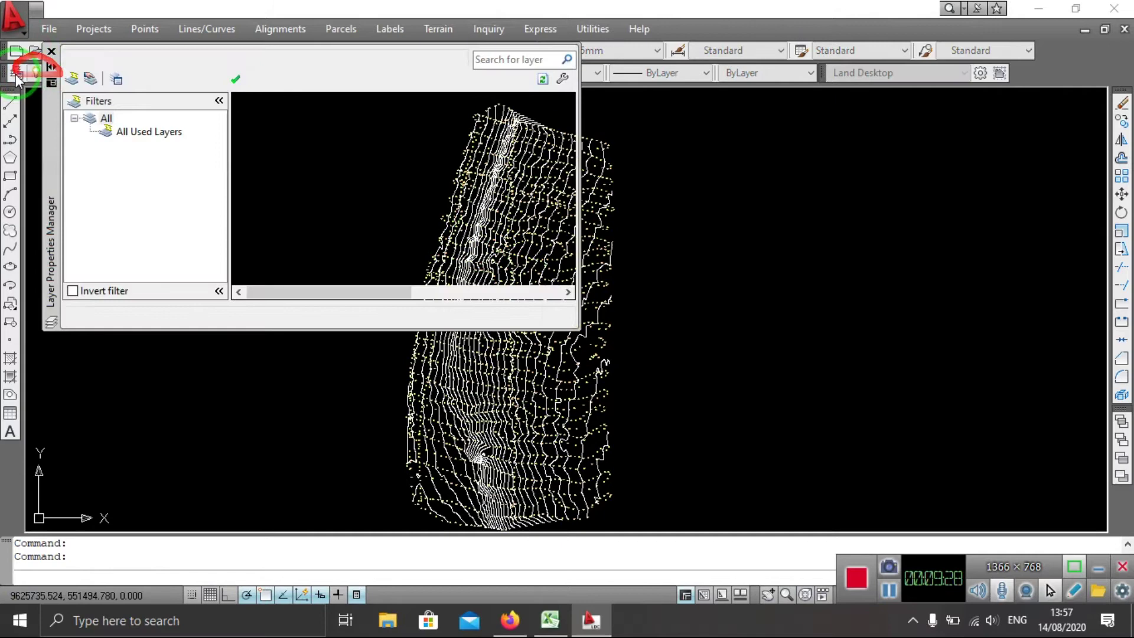
drag(251, 131, 408, 137)
click(400, 134)
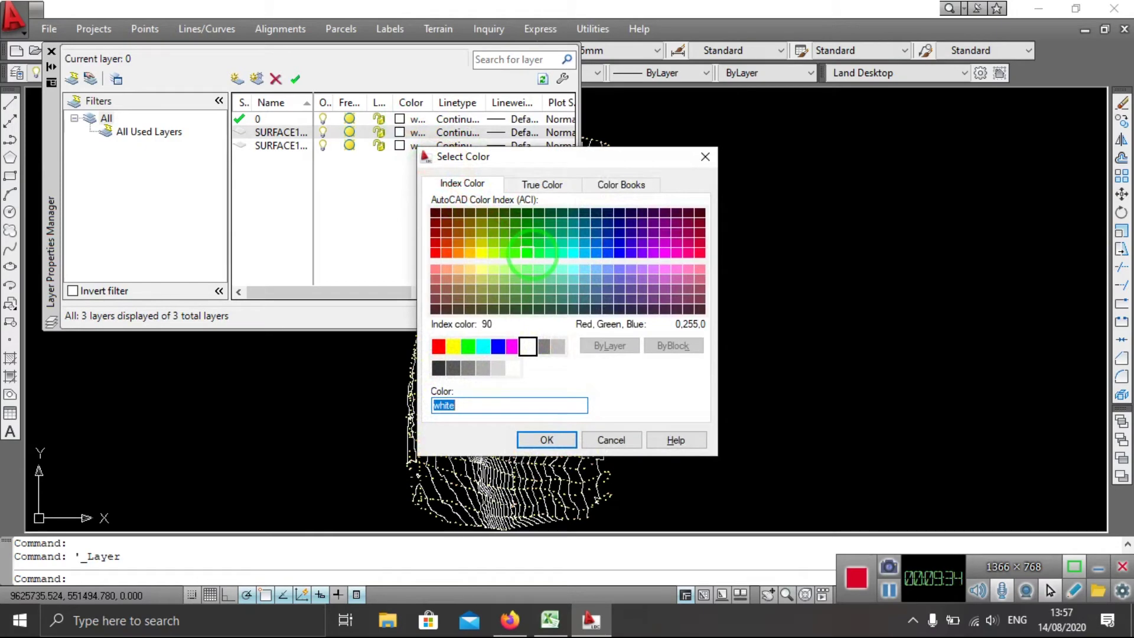
click(528, 253)
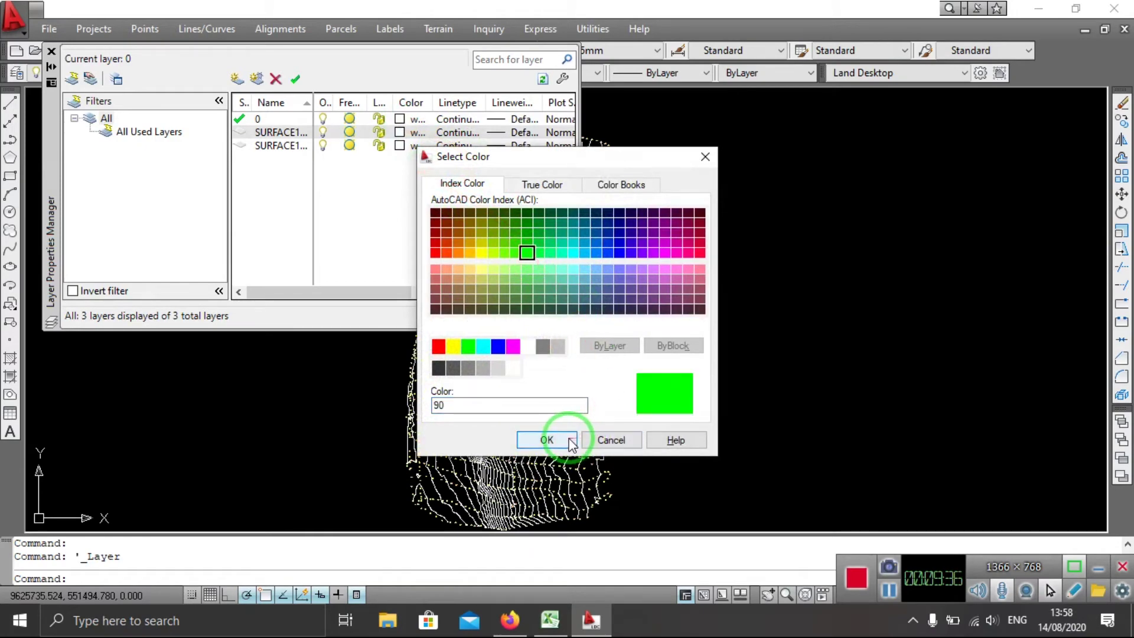
click(569, 438)
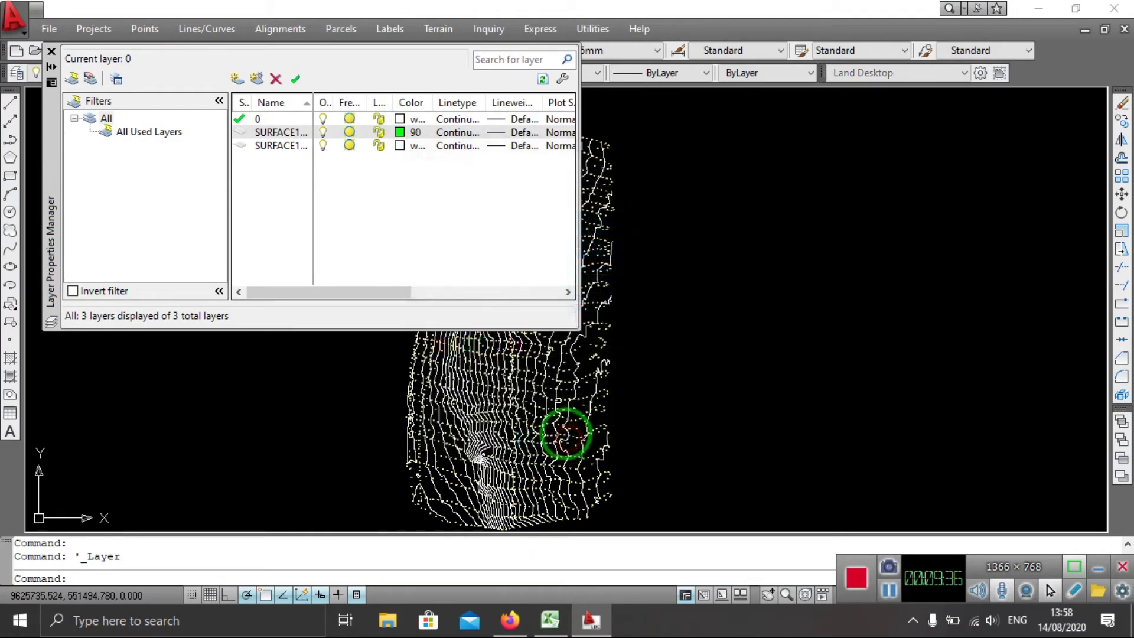
Set the minor contour layer colour to red (10) and review the recoloured contours
click(401, 150)
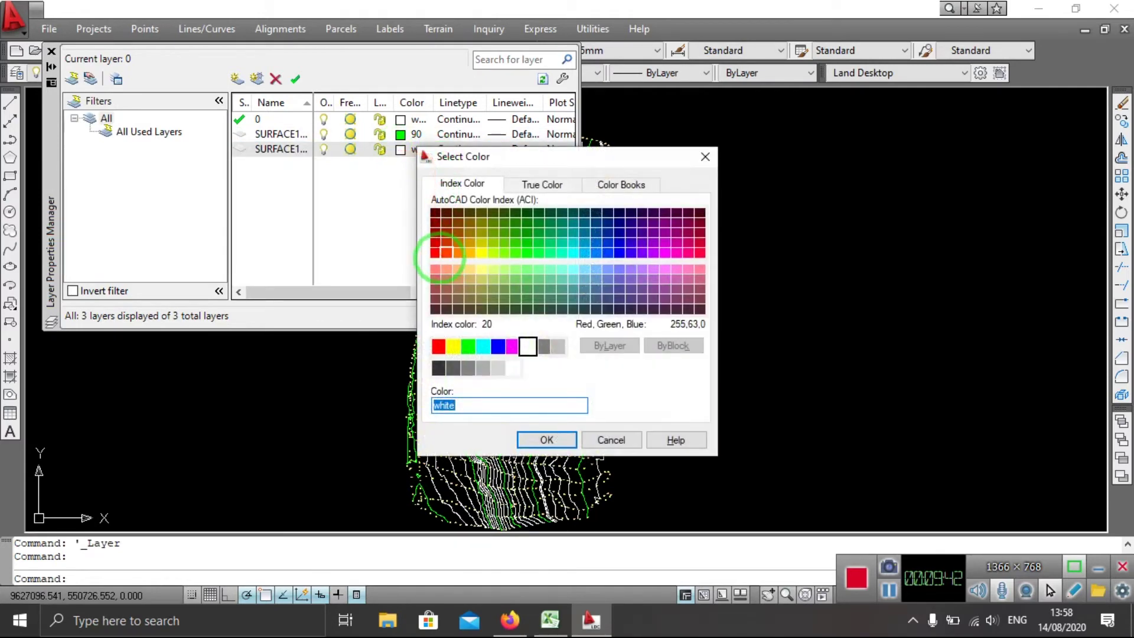
click(433, 254)
click(537, 437)
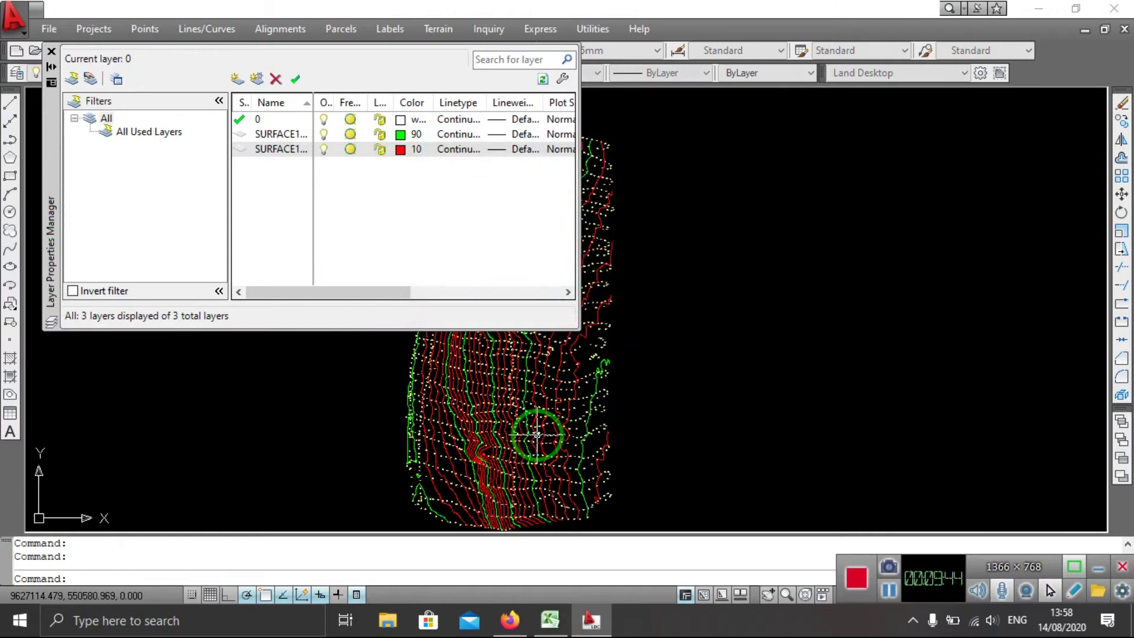
click(52, 52)
scroll(562, 299, up, 5)
scroll(524, 265, down, 3)
scroll(520, 308, down, 2)
mouse_move(526, 307)
middle_down()
mouse_move(505, 378)
mouse_move(450, 354)
middle_up()
scroll(448, 356, up, 5)
scroll(446, 359, down, 3)
scroll(438, 278, down, 3)
middle_drag(437, 277, 473, 381)
scroll(423, 211, up, 2)
scroll(481, 231, up, 2)
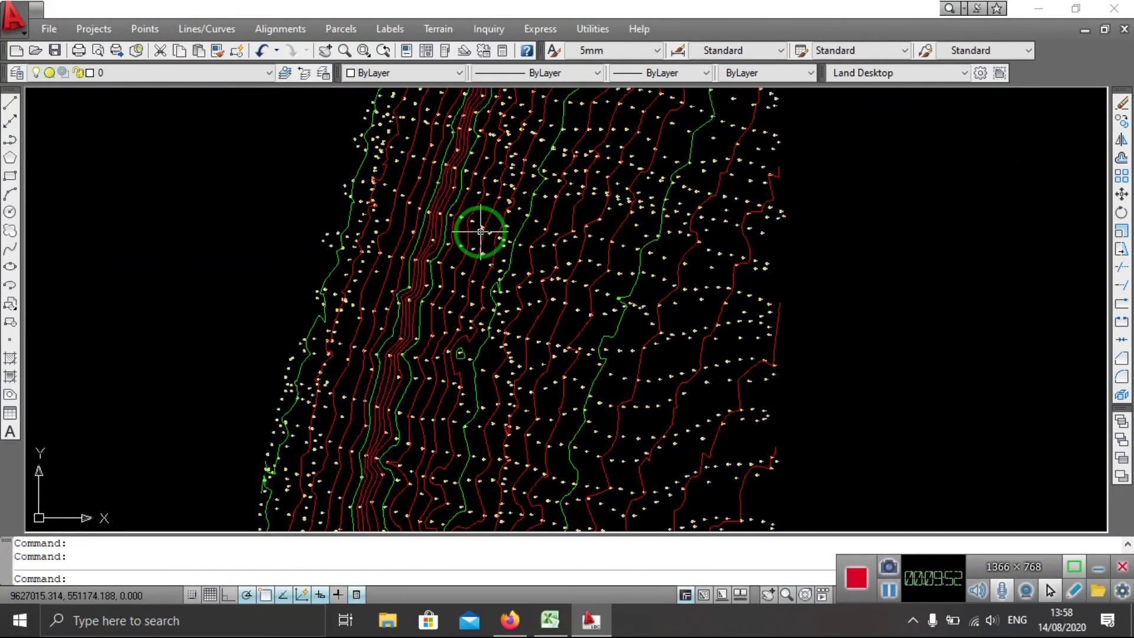
scroll(481, 232, down, 2)
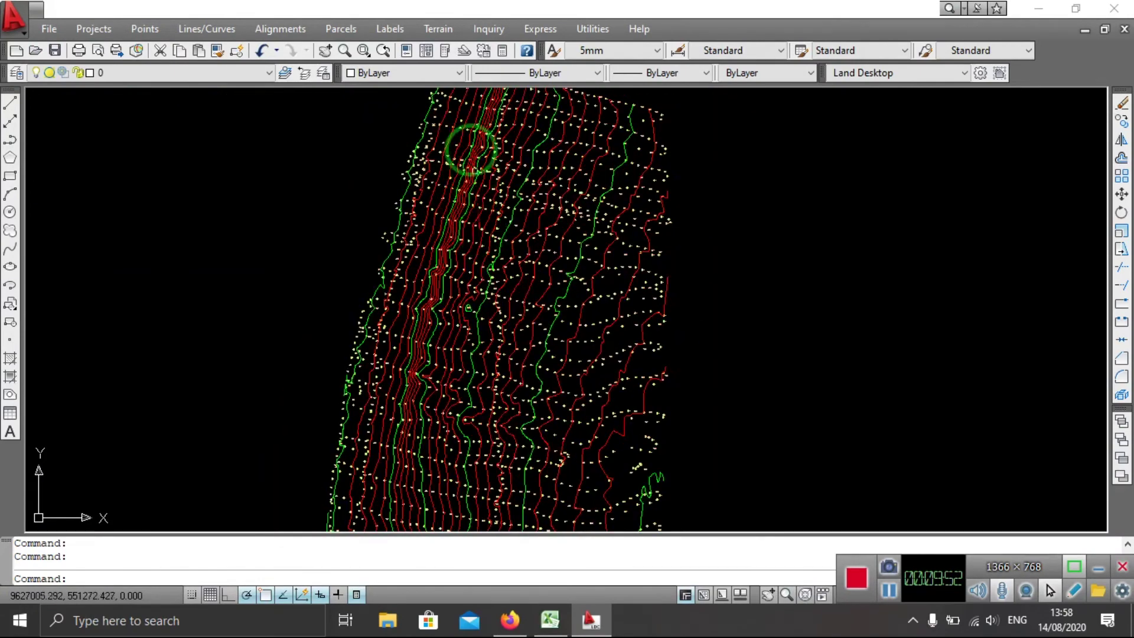
click(452, 37)
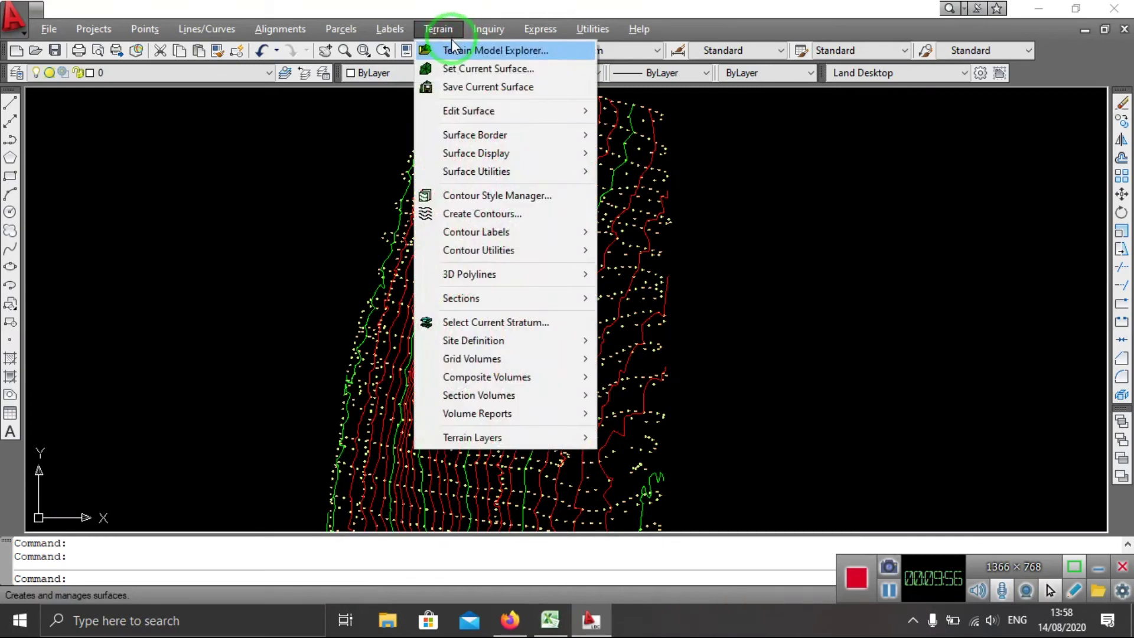
mouse_move(469, 111)
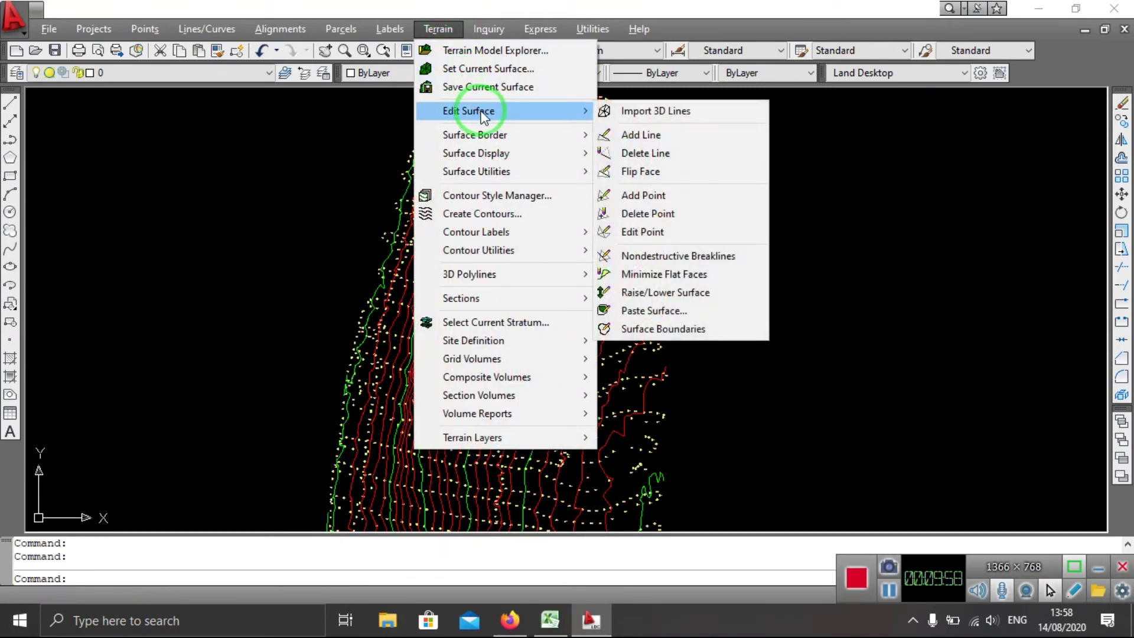
click(637, 112)
text(Y)
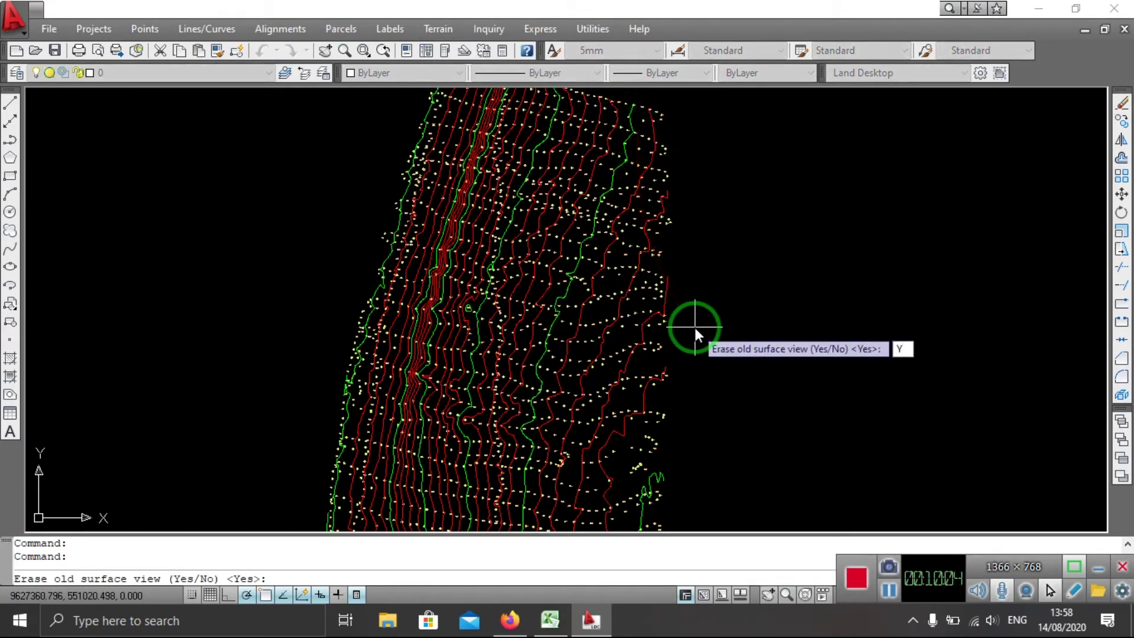
key(Return)
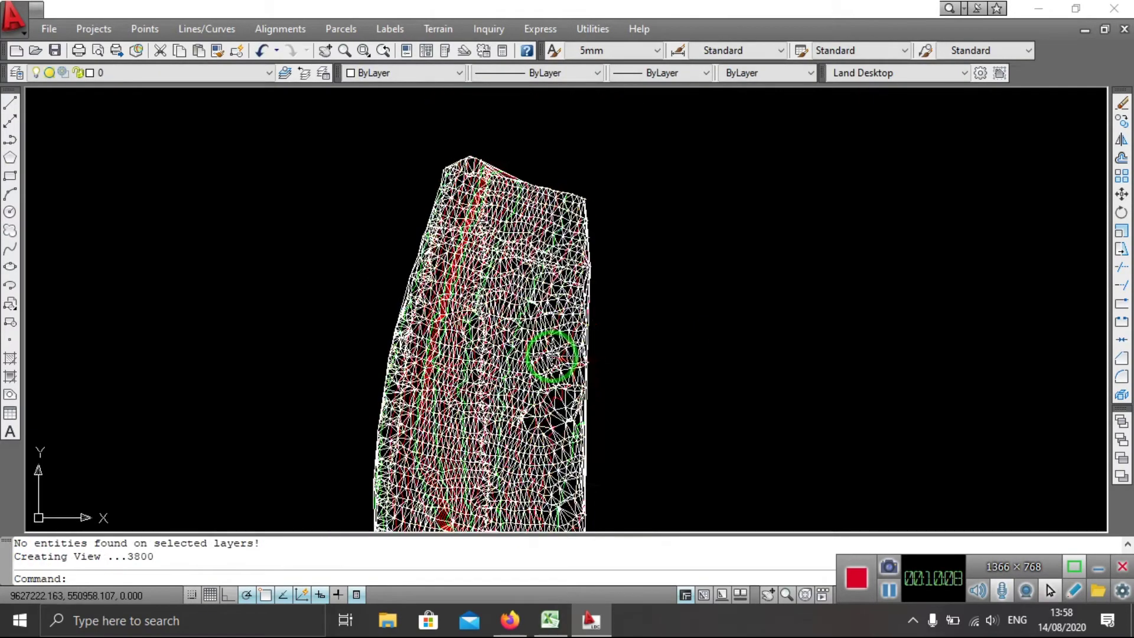
scroll(511, 415, up, 4)
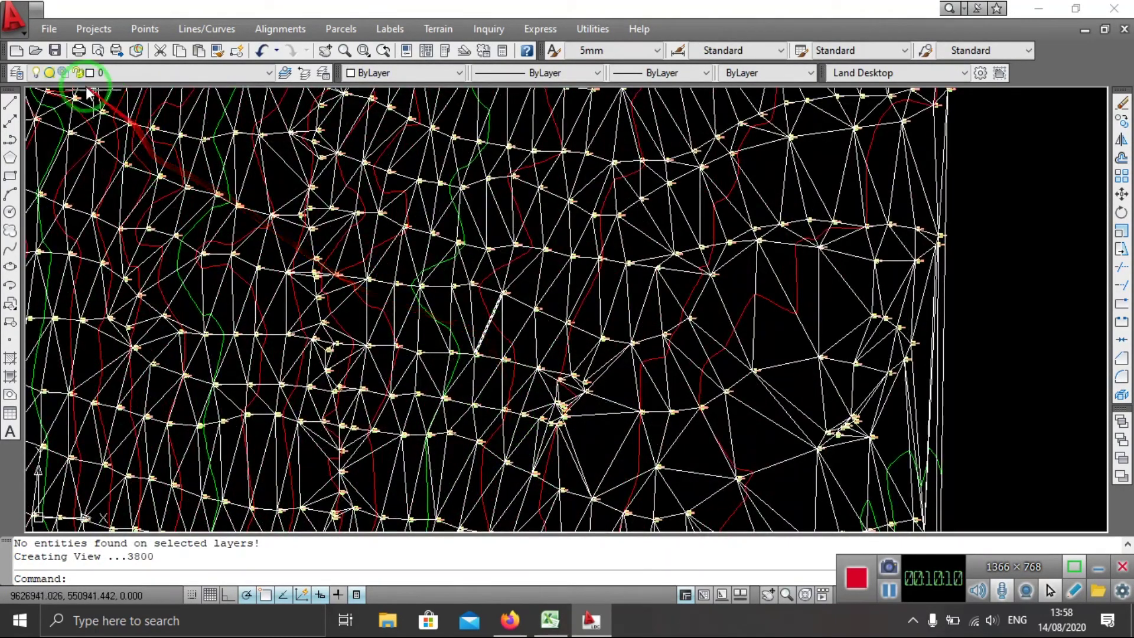
scroll(435, 234, down, 2)
scroll(435, 234, down, 1)
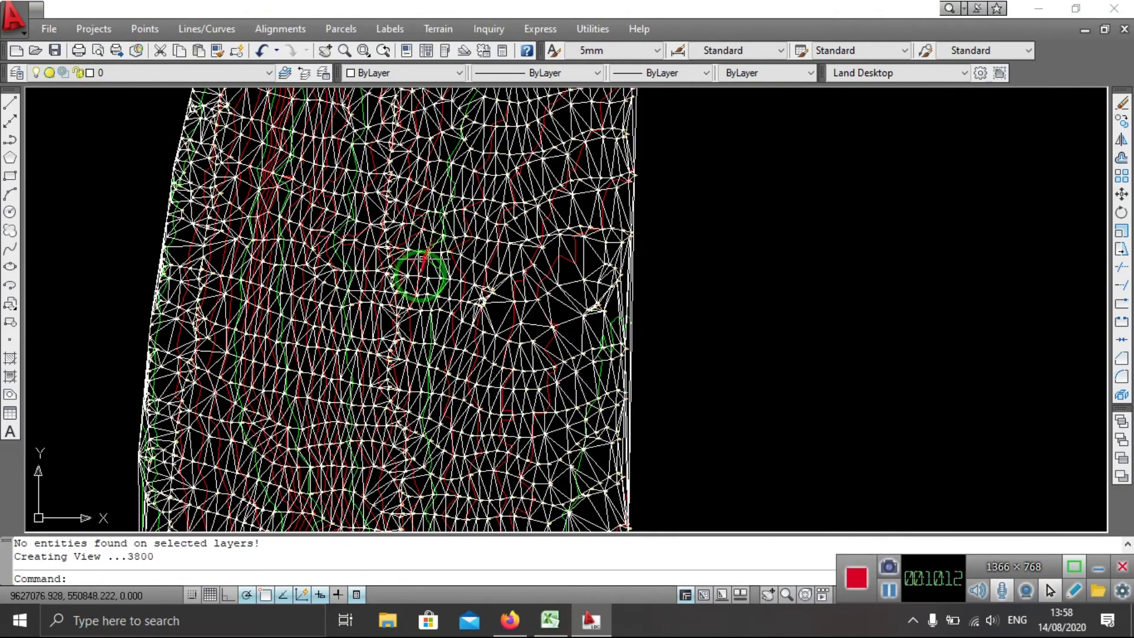
scroll(423, 253, up, 2)
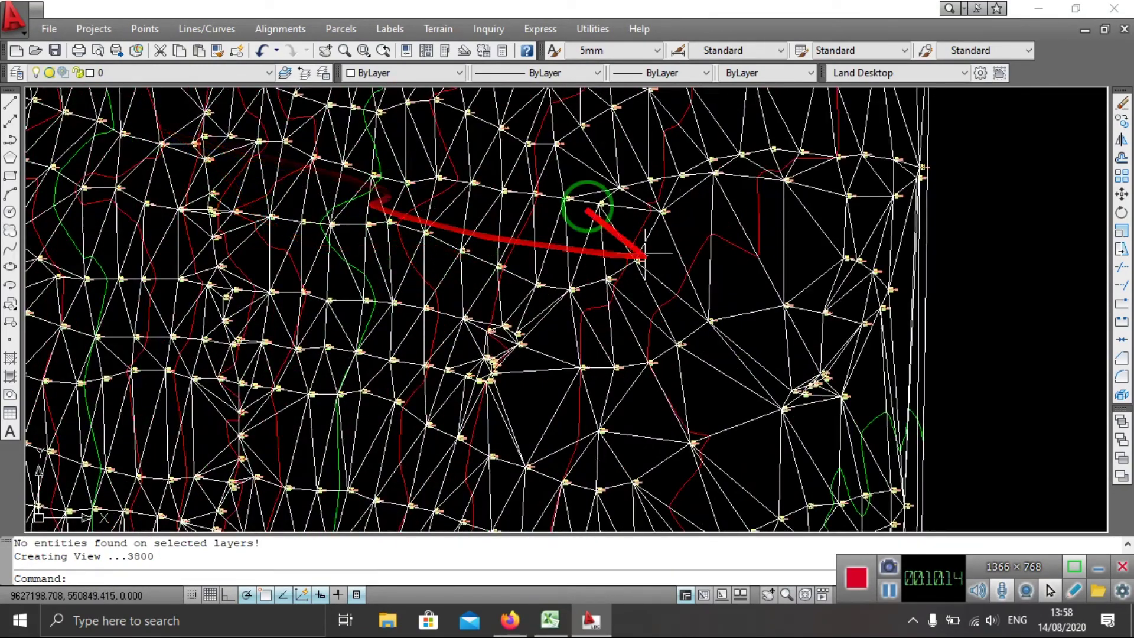
Give the fourth SURFACE1 layer dark grey colour 250 and inspect the surface
click(14, 73)
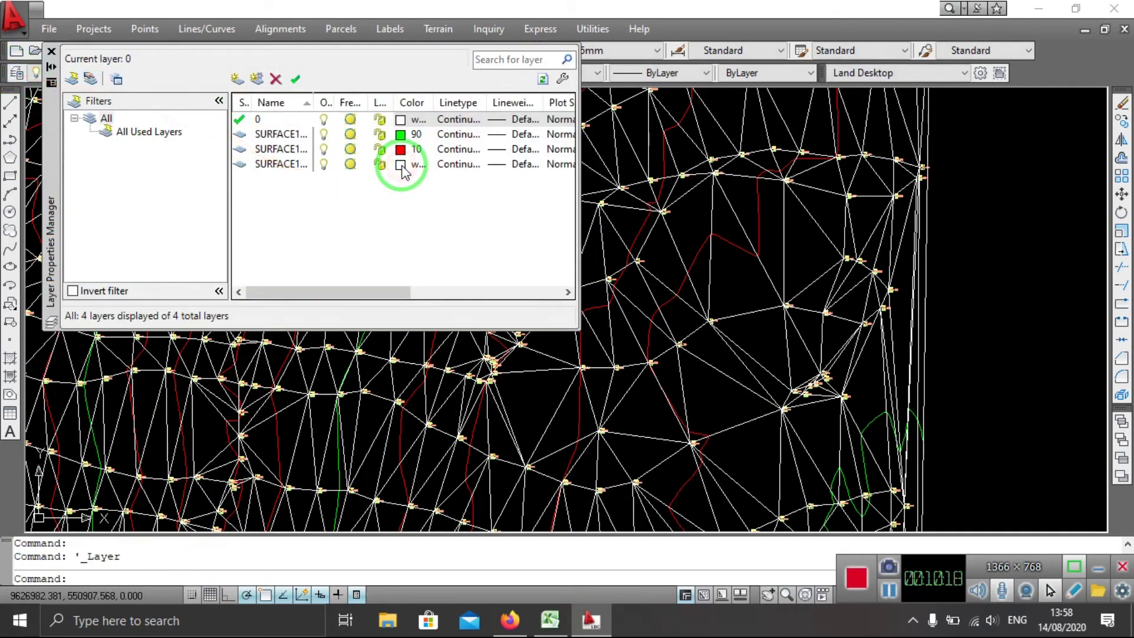
click(401, 167)
click(439, 368)
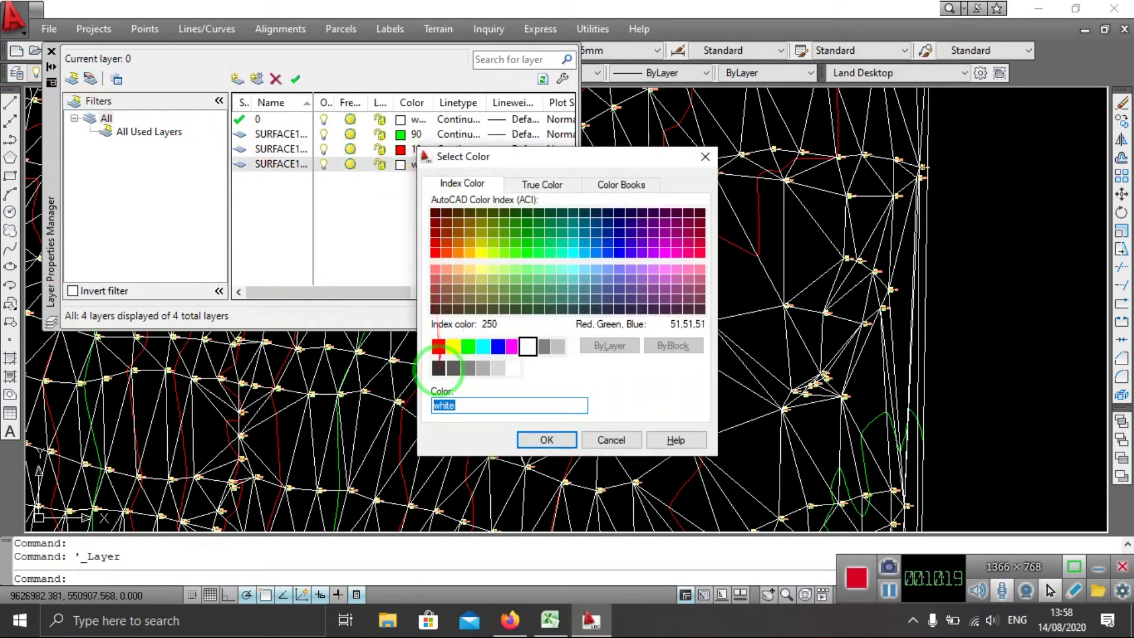
click(523, 437)
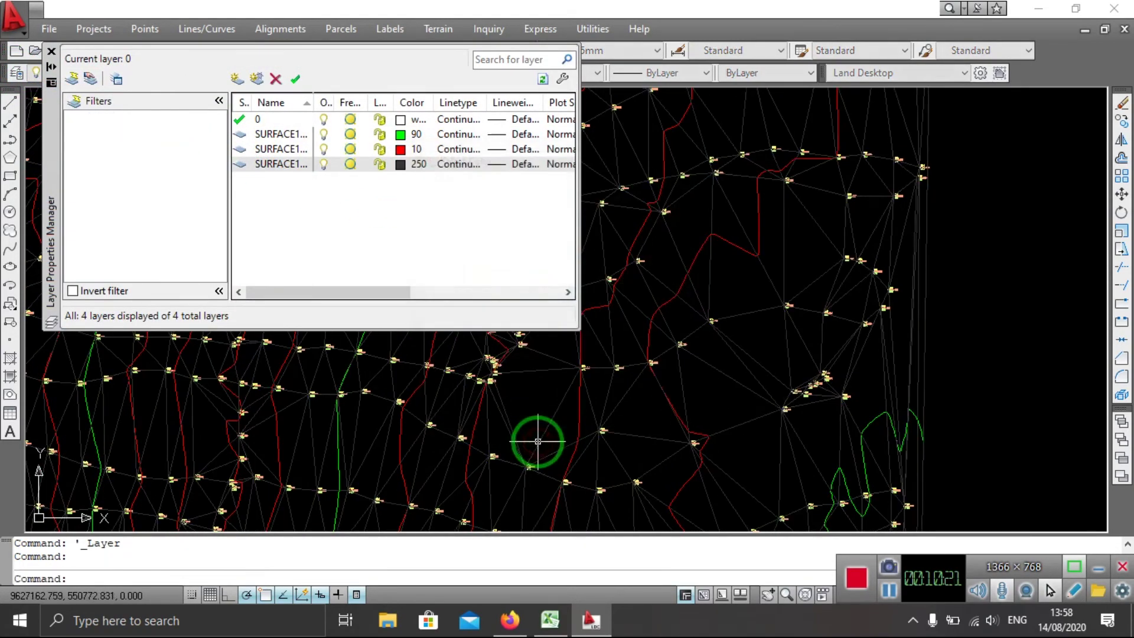
click(51, 52)
scroll(481, 309, down, 3)
scroll(380, 325, down, 3)
scroll(380, 325, up, 2)
scroll(413, 197, up, 3)
scroll(487, 222, up, 3)
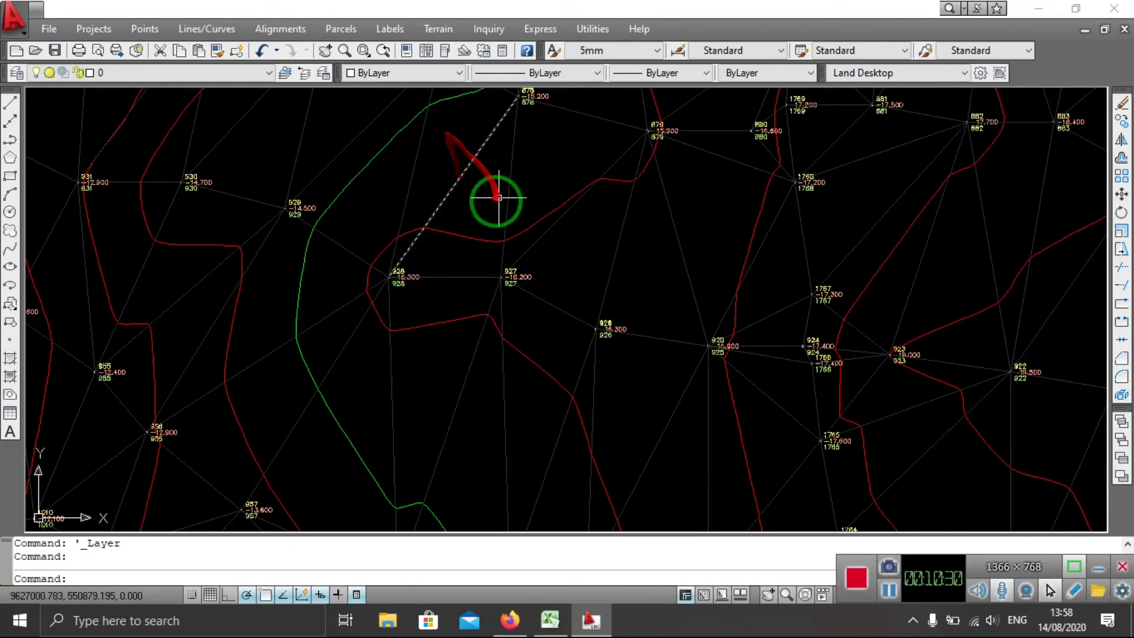
scroll(476, 256, down, 1)
scroll(470, 264, down, 3)
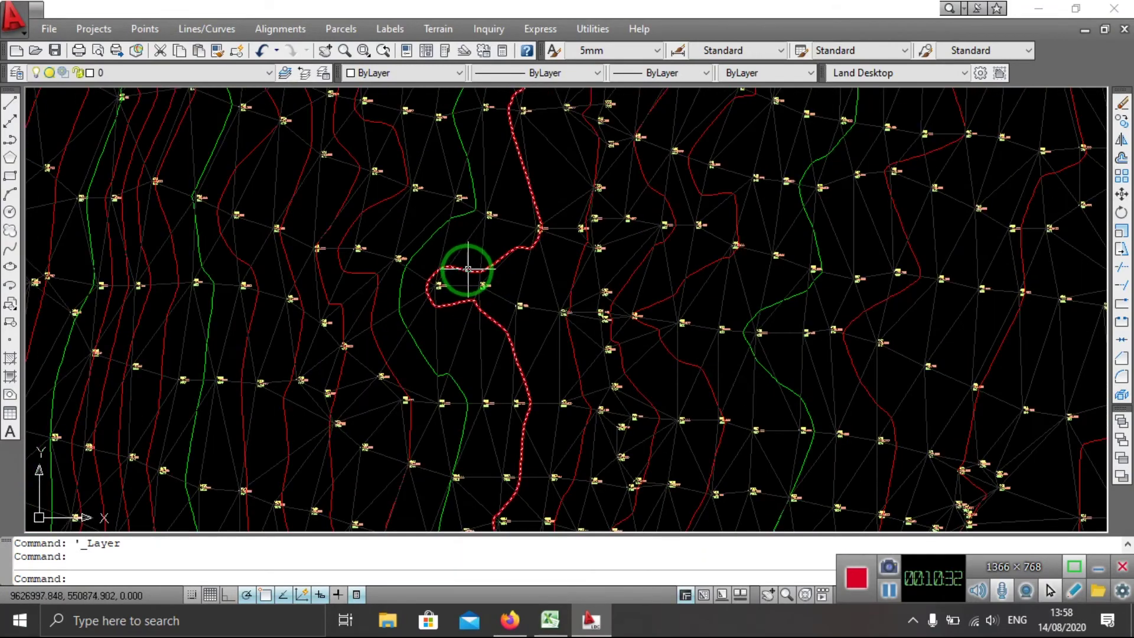
scroll(467, 268, up, 2)
scroll(453, 266, up, 2)
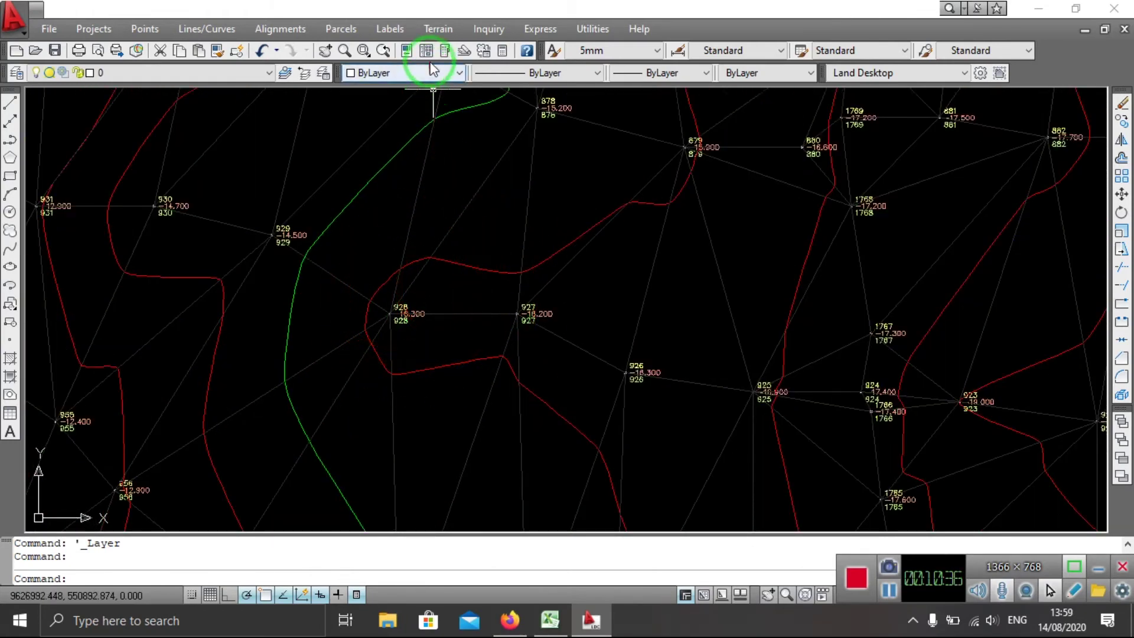
Flip Face on the edge below point 928 and the edge between points 927 and 926
click(436, 37)
mouse_move(478, 111)
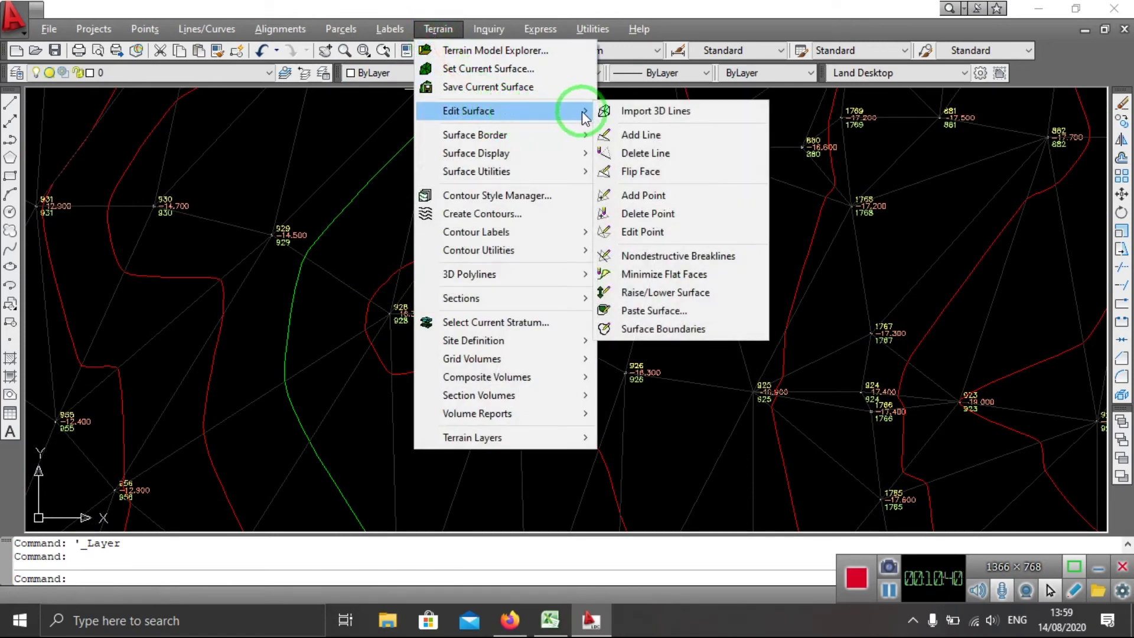
click(635, 175)
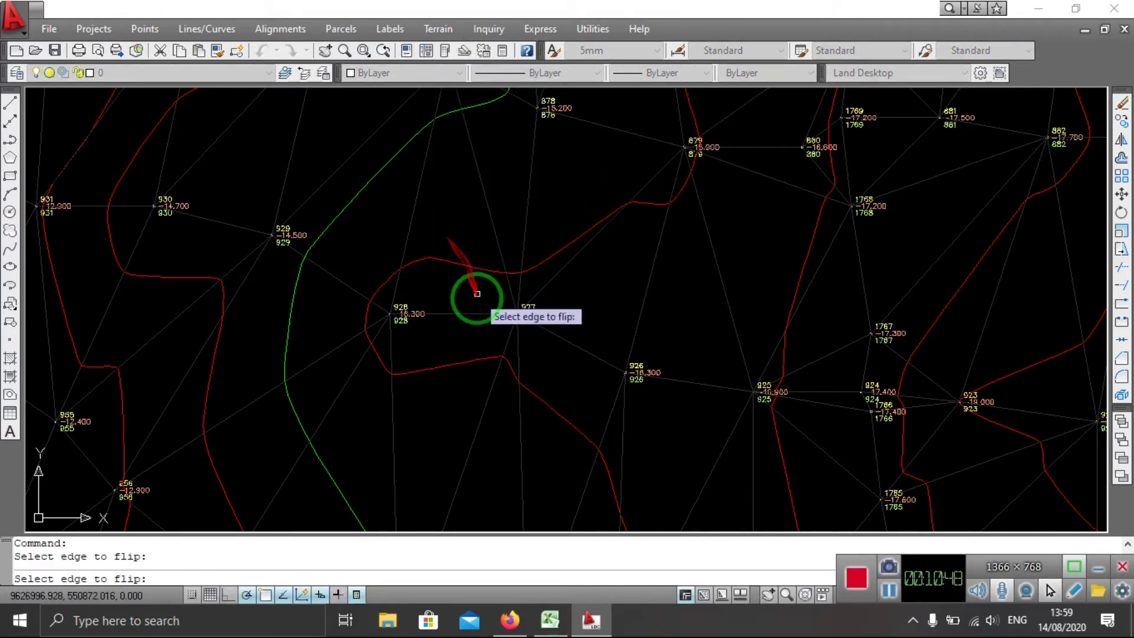
click(393, 409)
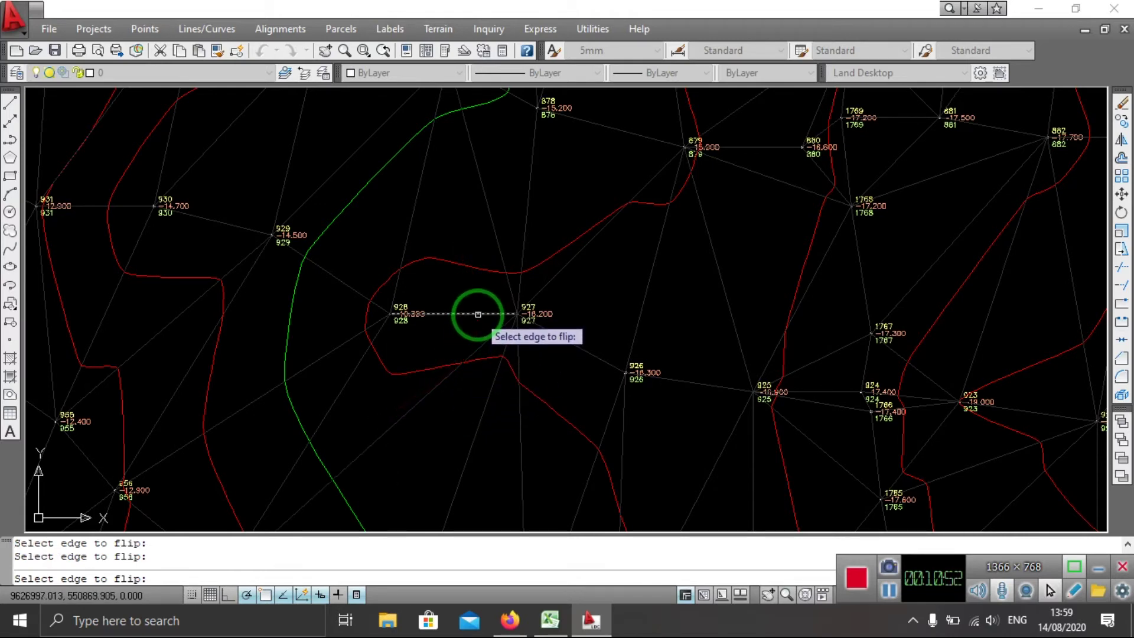
click(568, 341)
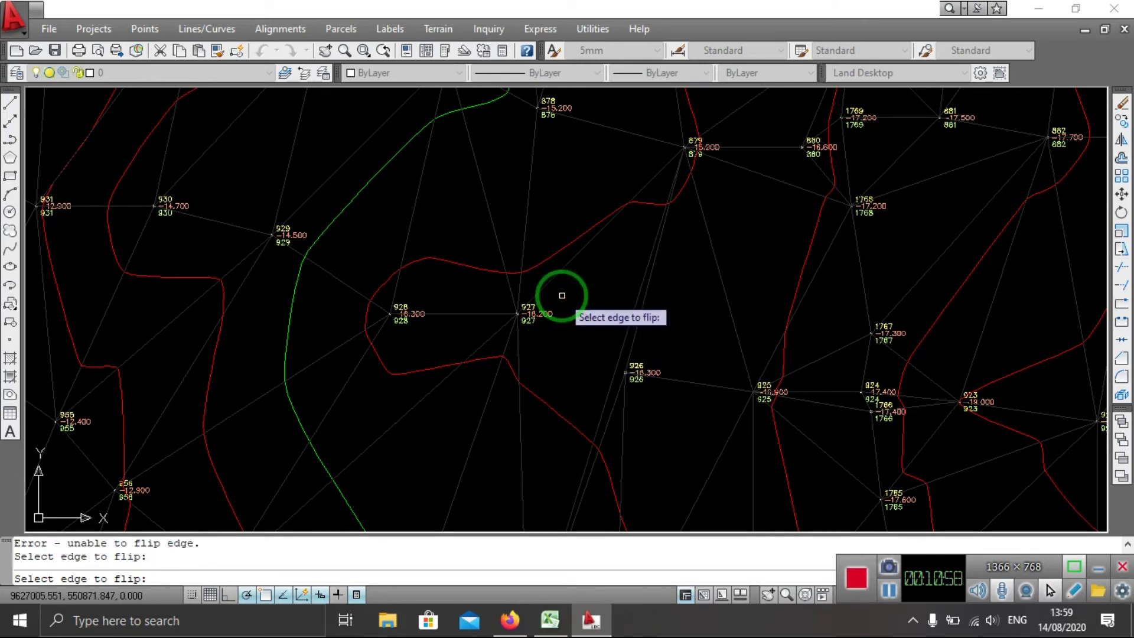
key(Return)
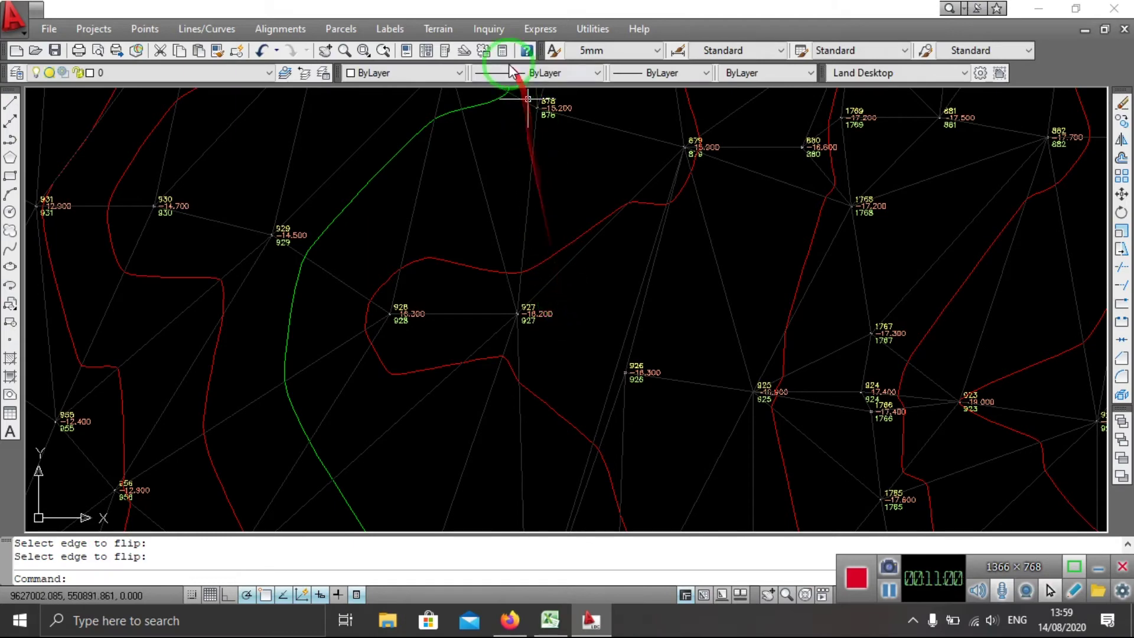
Recreate contours with 0.5 minor and 2.5 major intervals, erasing the old contours
click(440, 29)
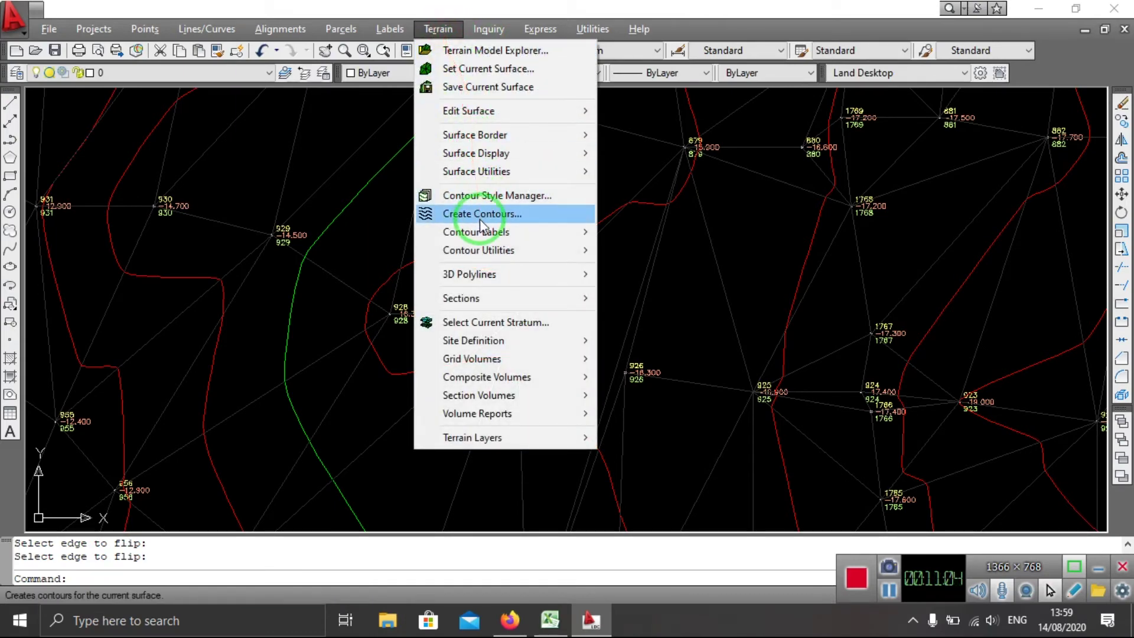
click(480, 219)
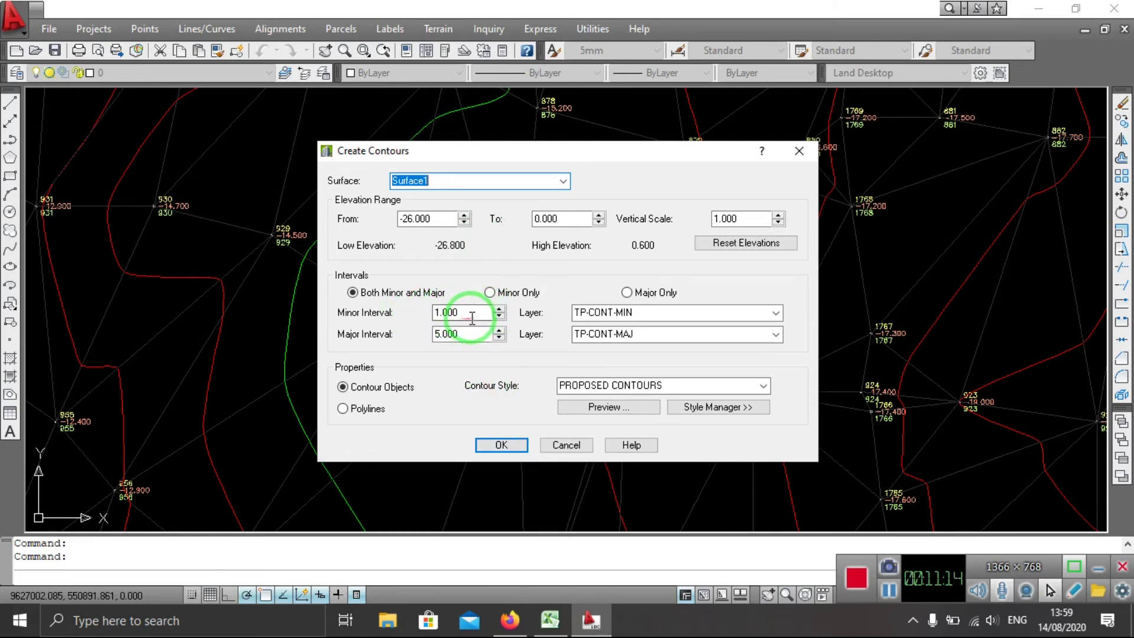
double_click(436, 312)
text(.5)
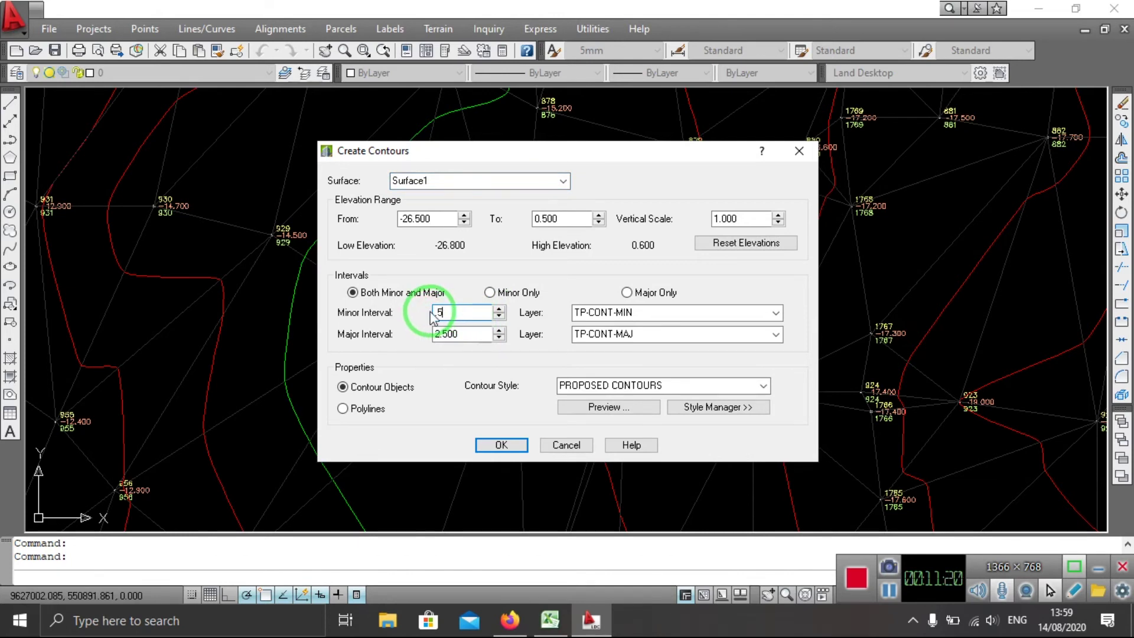
click(510, 447)
text(Y)
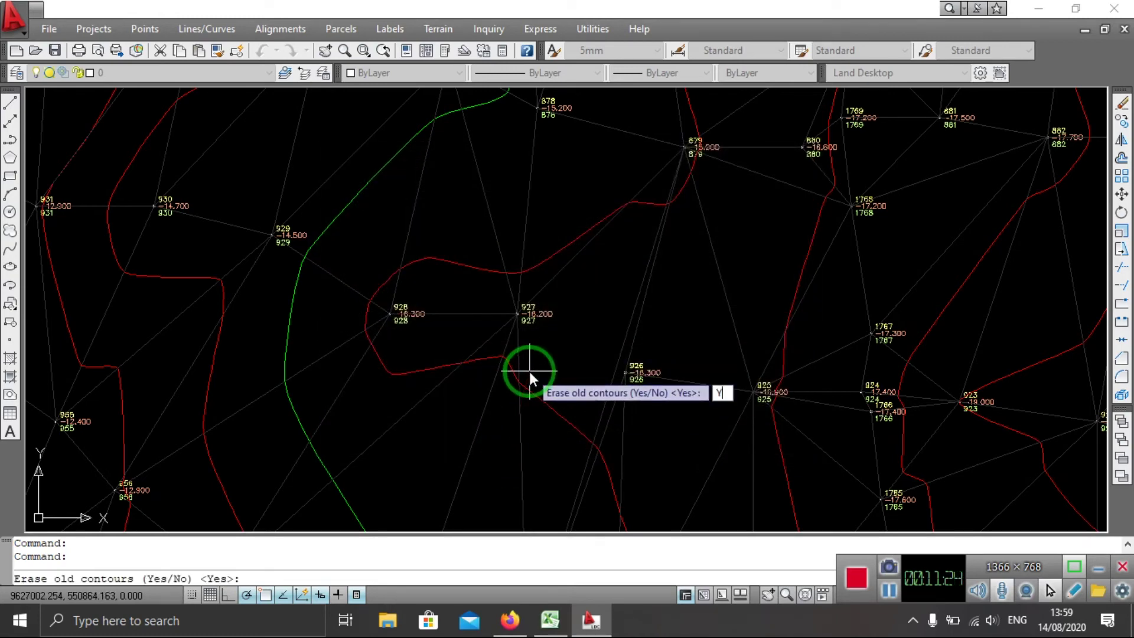
key(Return)
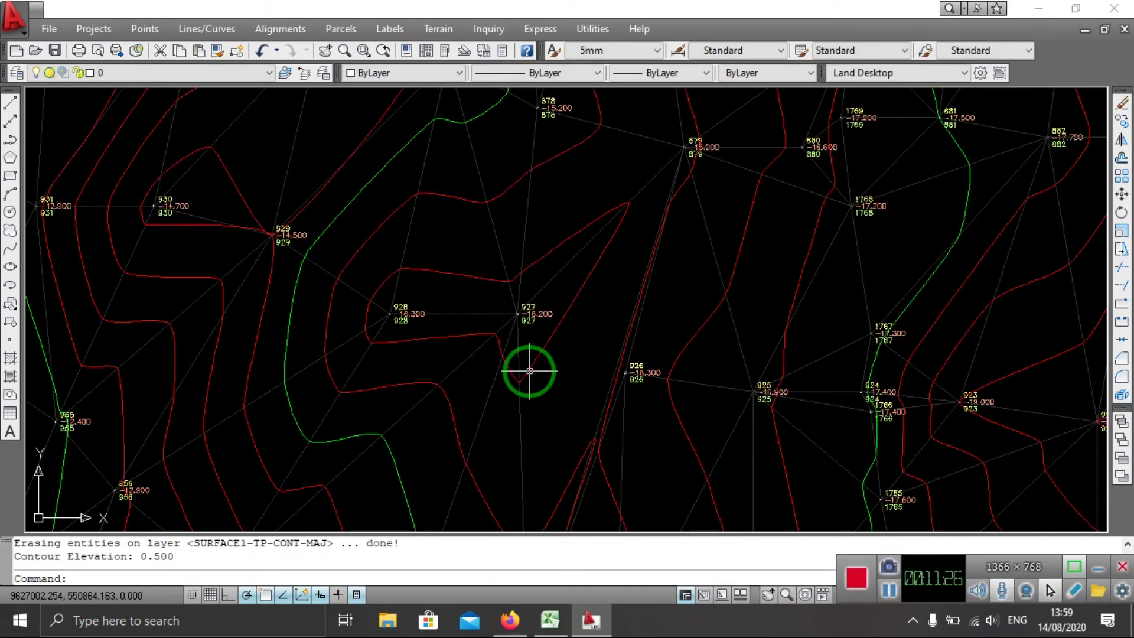
Zoom to point 927 and flip the triangle edge just above it
scroll(529, 371, down, 2)
scroll(628, 375, down, 2)
scroll(679, 350, down, 2)
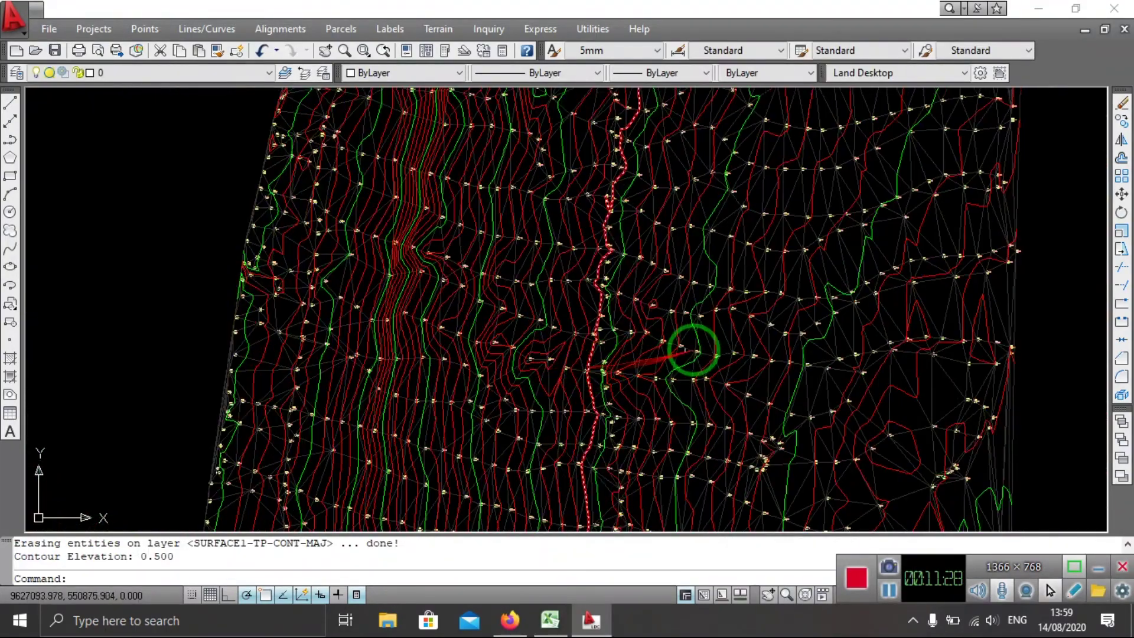
scroll(689, 351, down, 2)
scroll(685, 402, up, 2)
scroll(572, 380, up, 3)
scroll(405, 311, up, 2)
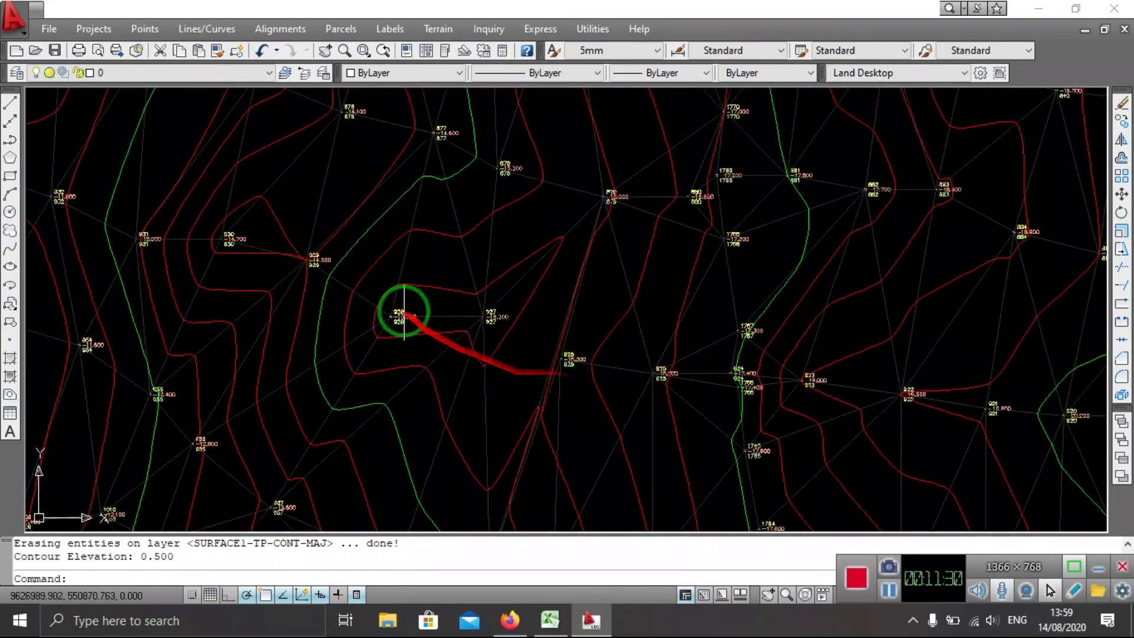
scroll(506, 264, up, 2)
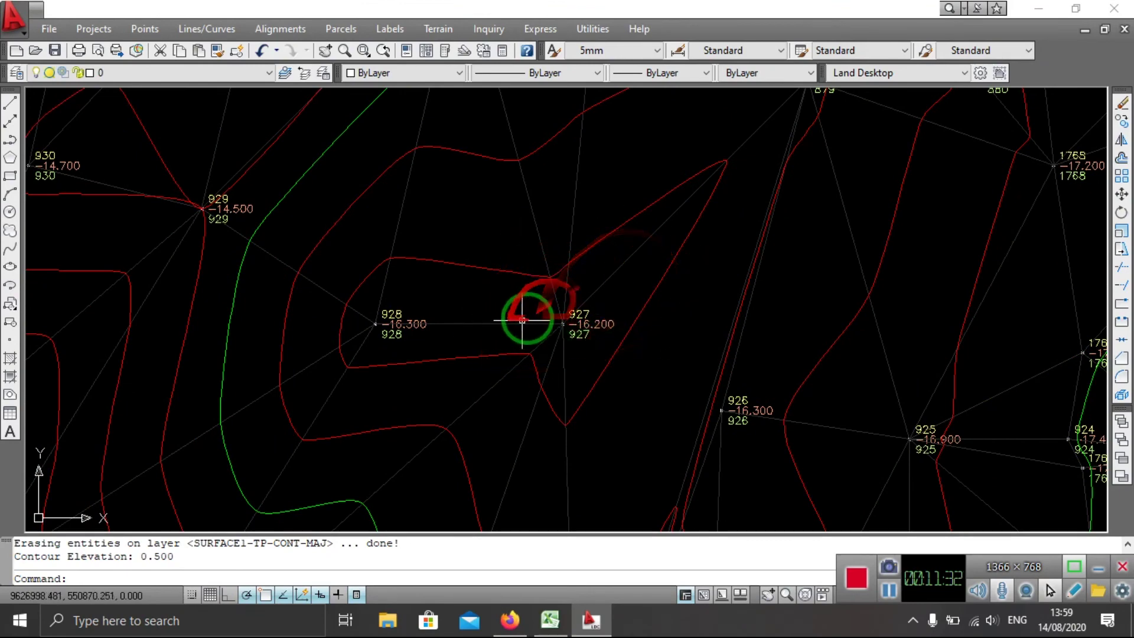
scroll(530, 314, down, 2)
middle_drag(530, 314, 530, 347)
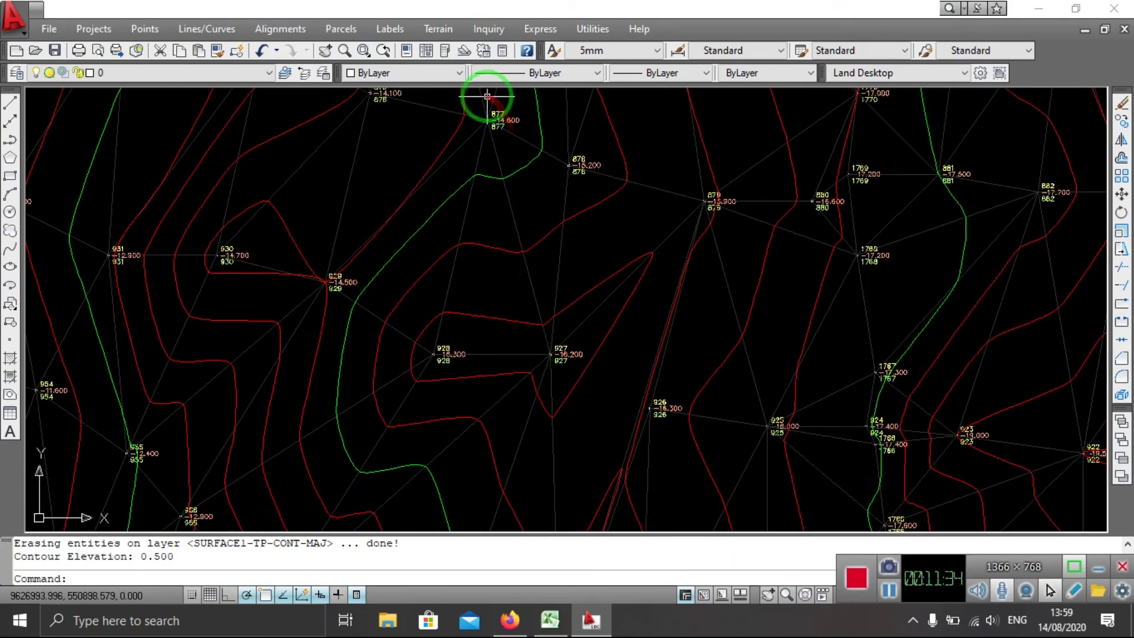
click(448, 35)
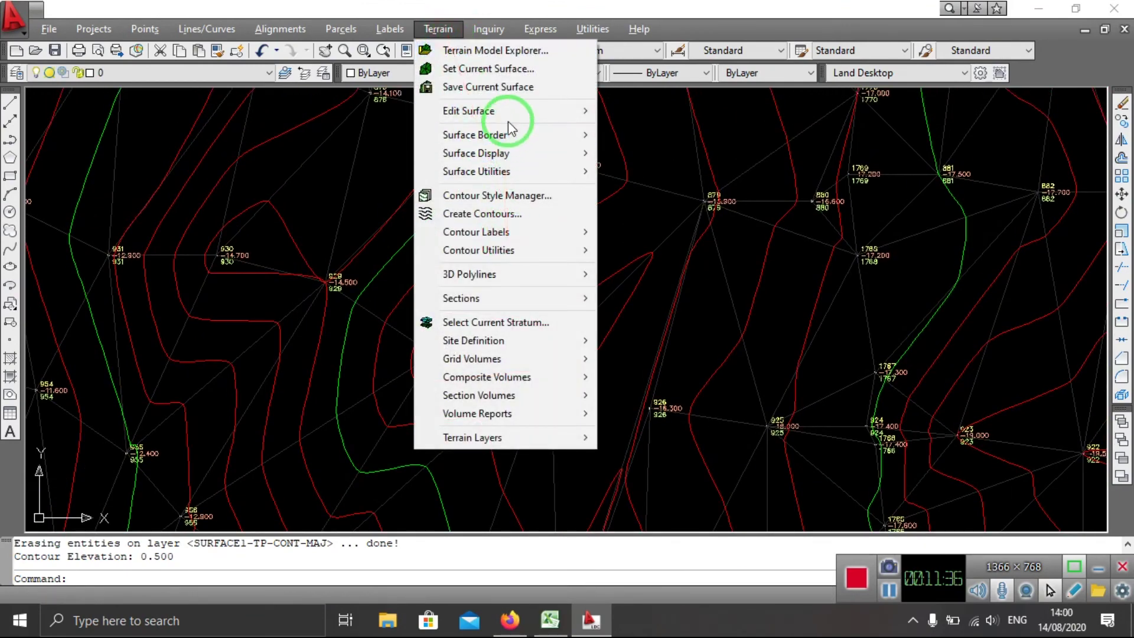
mouse_move(496, 111)
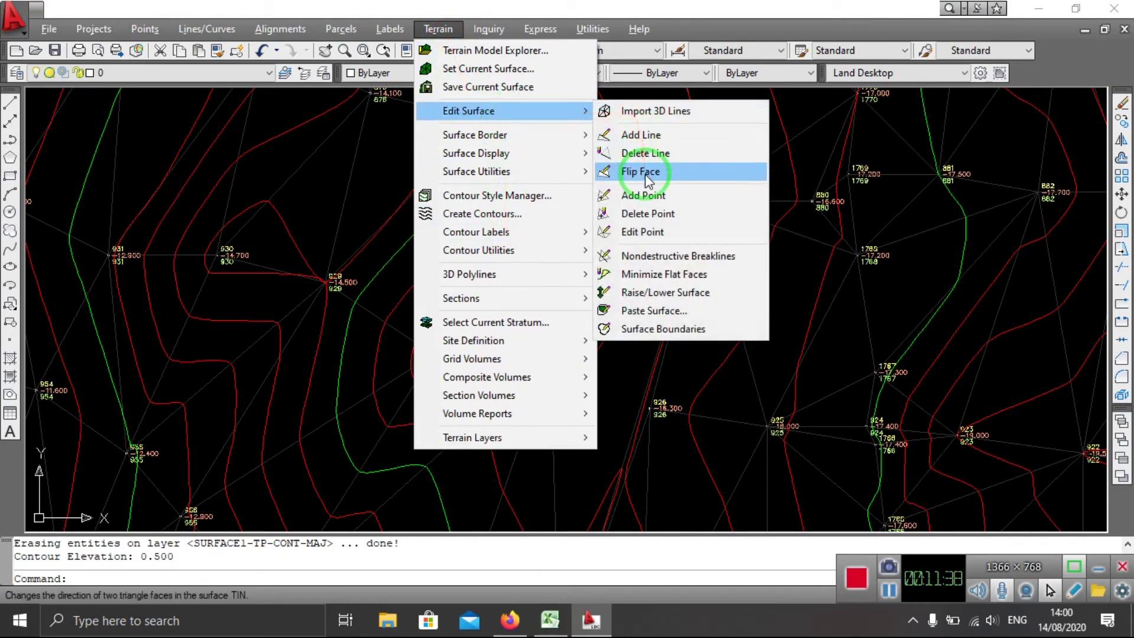
click(645, 175)
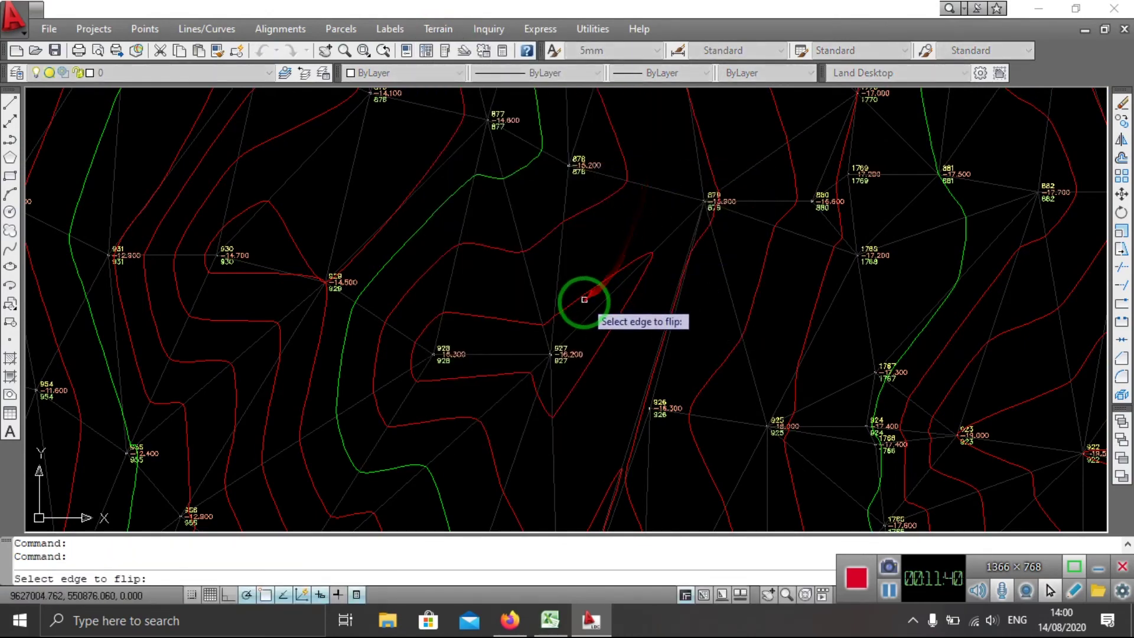
scroll(549, 295, down, 3)
scroll(549, 296, up, 5)
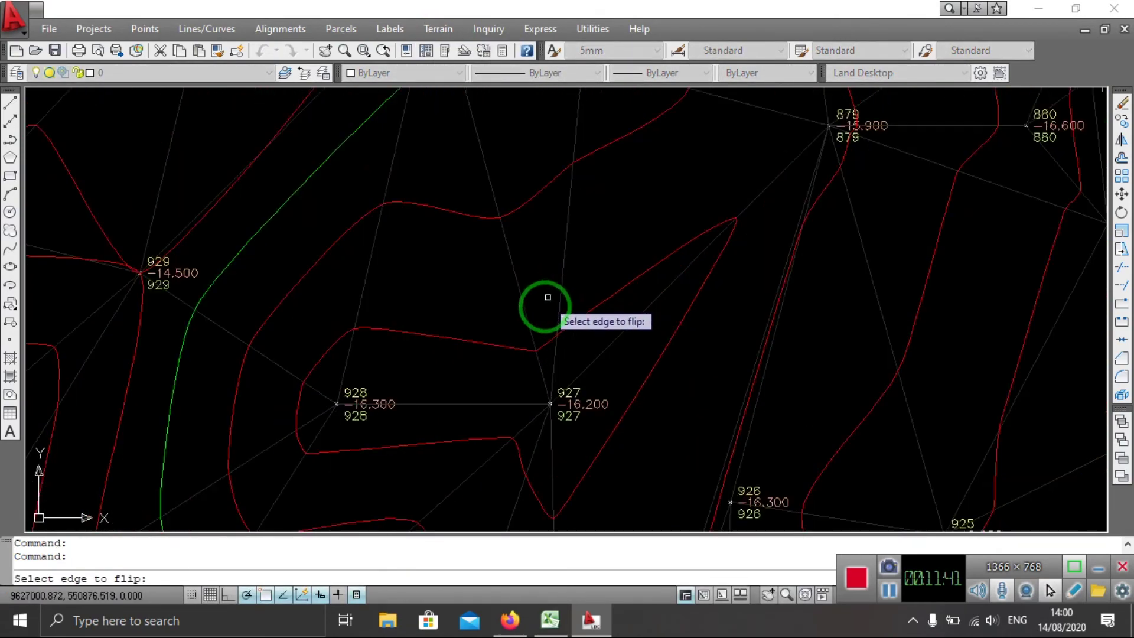
click(527, 318)
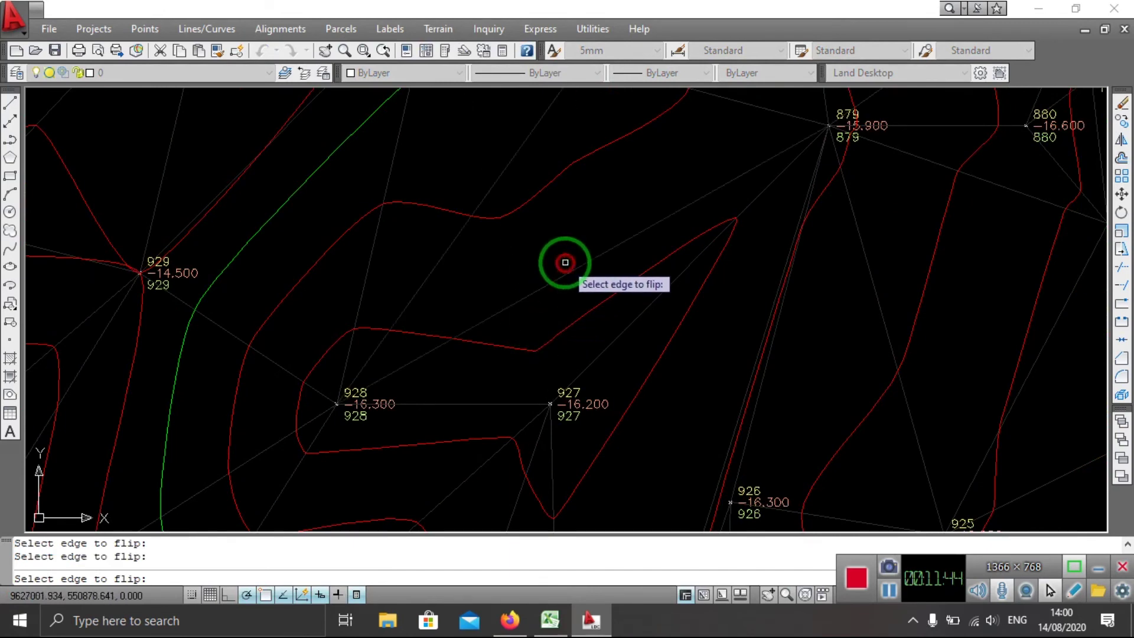
right_click(498, 281)
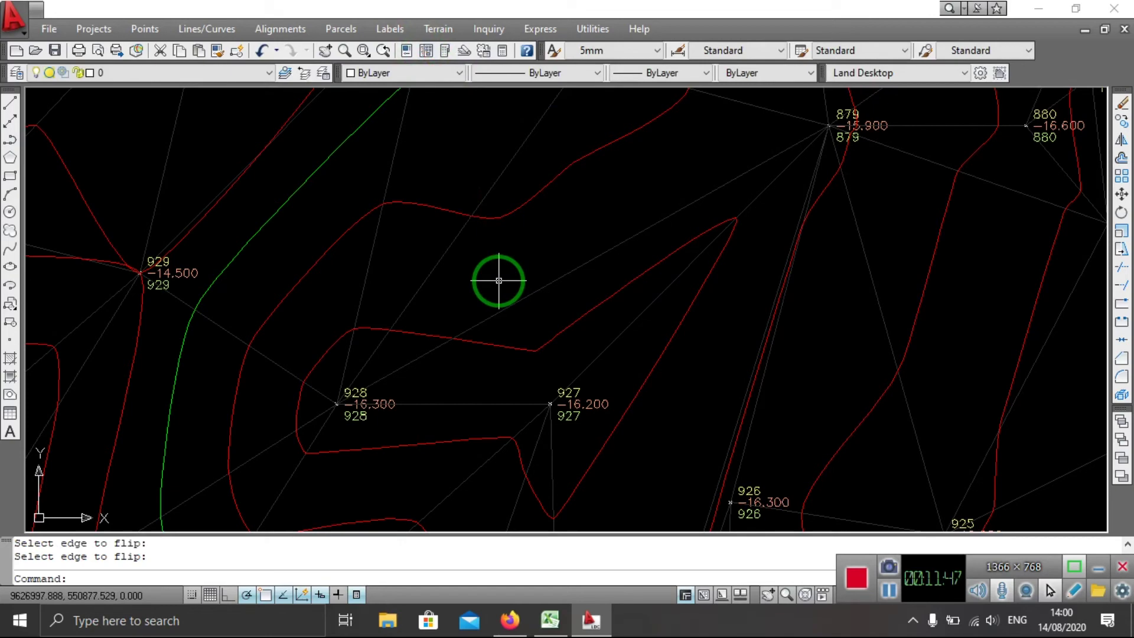
click(457, 30)
click(463, 216)
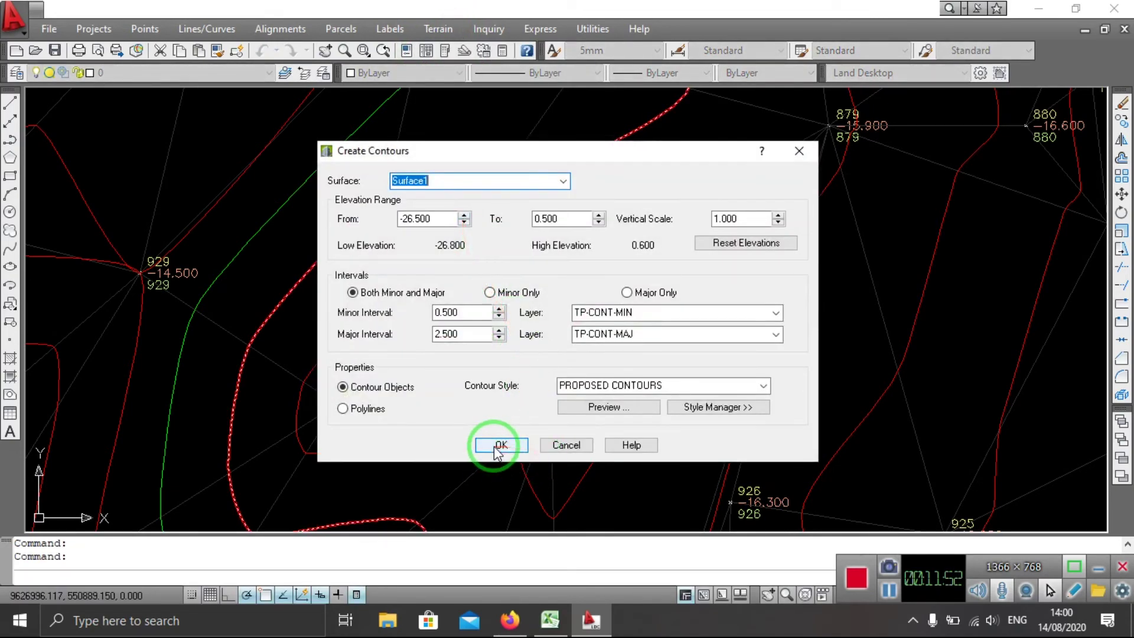
Regenerate contours from -26.5 to 0.5 at 0.5/2.5 intervals, erasing the old ones
drag(502, 158, 866, 159)
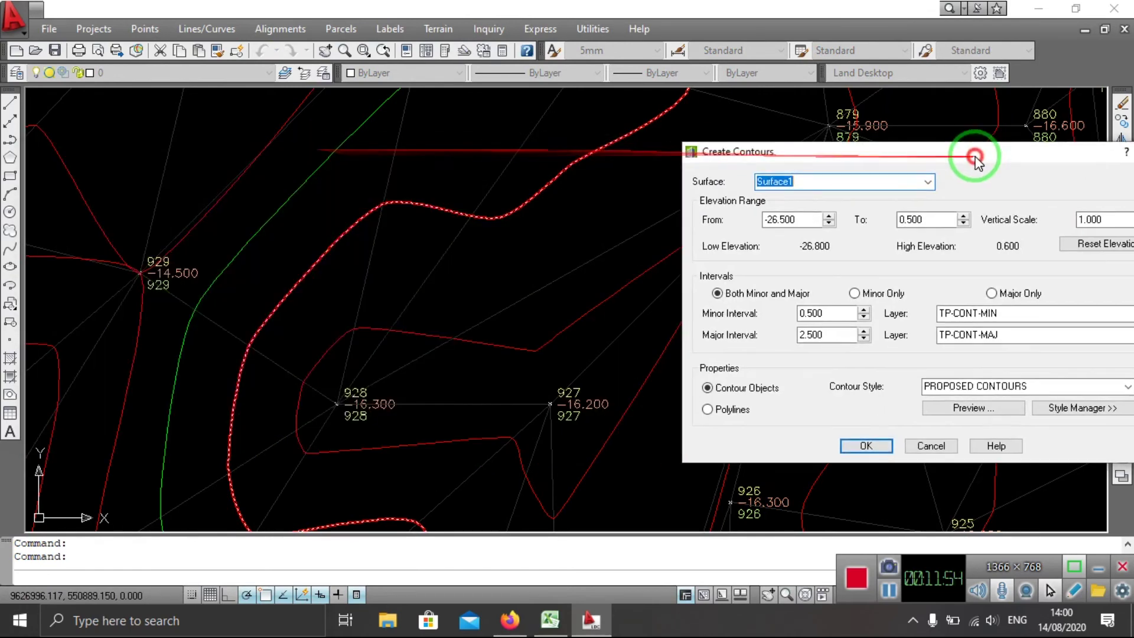
click(884, 445)
text(Y)
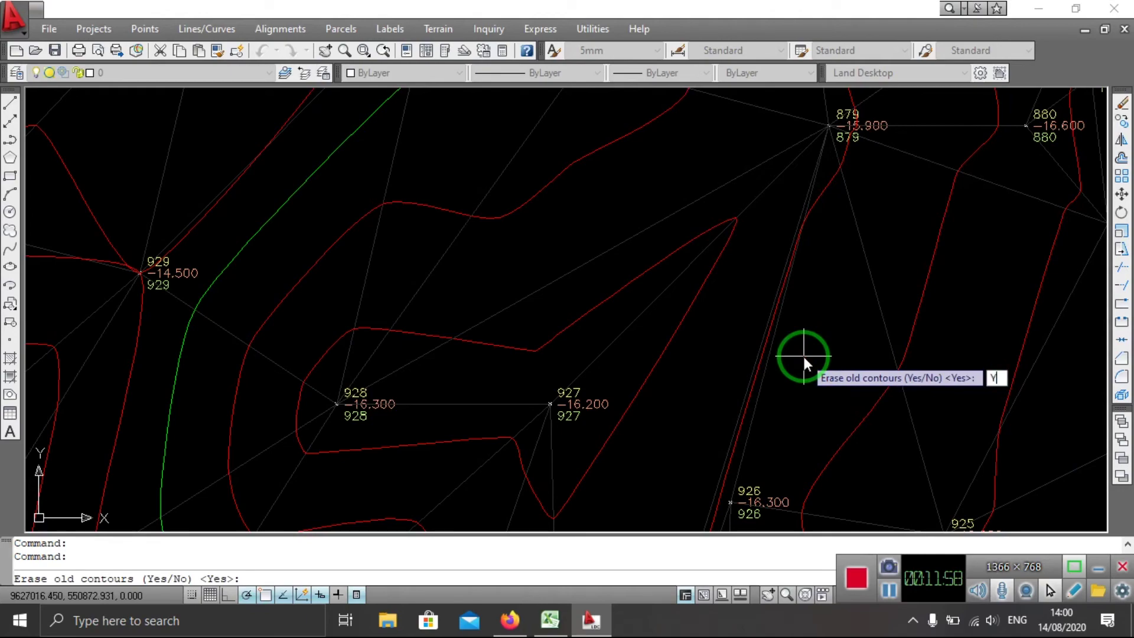
key(Return)
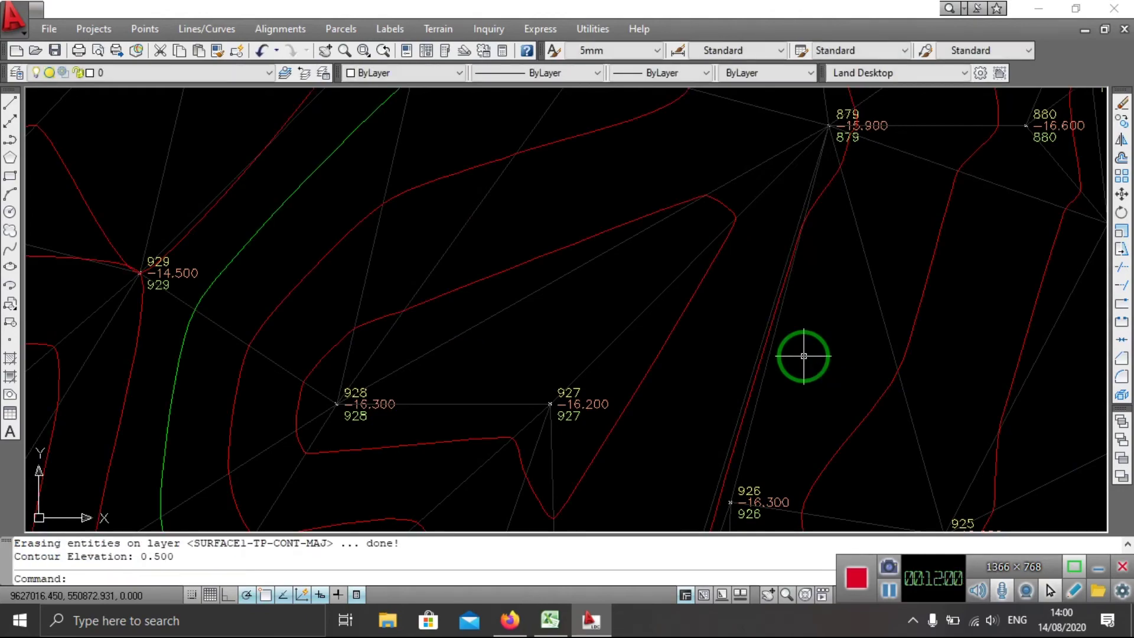
scroll(590, 385, down, 3)
scroll(393, 299, down, 2)
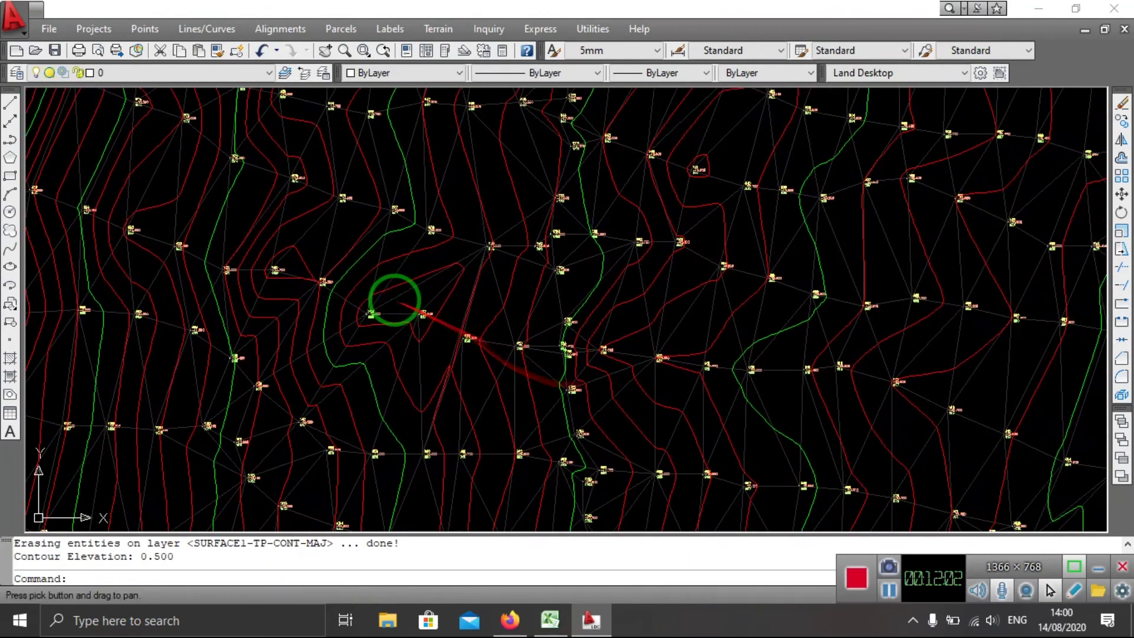
scroll(395, 300, down, 2)
click(438, 29)
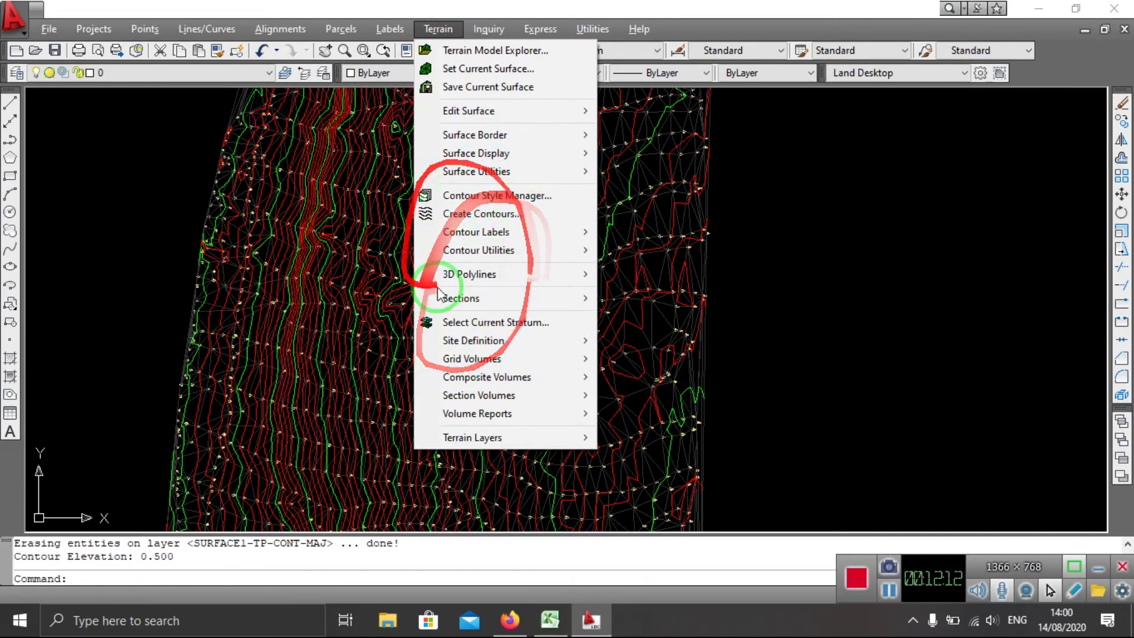
Zoom in closer on Surface1's contours and bring up Terrain > Contour Labels
click(809, 247)
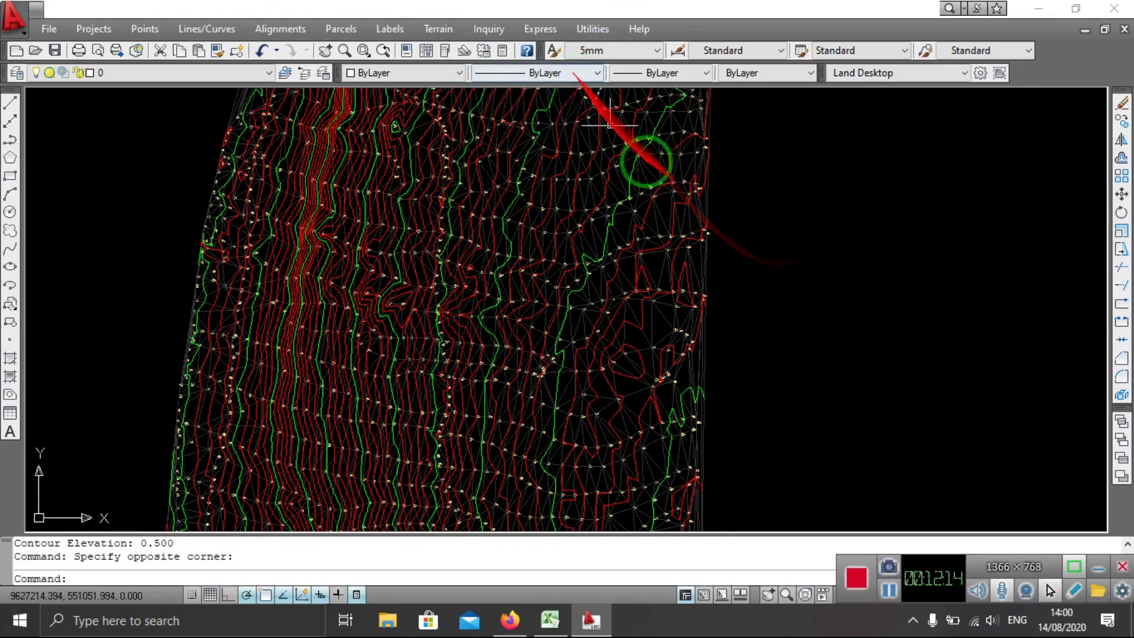
scroll(600, 299, down, 2)
scroll(532, 307, down, 3)
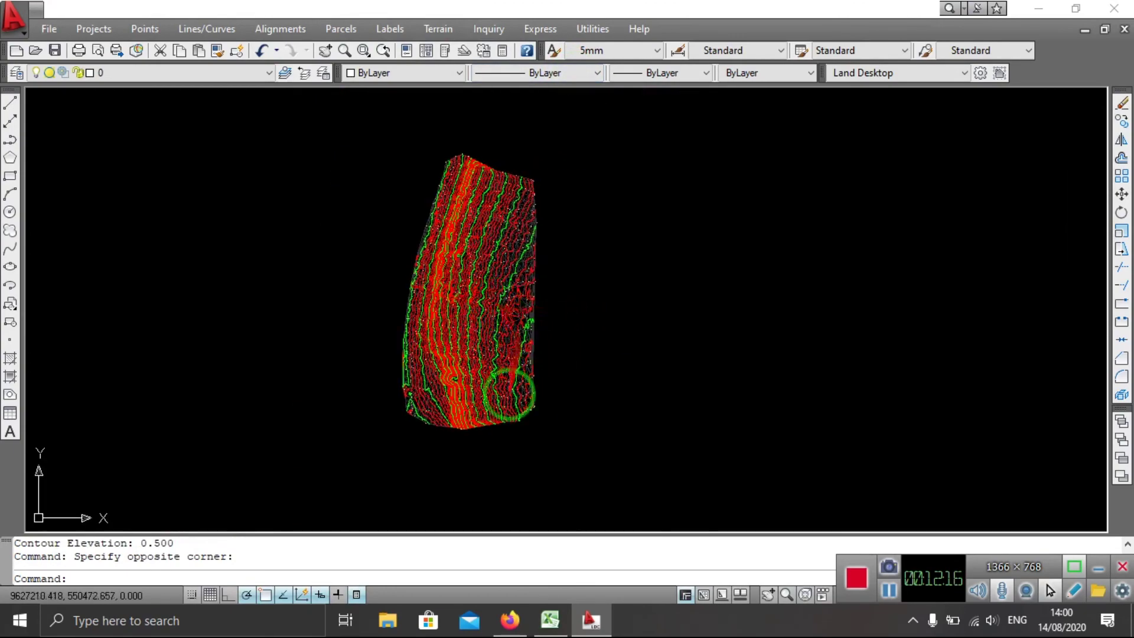
scroll(508, 394, up, 8)
scroll(508, 372, up, 2)
scroll(506, 352, up, 2)
scroll(590, 354, up, 2)
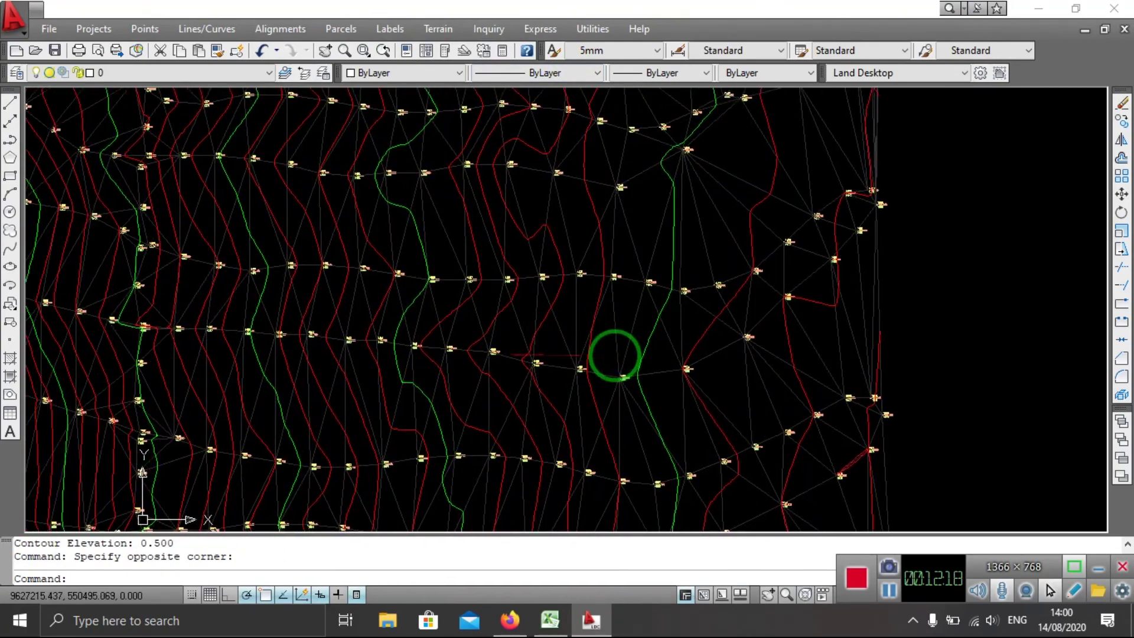
scroll(614, 354, down, 5)
click(437, 28)
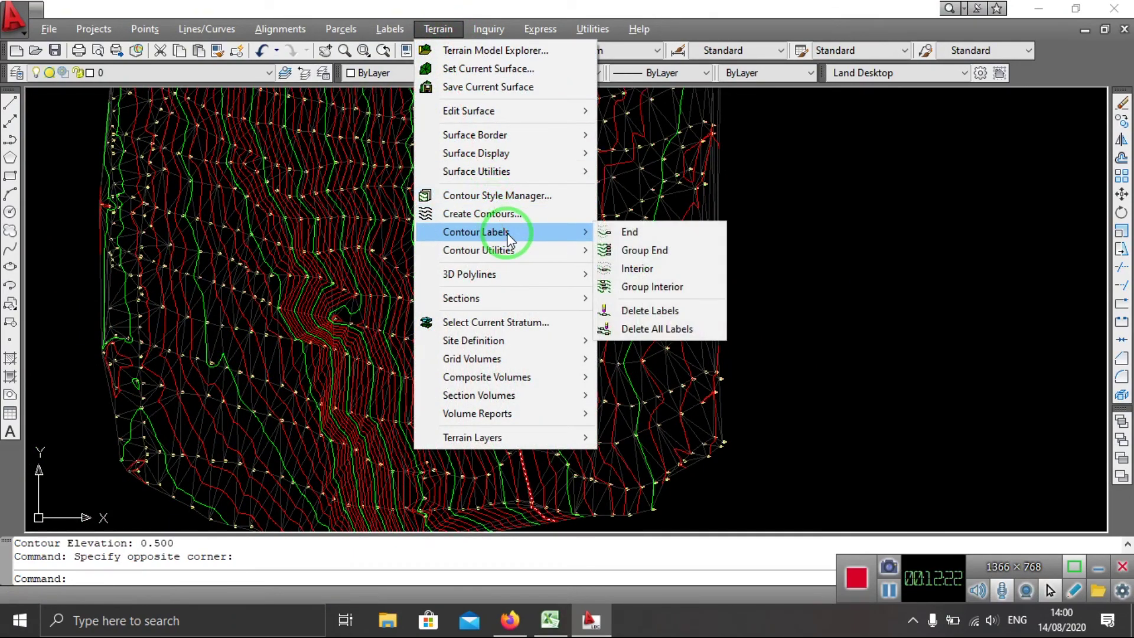
mouse_move(476, 232)
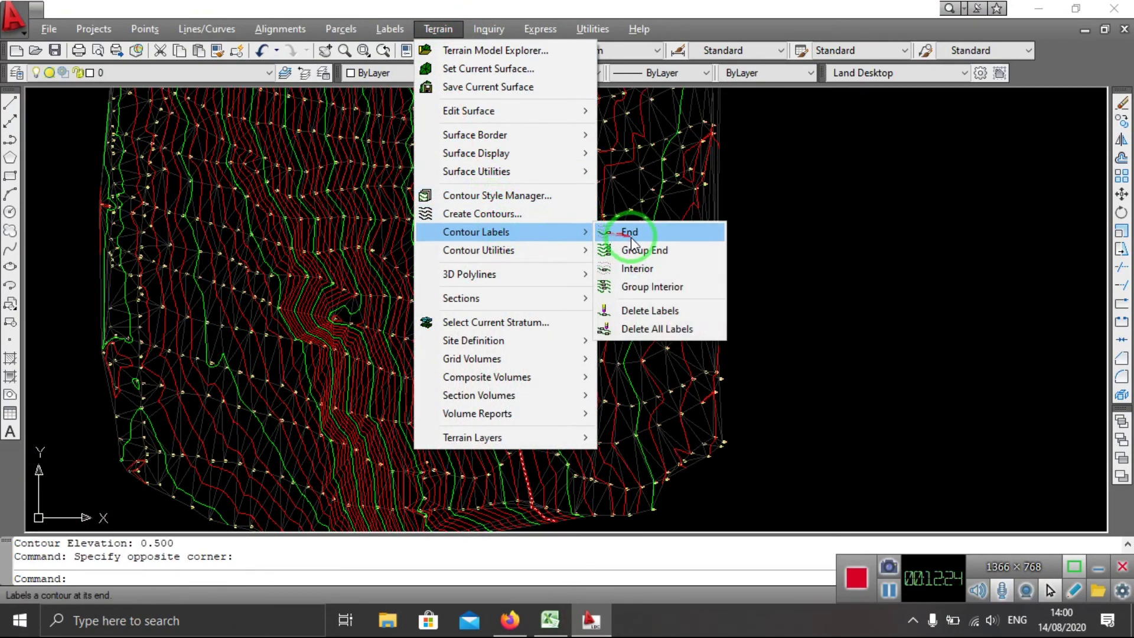
click(898, 213)
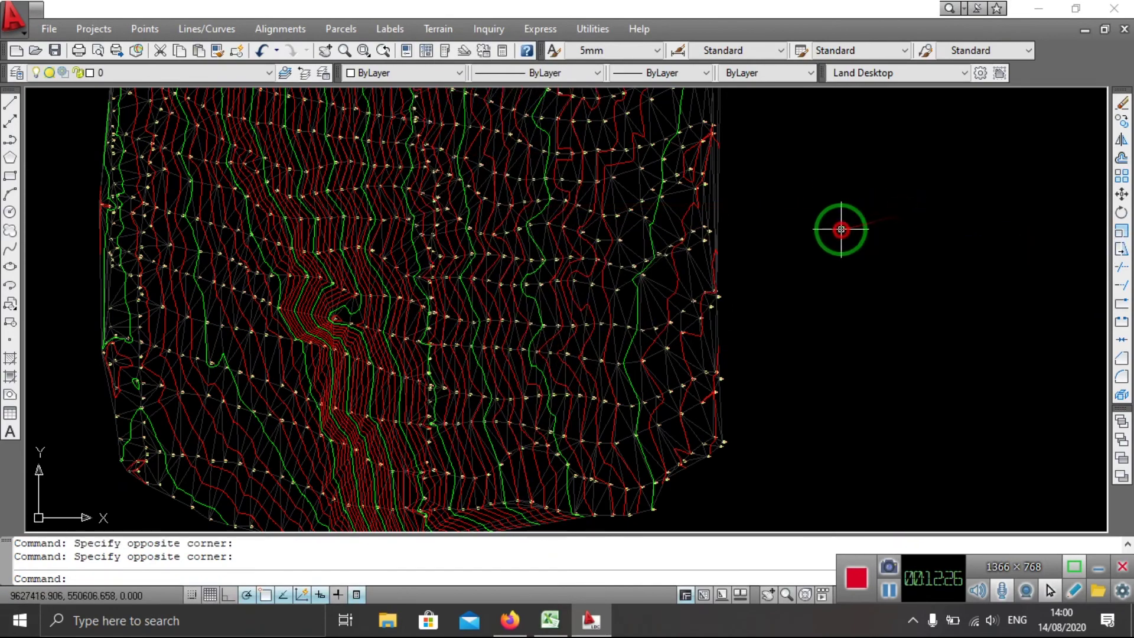
scroll(562, 342, up, 2)
scroll(562, 342, up, 2)
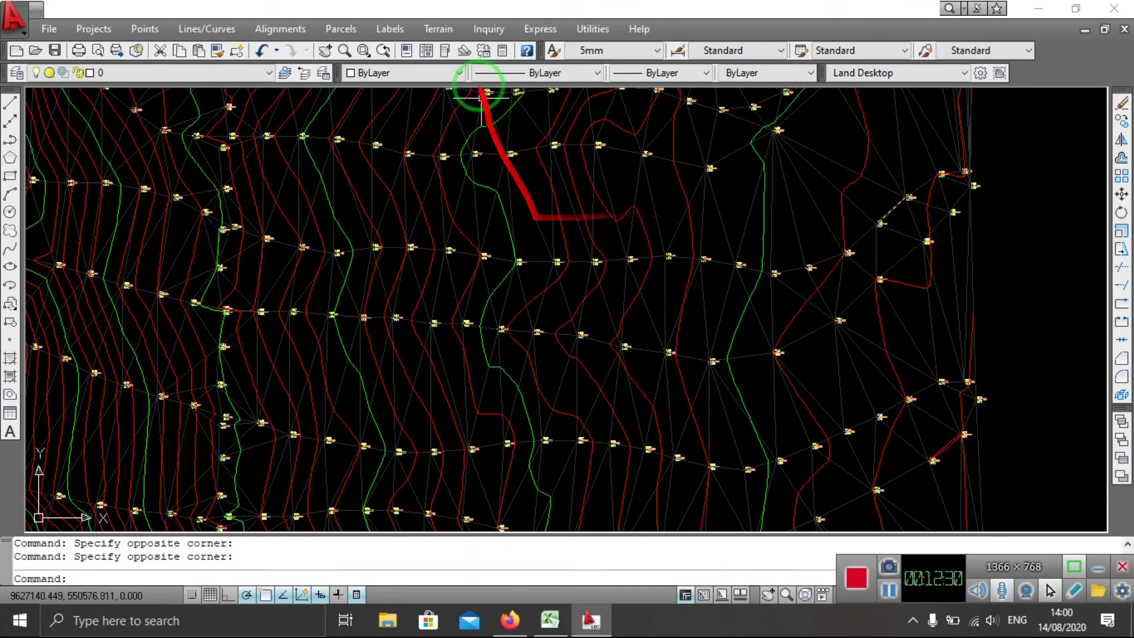
click(435, 29)
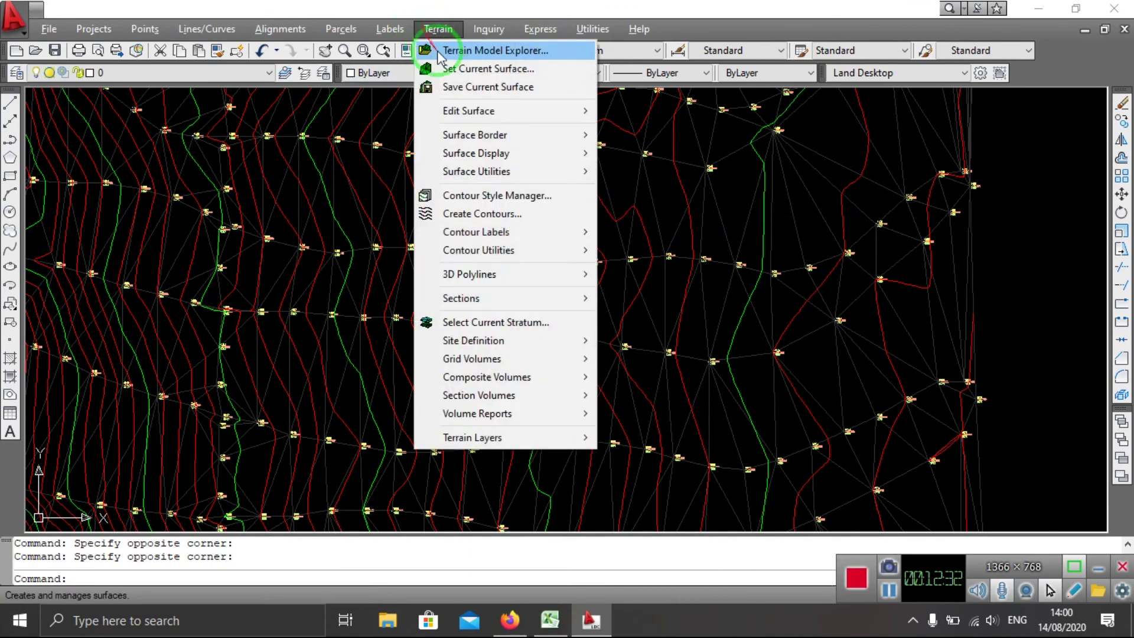
mouse_move(476, 232)
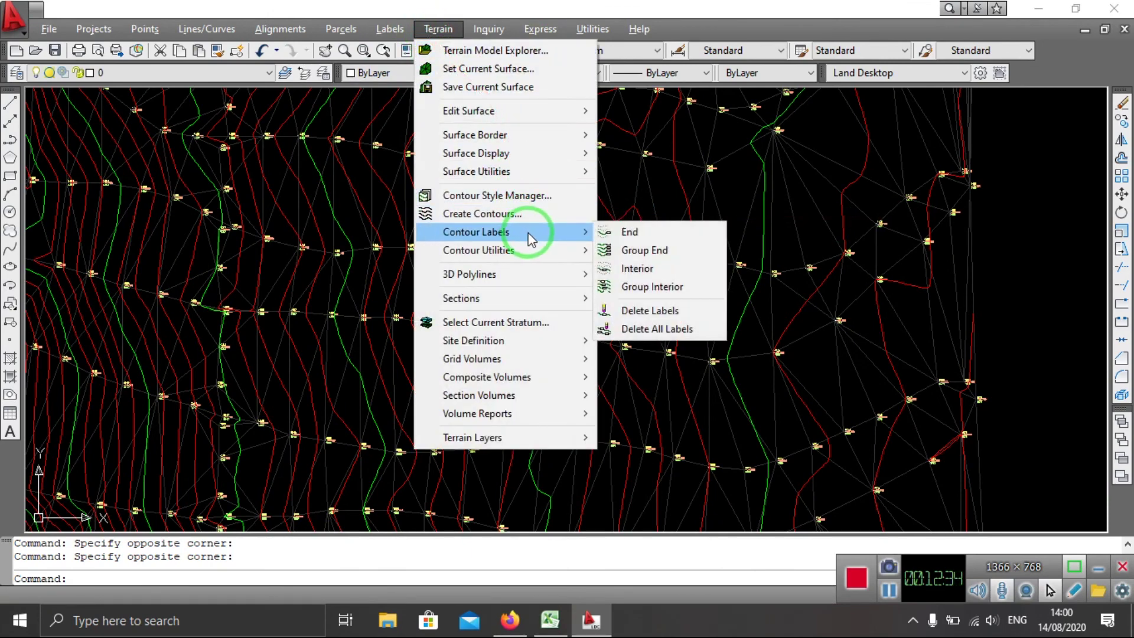
Run Group Interior contour labelling and label the contours crossed by a first line
click(644, 292)
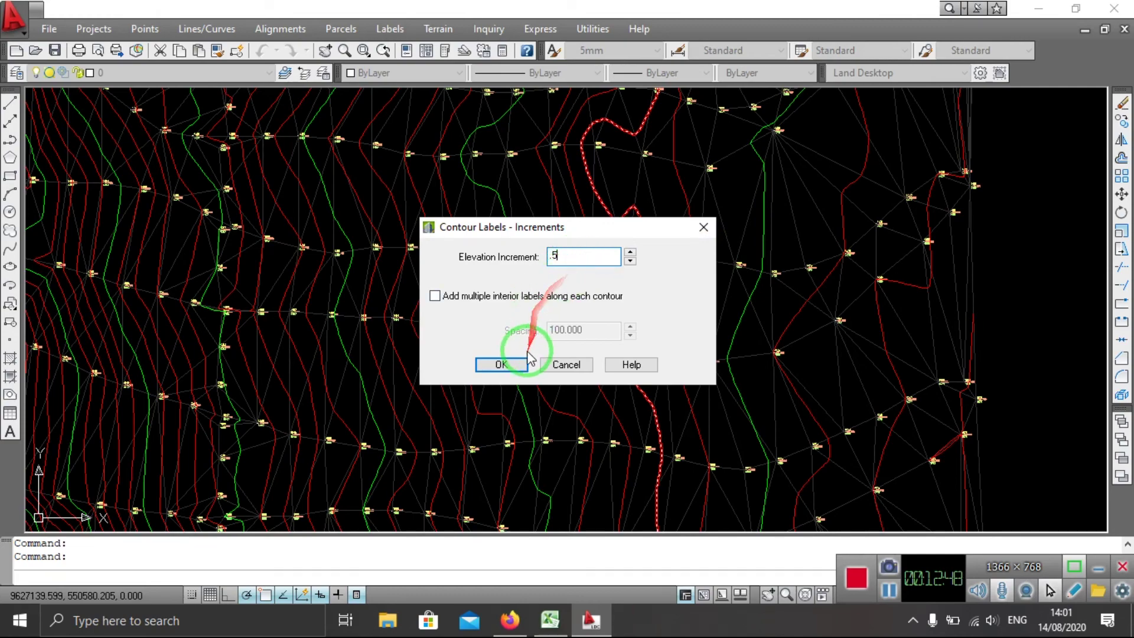
click(511, 367)
scroll(587, 215, down, 3)
scroll(579, 303, down, 3)
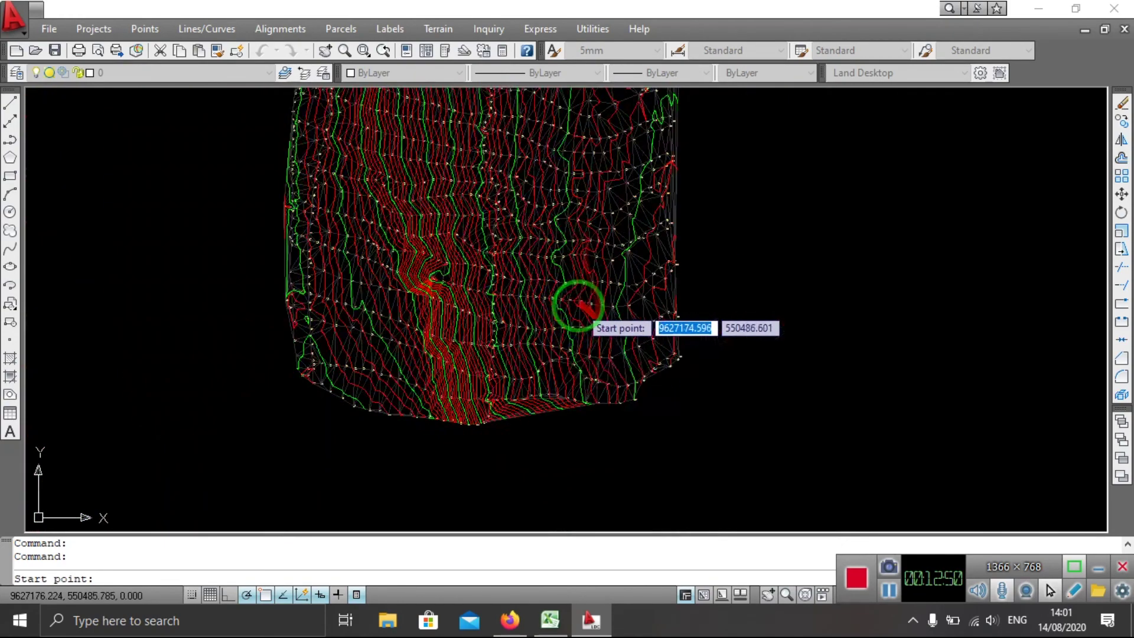
scroll(671, 397, up, 2)
scroll(727, 286, up, 2)
scroll(728, 279, up, 2)
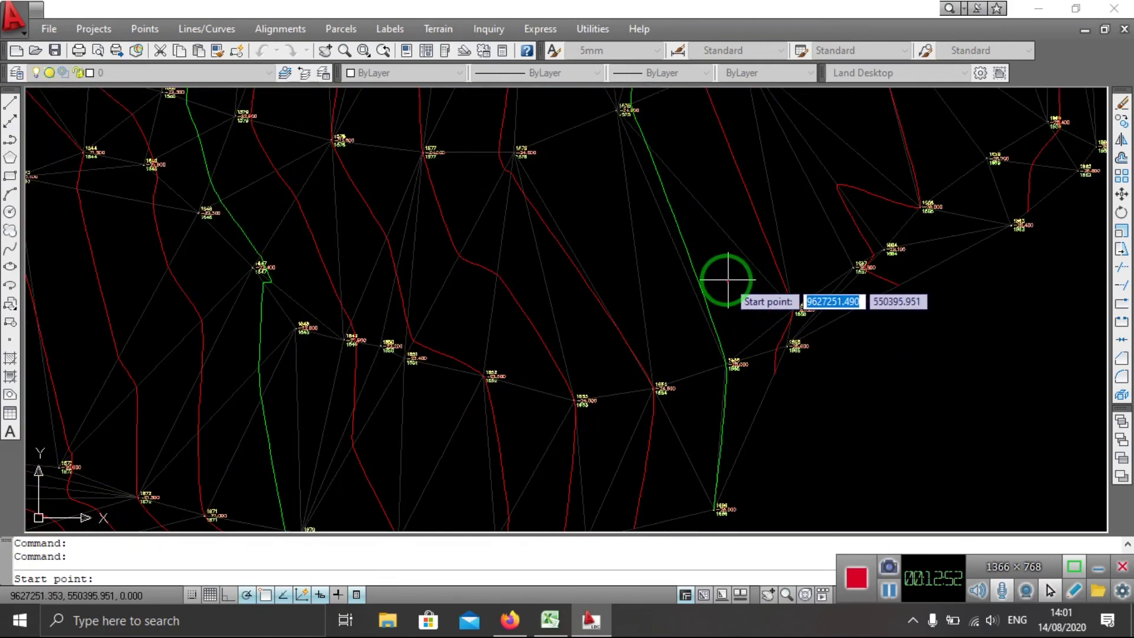
click(726, 279)
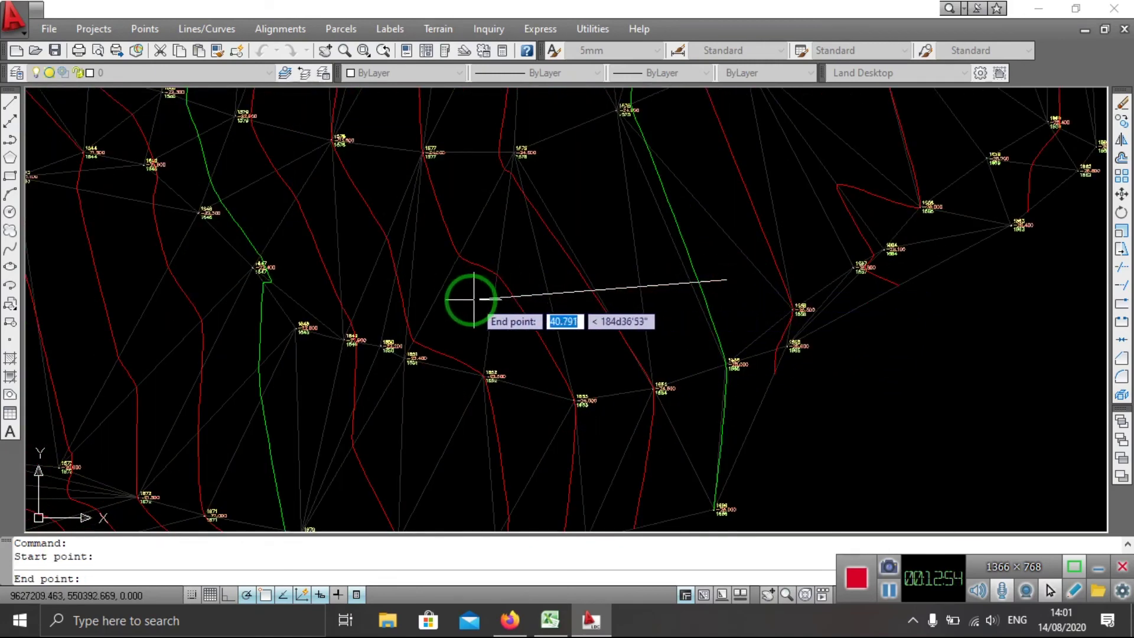
click(456, 299)
Label the contours crossed by a second line in a neighbouring, denser contour area
scroll(453, 301, up, 3)
scroll(513, 304, up, 3)
scroll(721, 228, down, 3)
middle_drag(722, 228, 436, 283)
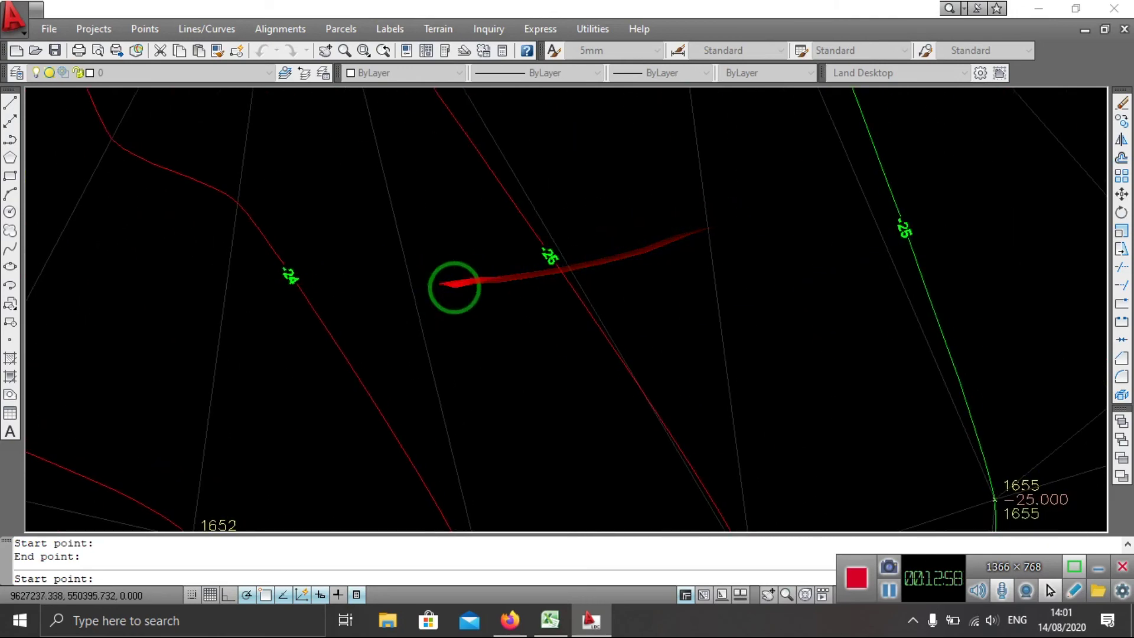
scroll(542, 278, up, 3)
scroll(542, 279, down, 3)
mouse_move(539, 278)
middle_down()
mouse_move(759, 273)
mouse_move(608, 324)
middle_up()
scroll(756, 275, up, 3)
scroll(752, 276, down, 3)
scroll(387, 372, up, 3)
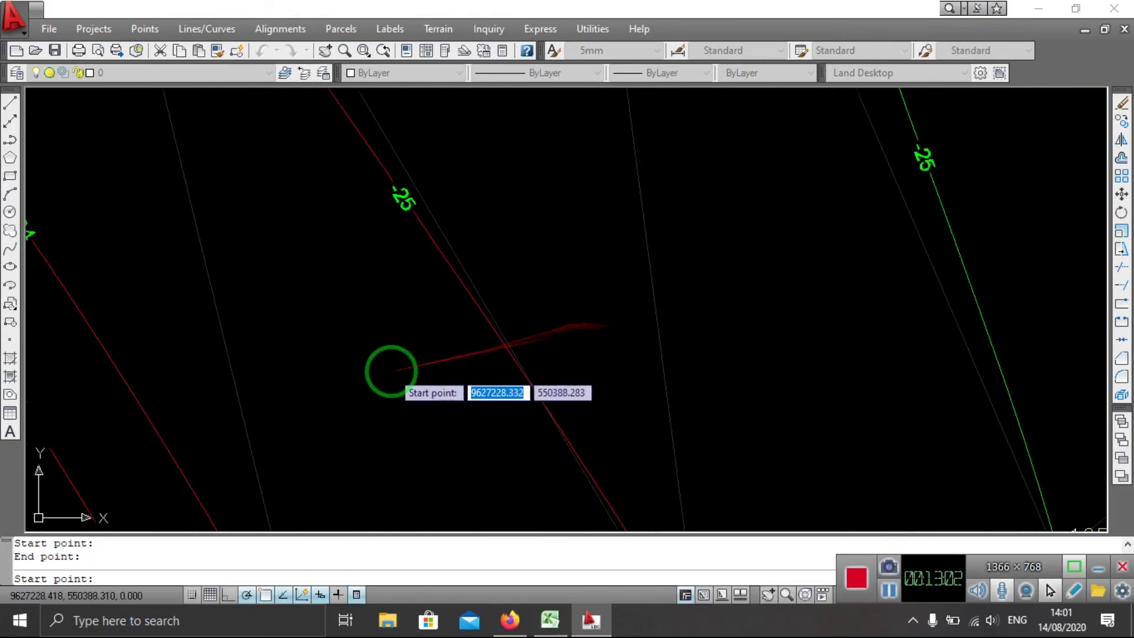
scroll(396, 368, down, 2)
scroll(366, 293, down, 1)
middle_drag(367, 294, 420, 337)
scroll(423, 266, up, 2)
scroll(424, 266, up, 2)
middle_drag(466, 304, 646, 437)
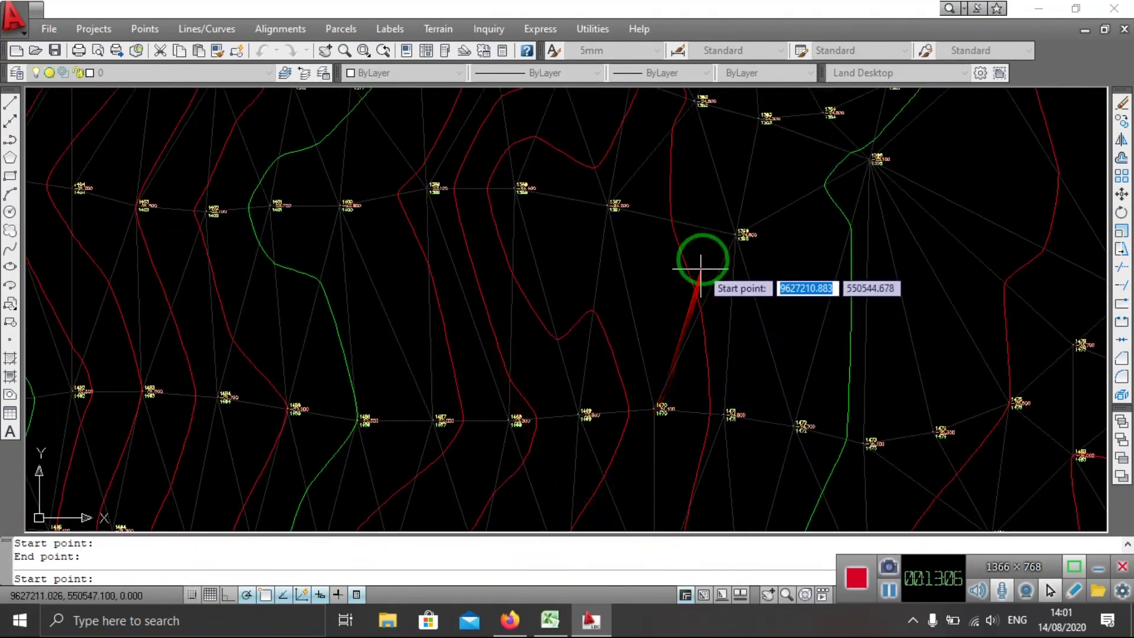
click(705, 245)
scroll(689, 258, down, 2)
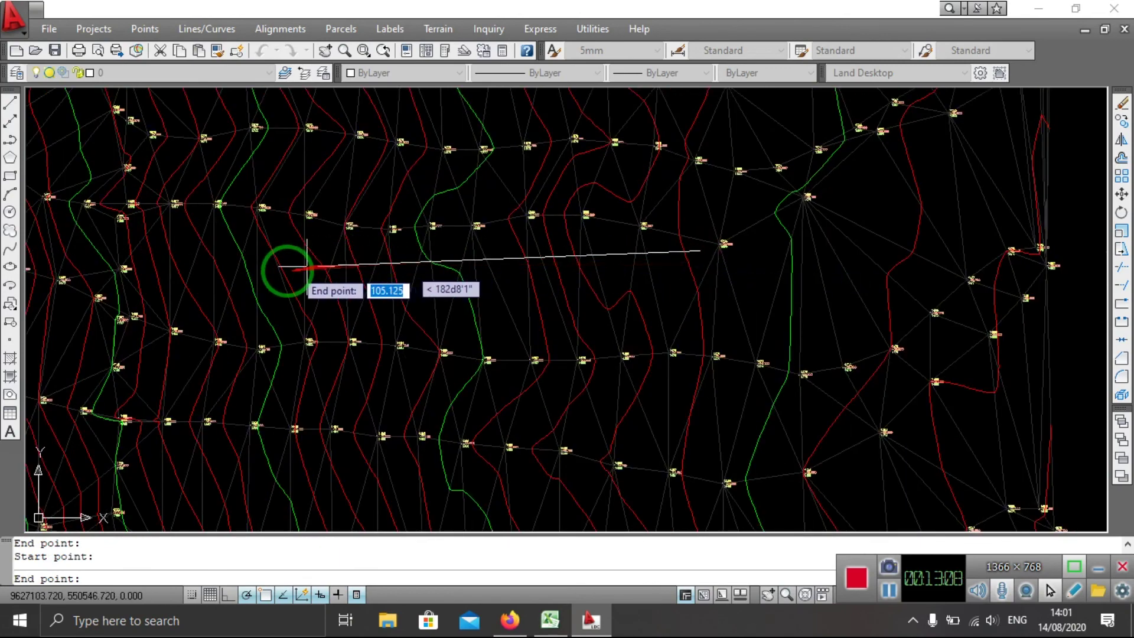
scroll(242, 277, up, 2)
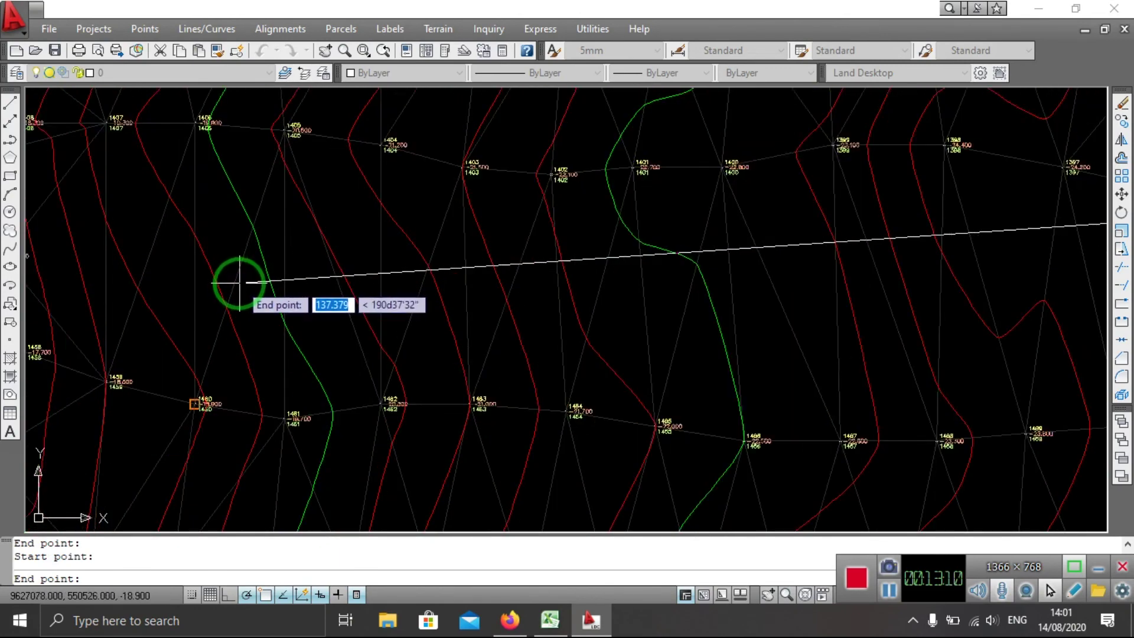
click(239, 282)
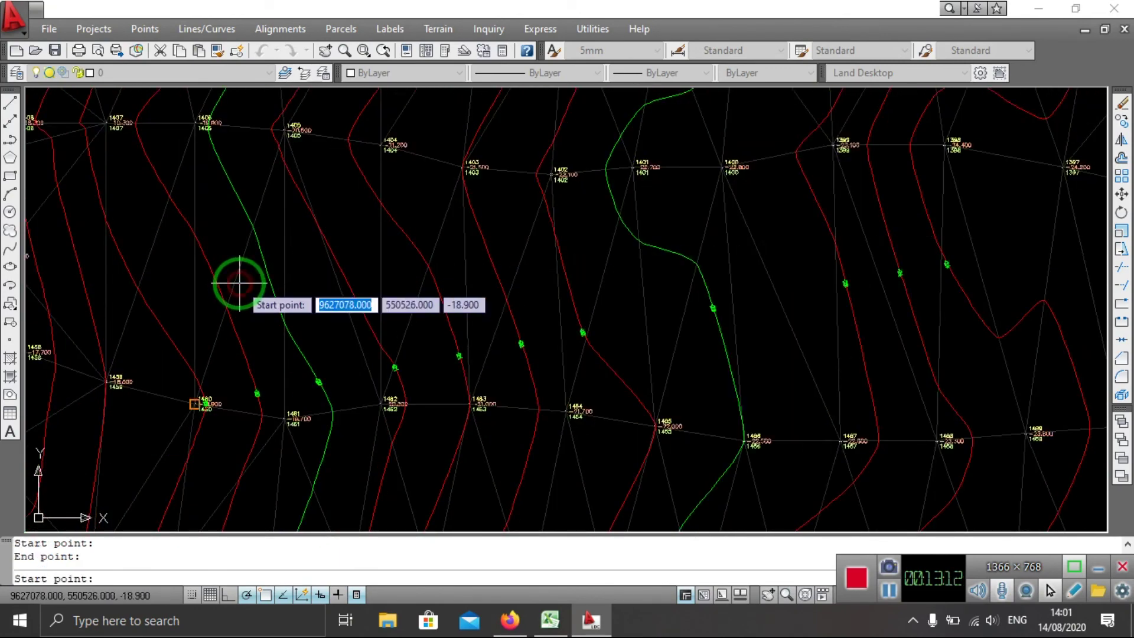
Review the new -21, -22 and -23 labels near points 1464–1465, then end labelling
scroll(400, 411, up, 3)
scroll(403, 355, up, 3)
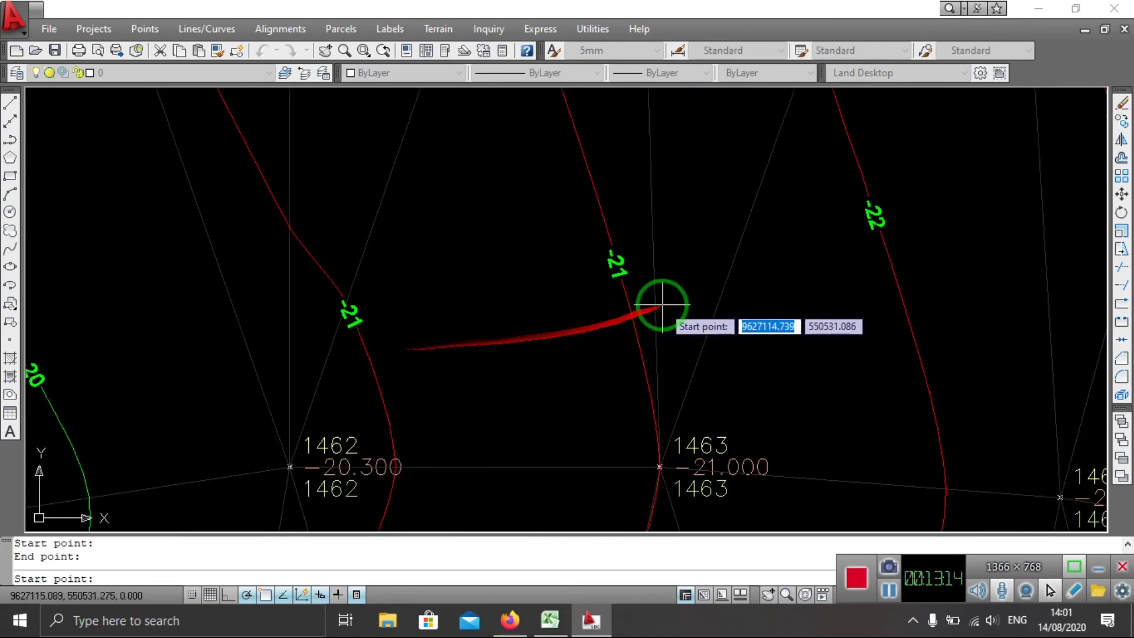
middle_drag(662, 304, 420, 362)
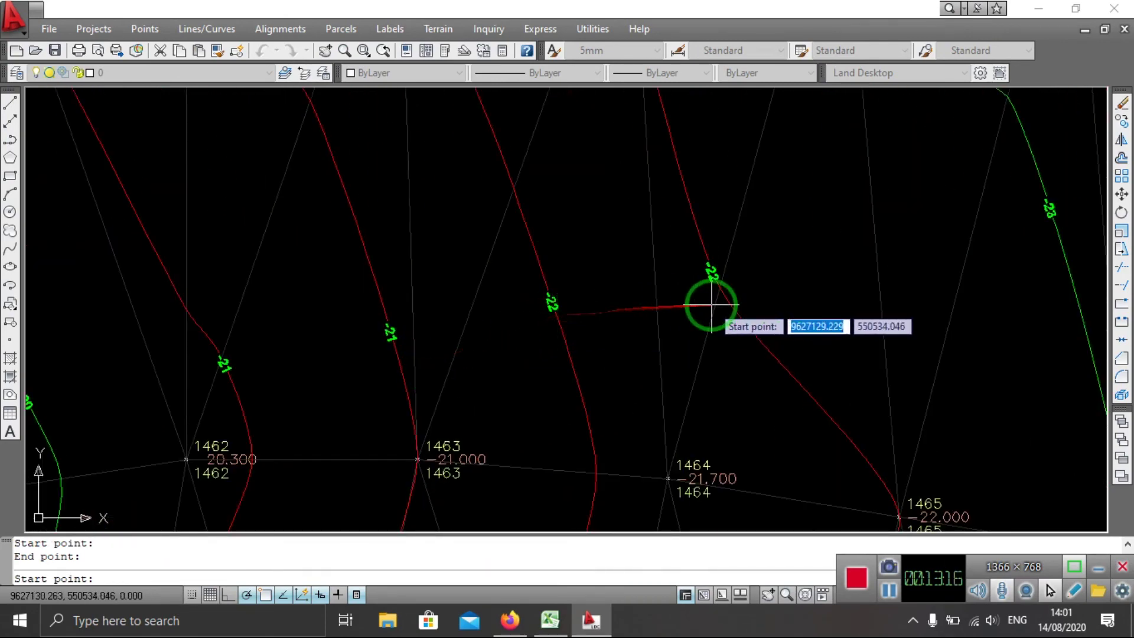
middle_drag(638, 320, 398, 341)
scroll(410, 337, down, 3)
scroll(628, 322, down, 3)
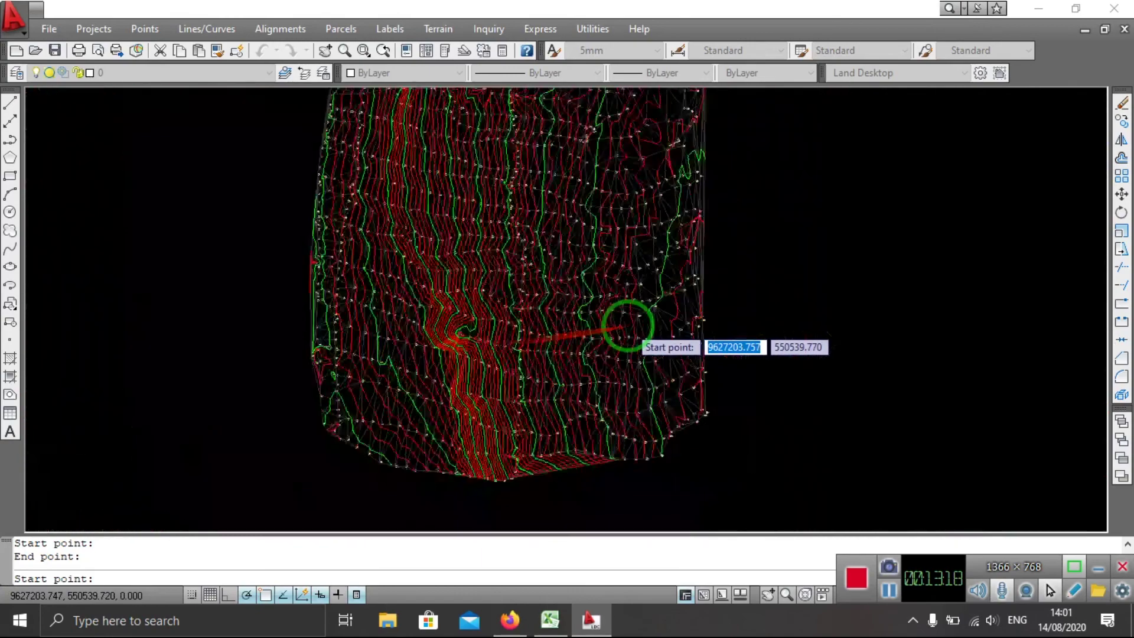
scroll(735, 332, down, 2)
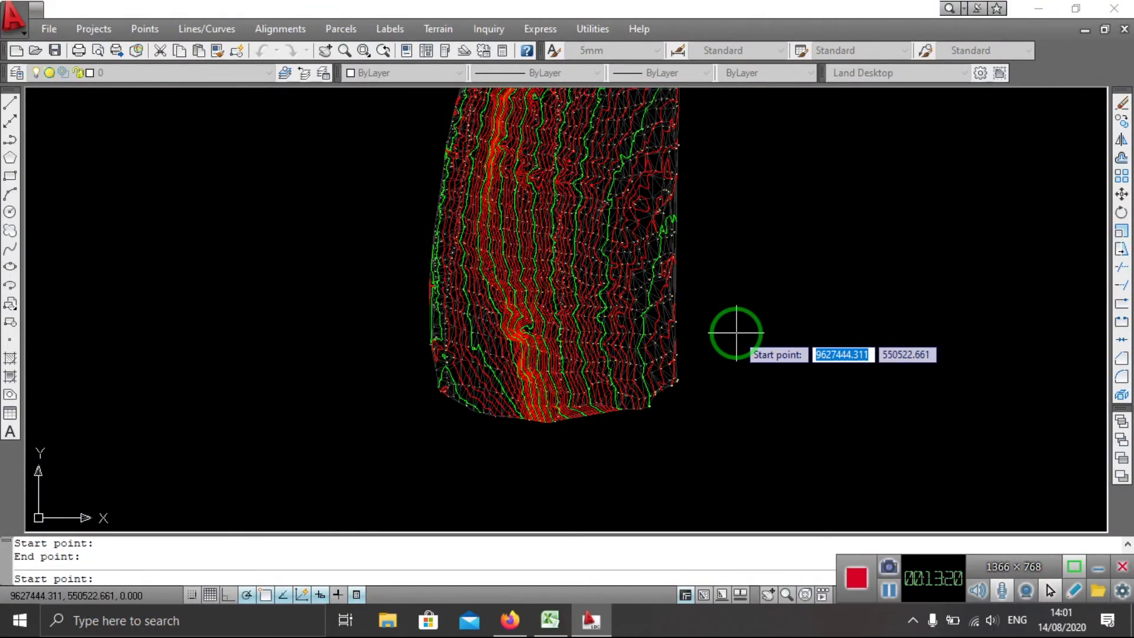
key(Escape)
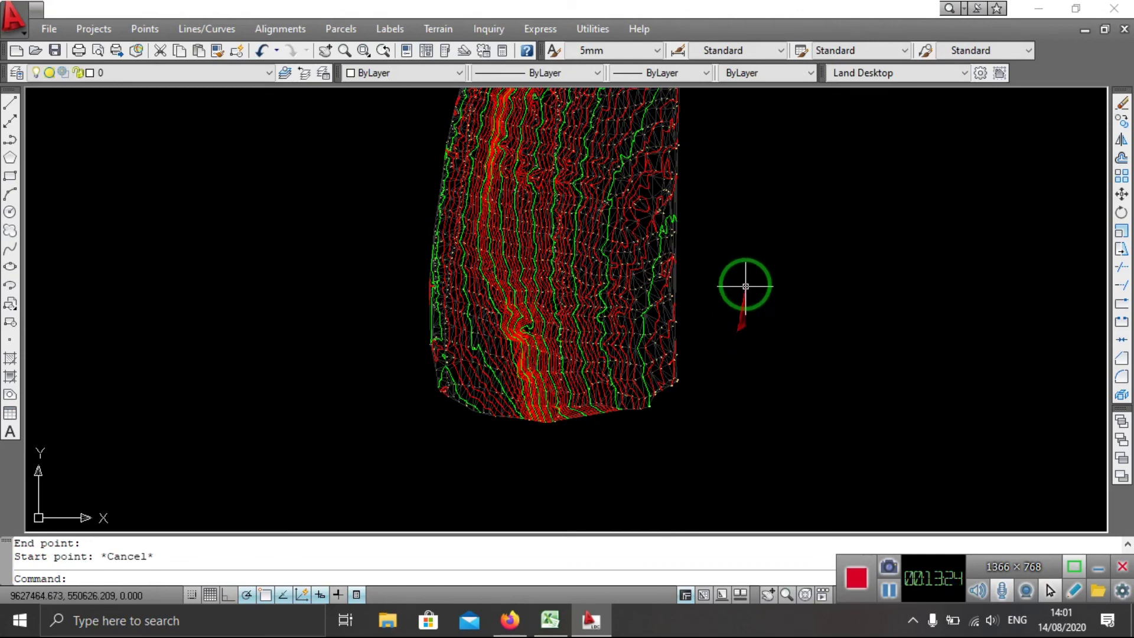
Exit Land Desktop, answering No to saving changes to TEST.dwg
middle_drag(746, 286, 691, 369)
scroll(765, 312, down, 3)
middle_drag(764, 311, 640, 322)
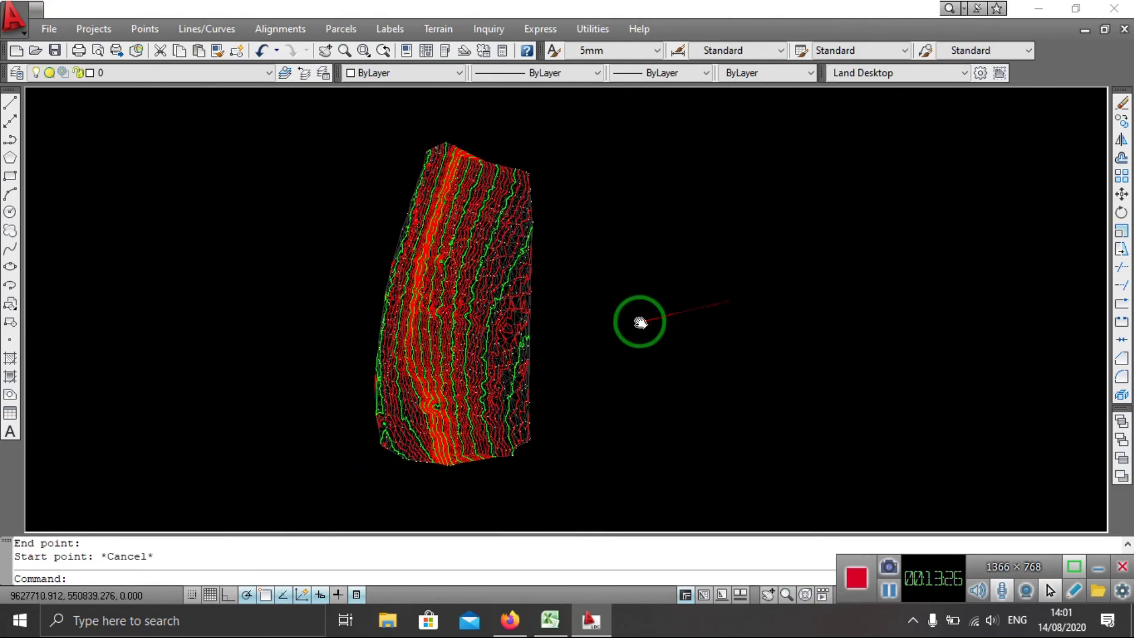
scroll(485, 326, up, 5)
scroll(484, 327, down, 3)
scroll(484, 327, down, 2)
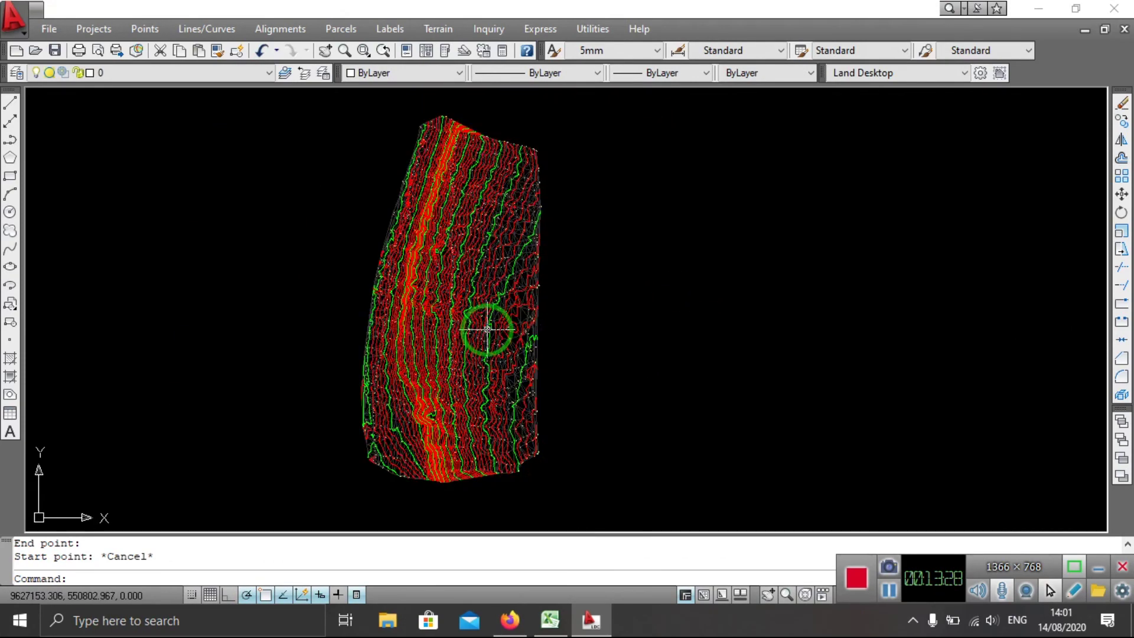
click(1121, 12)
click(646, 348)
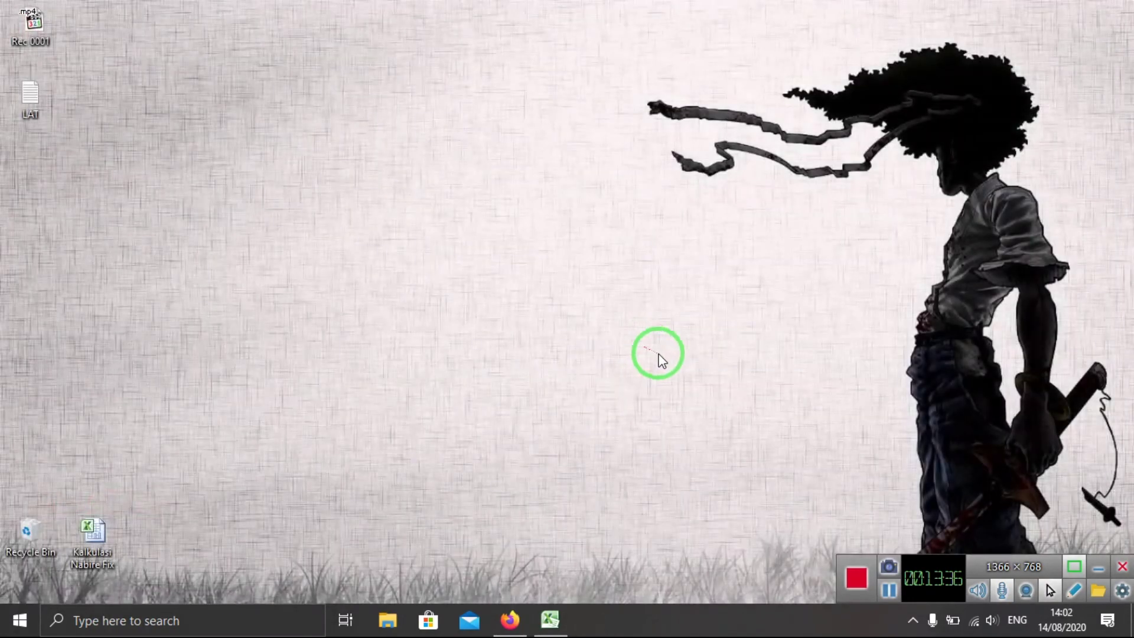